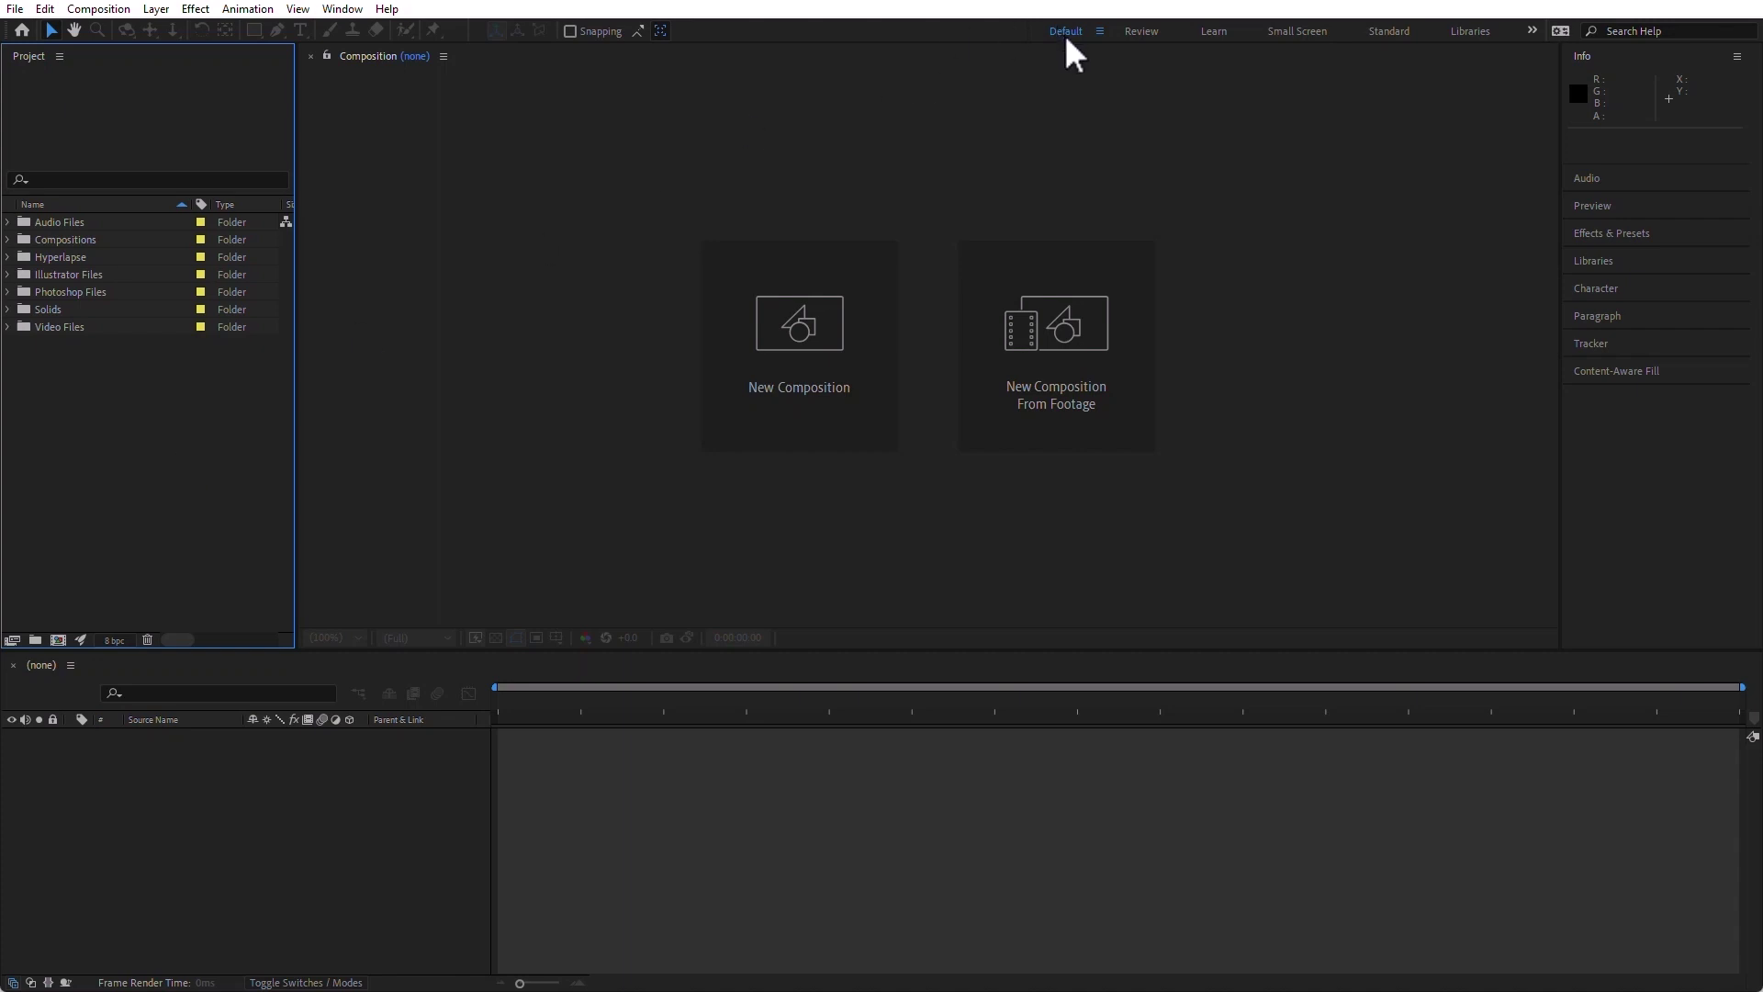
Step: Try the Review, Learn and Small Screen workspaces, return to Default, then view Window > Workspace
left_click(1142, 31)
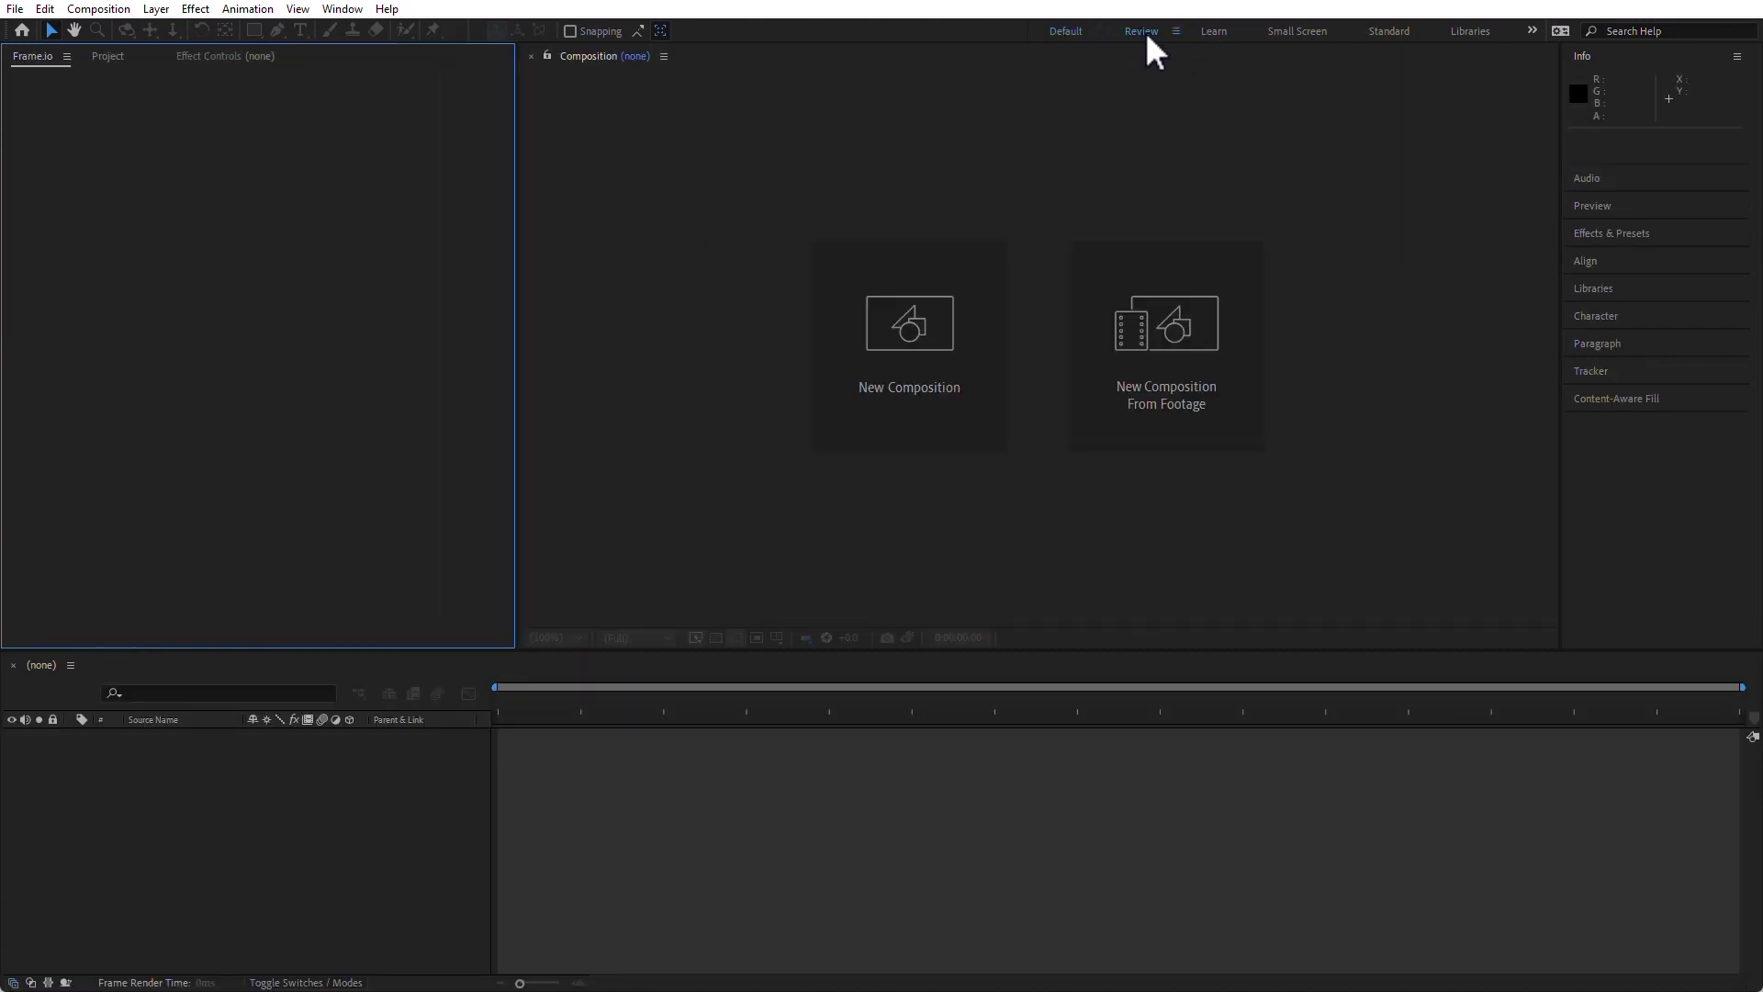
left_click(1213, 31)
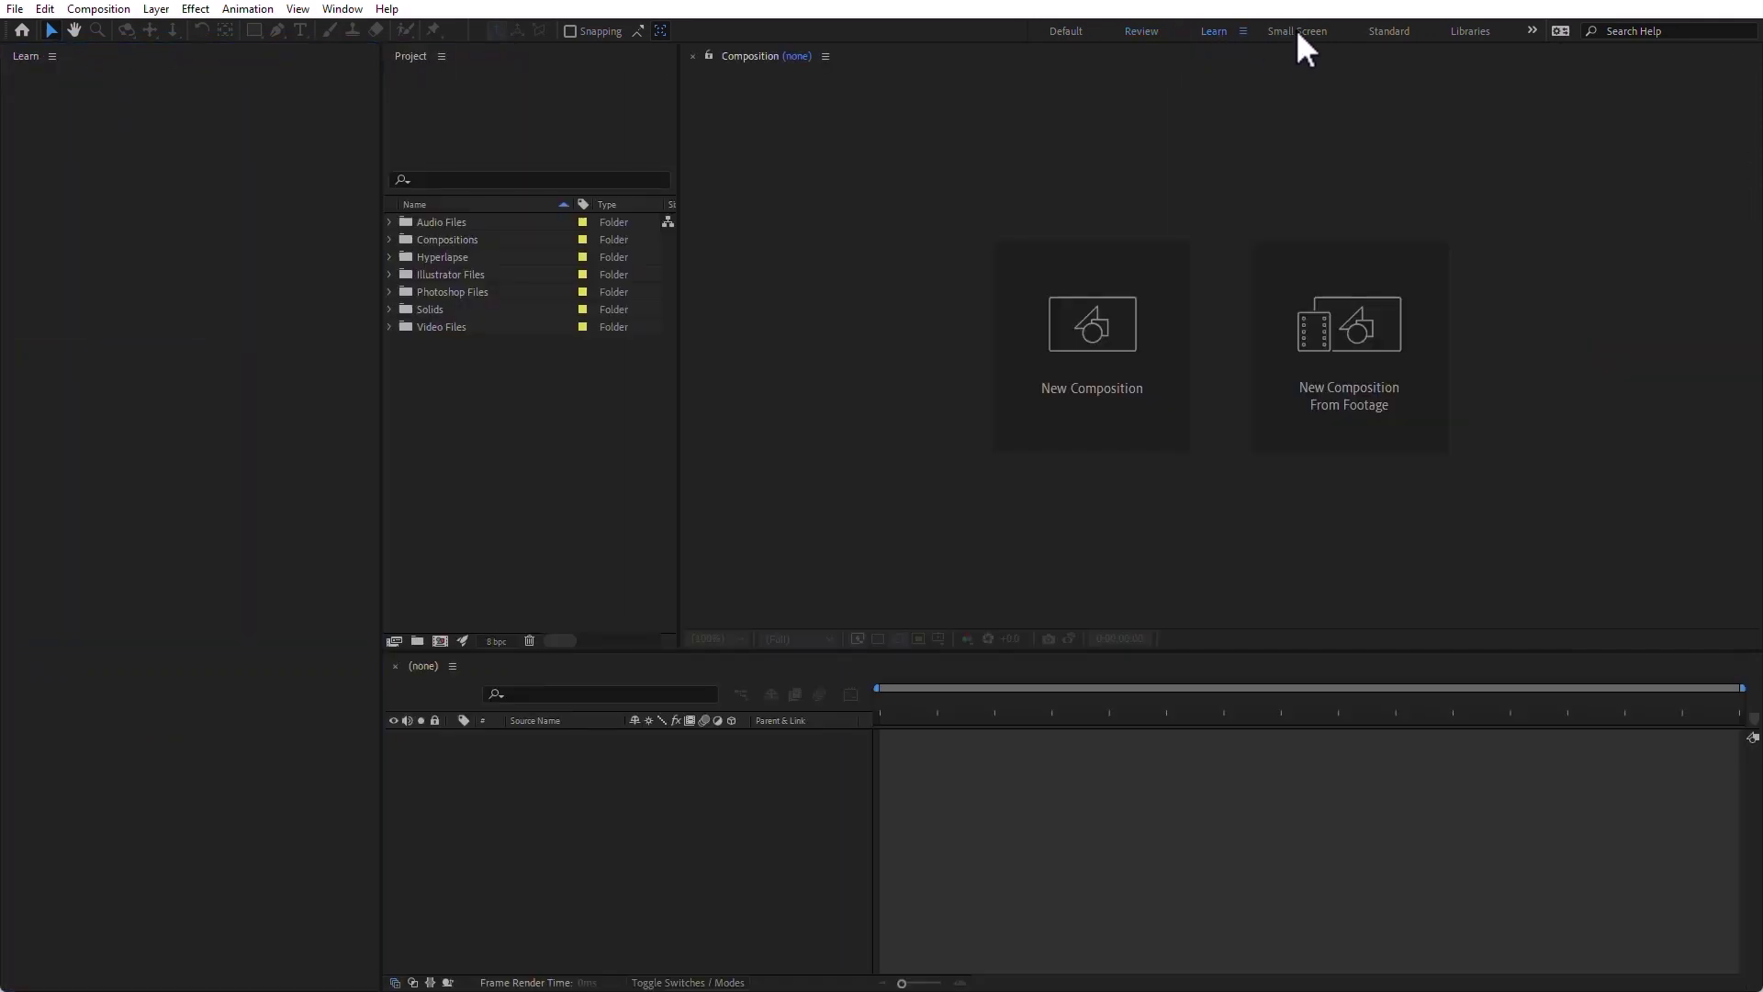
left_click(1297, 31)
left_click(1068, 29)
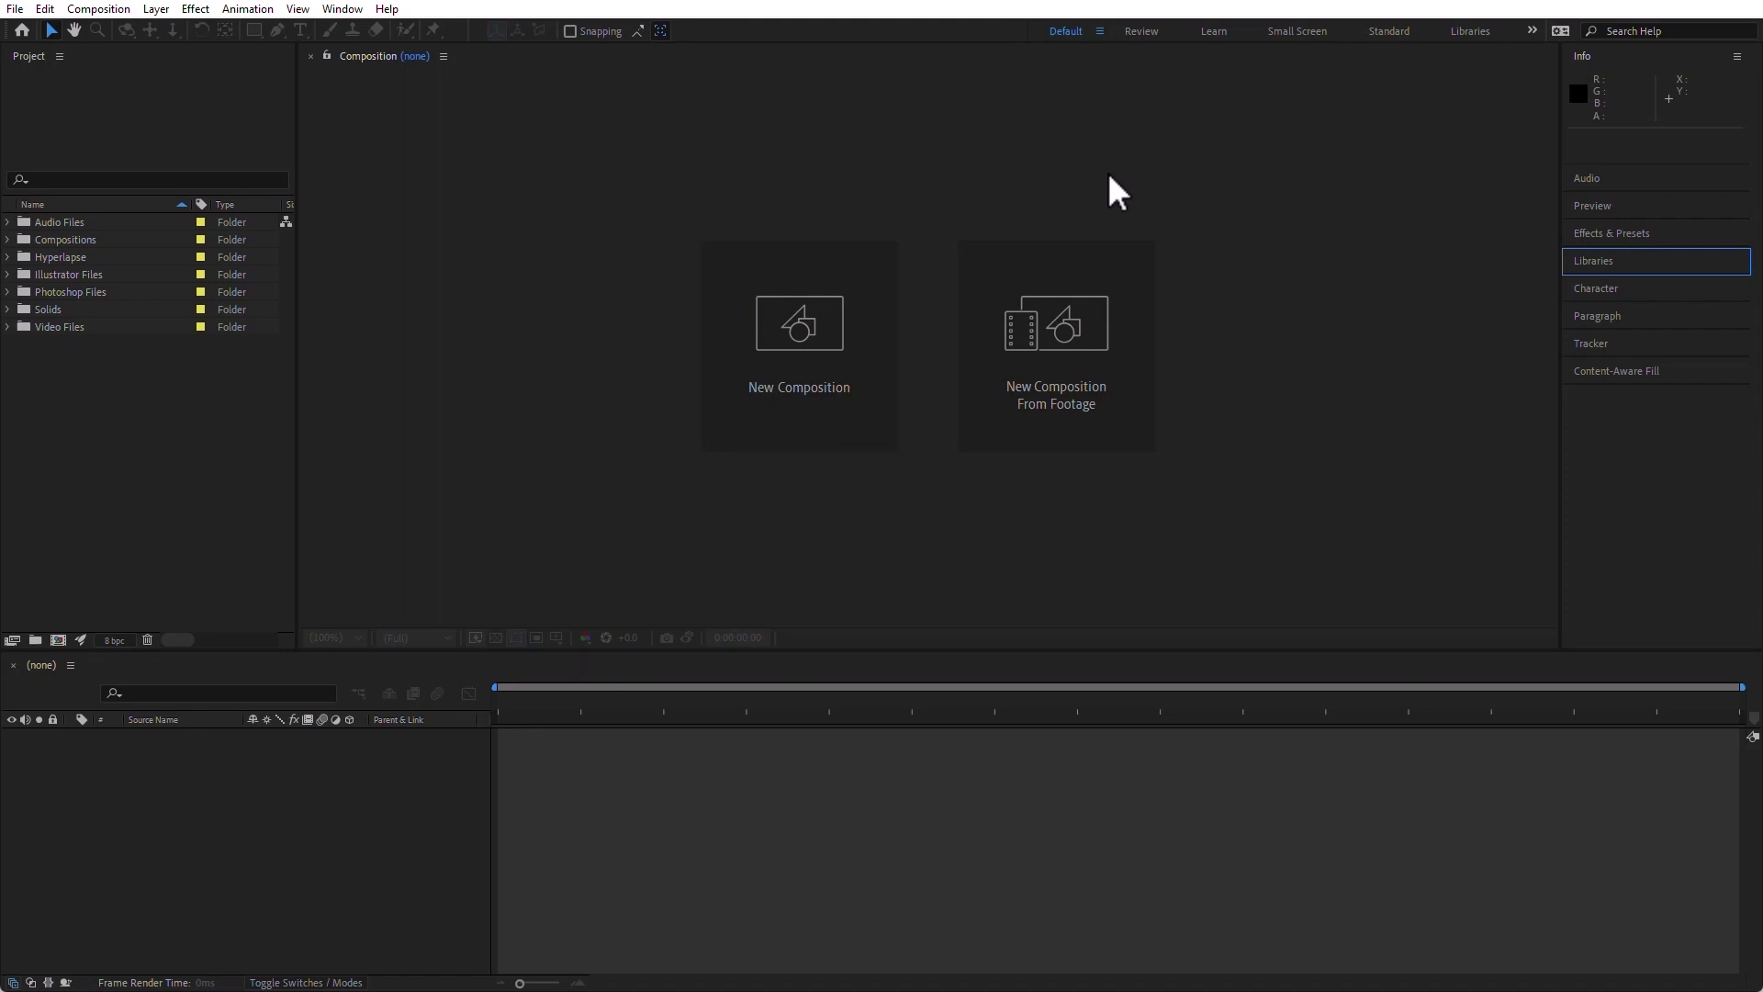
left_click(349, 12)
mouse_move(492, 35)
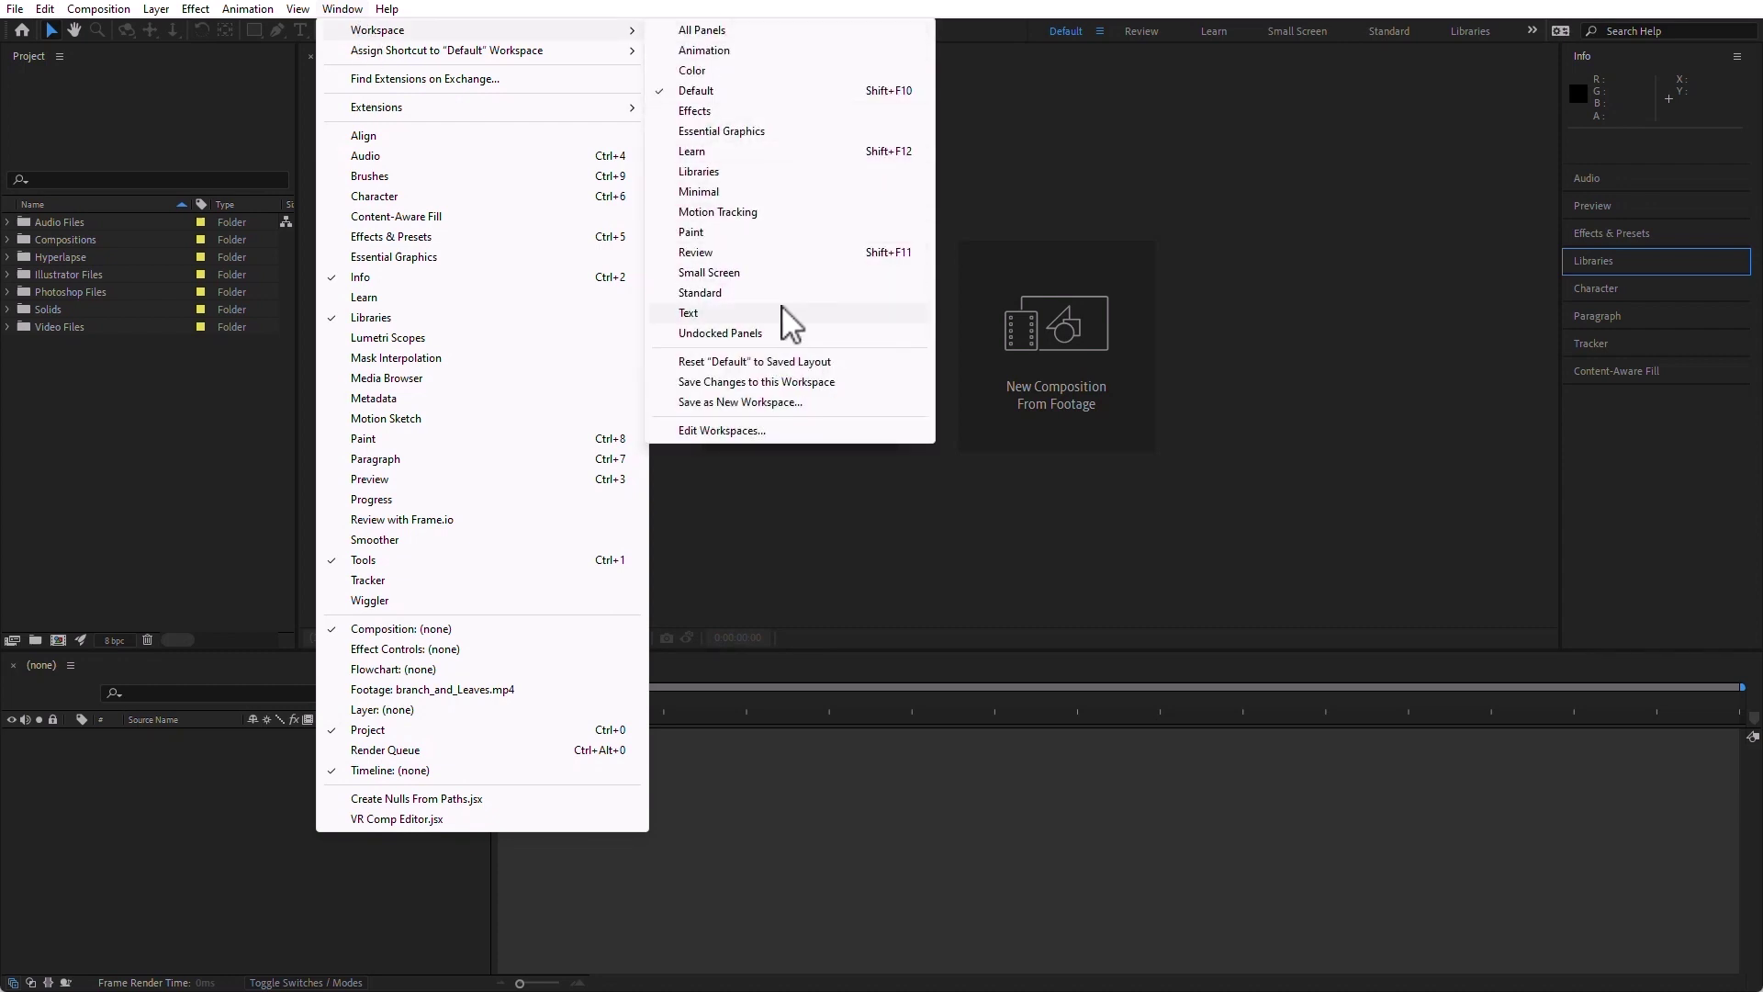
Step: Close the Audio panel in the right column through its panel menu
left_click(138, 477)
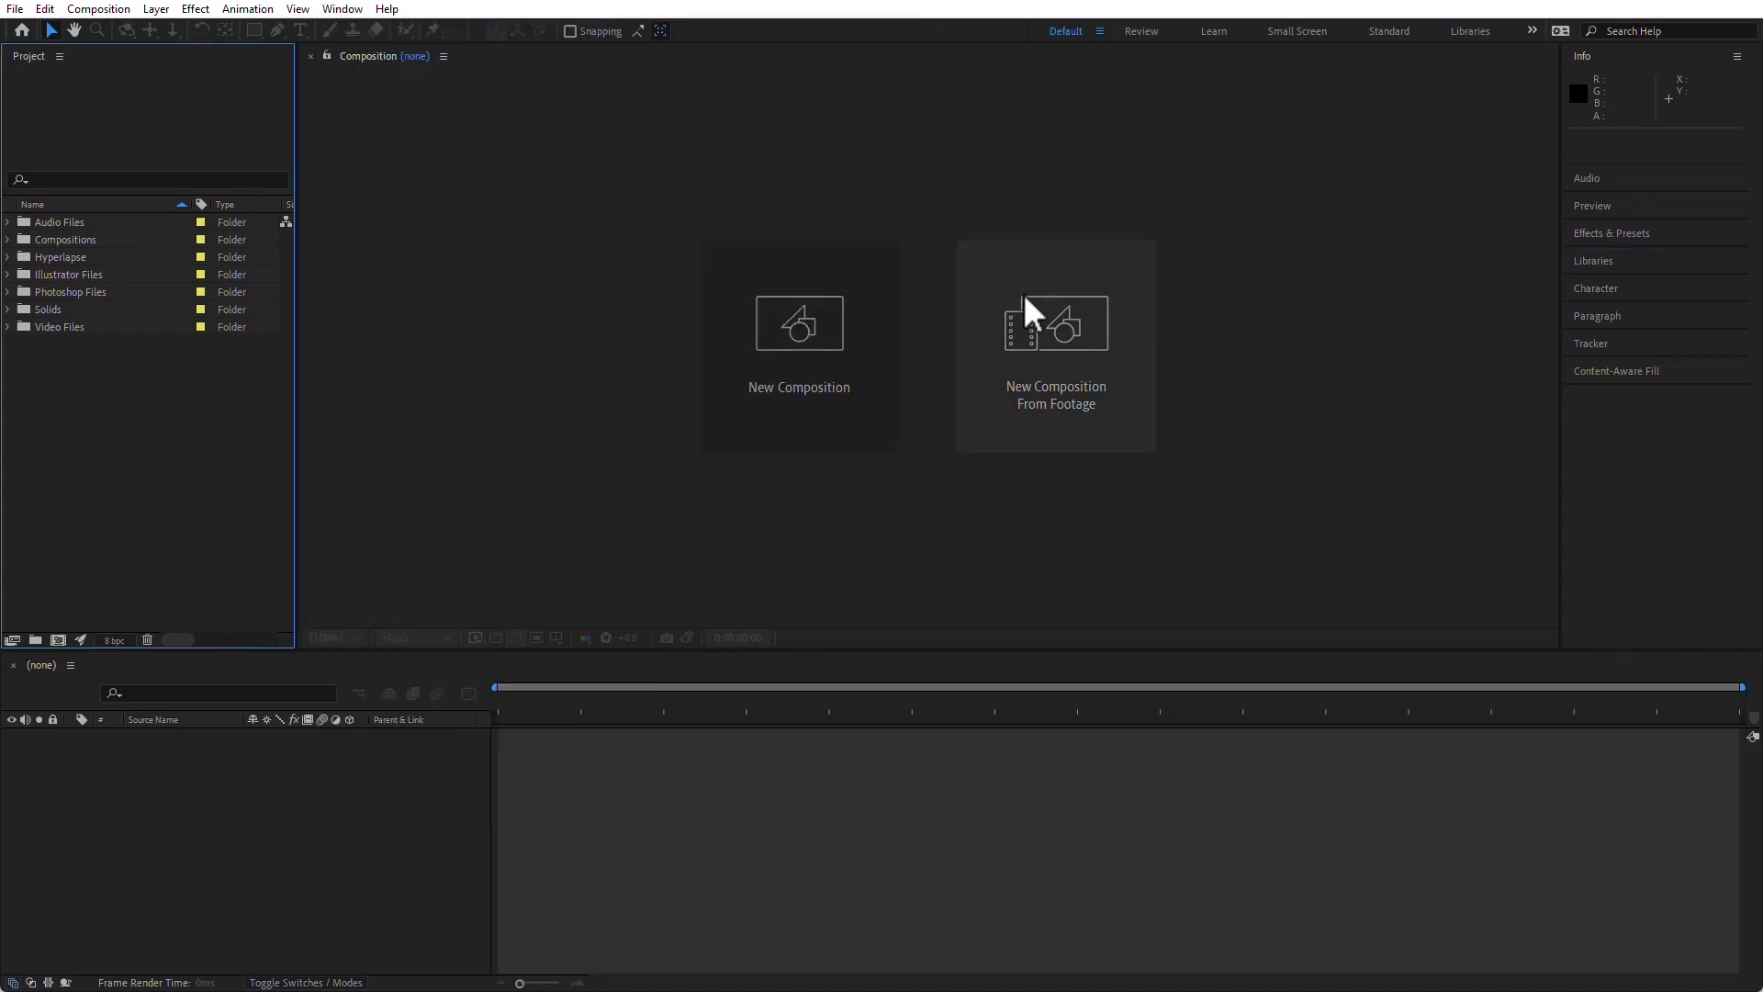
left_click(1620, 181)
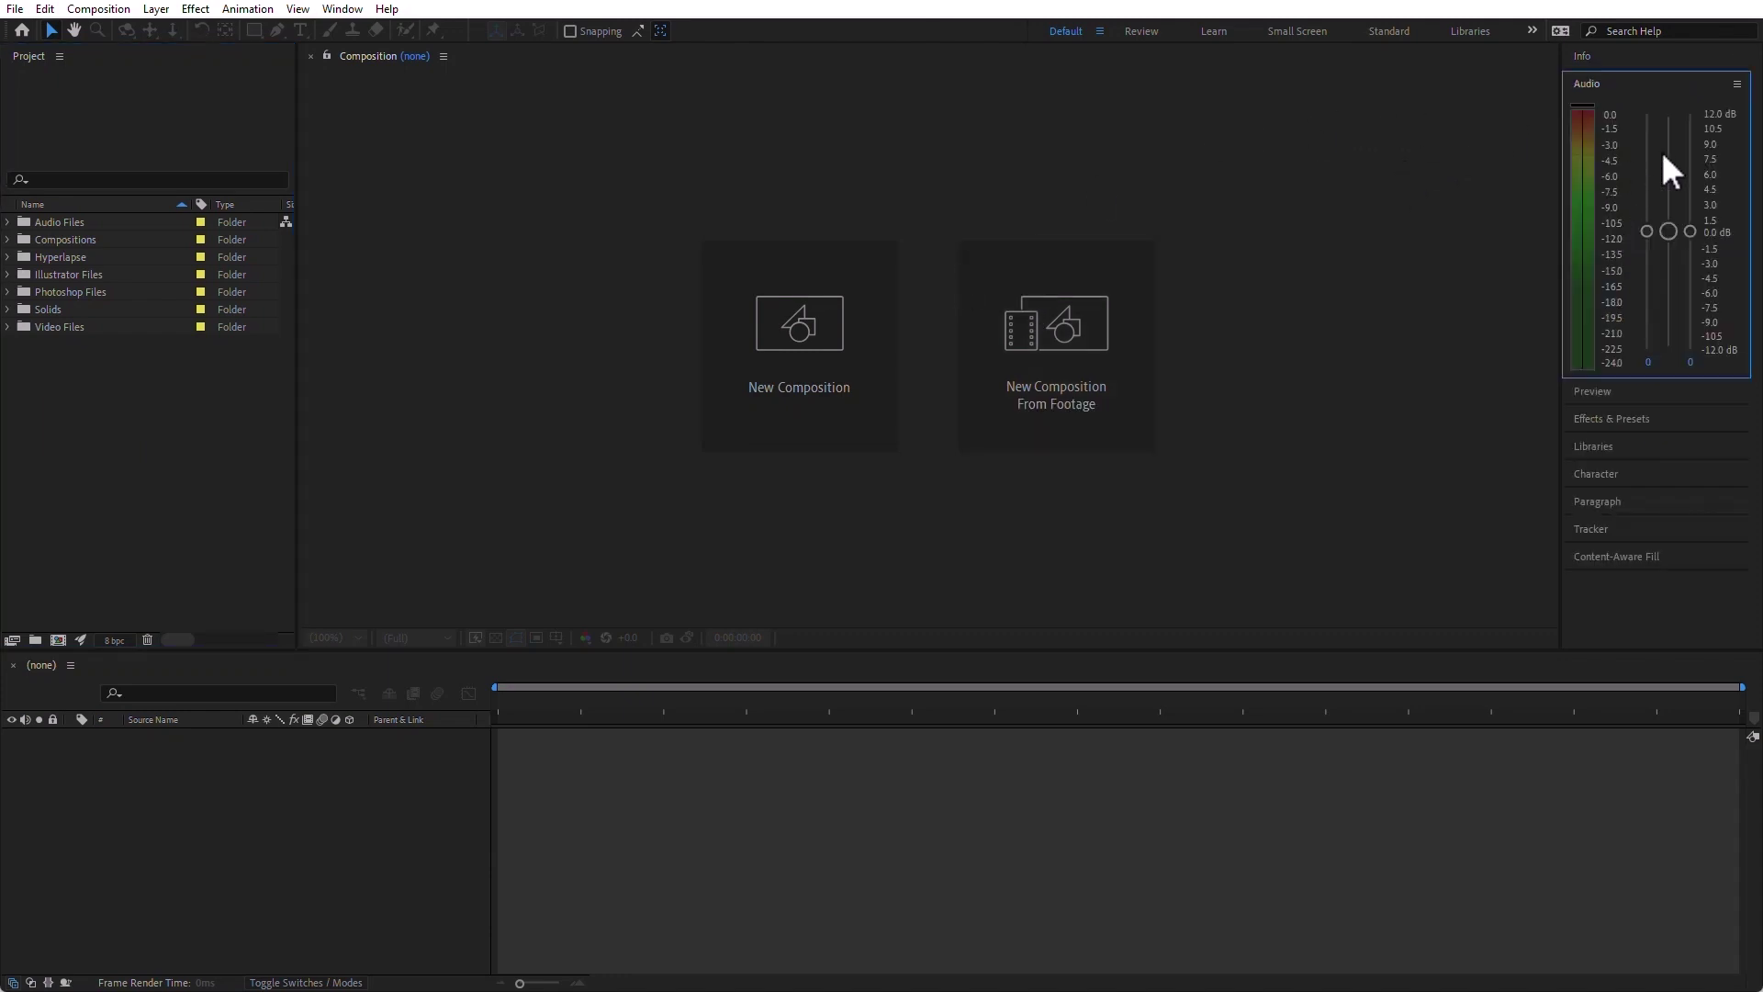
left_click(1737, 84)
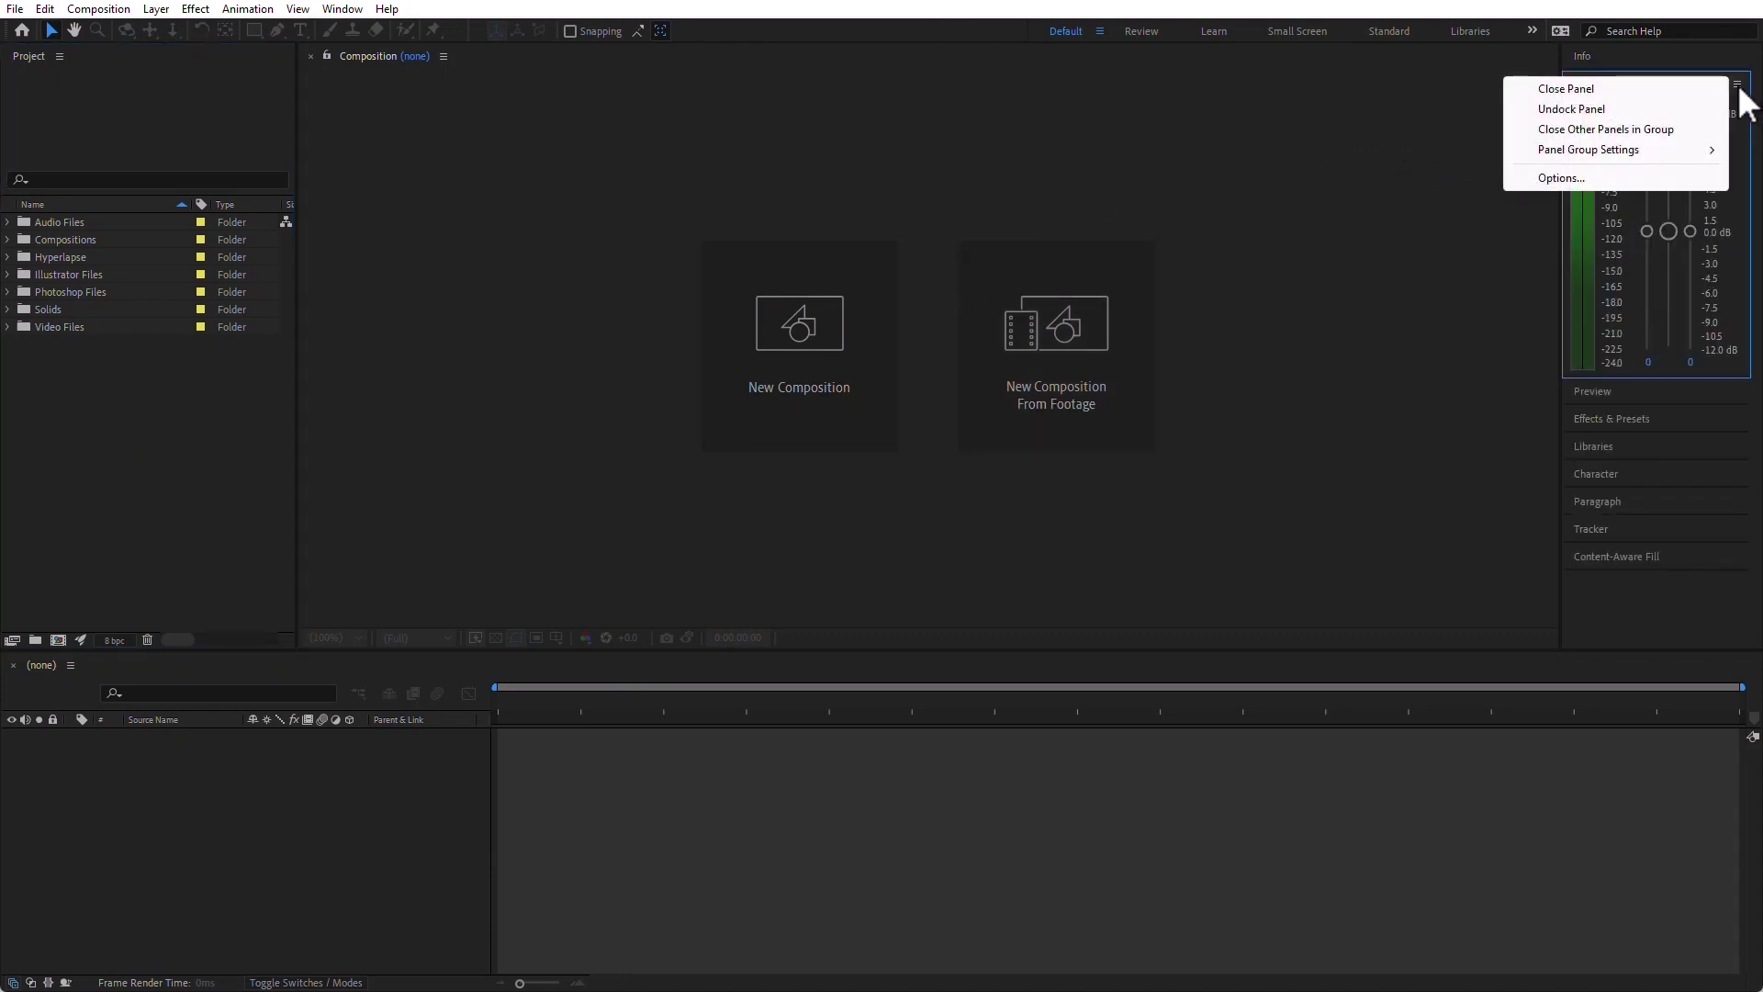
left_click(1652, 92)
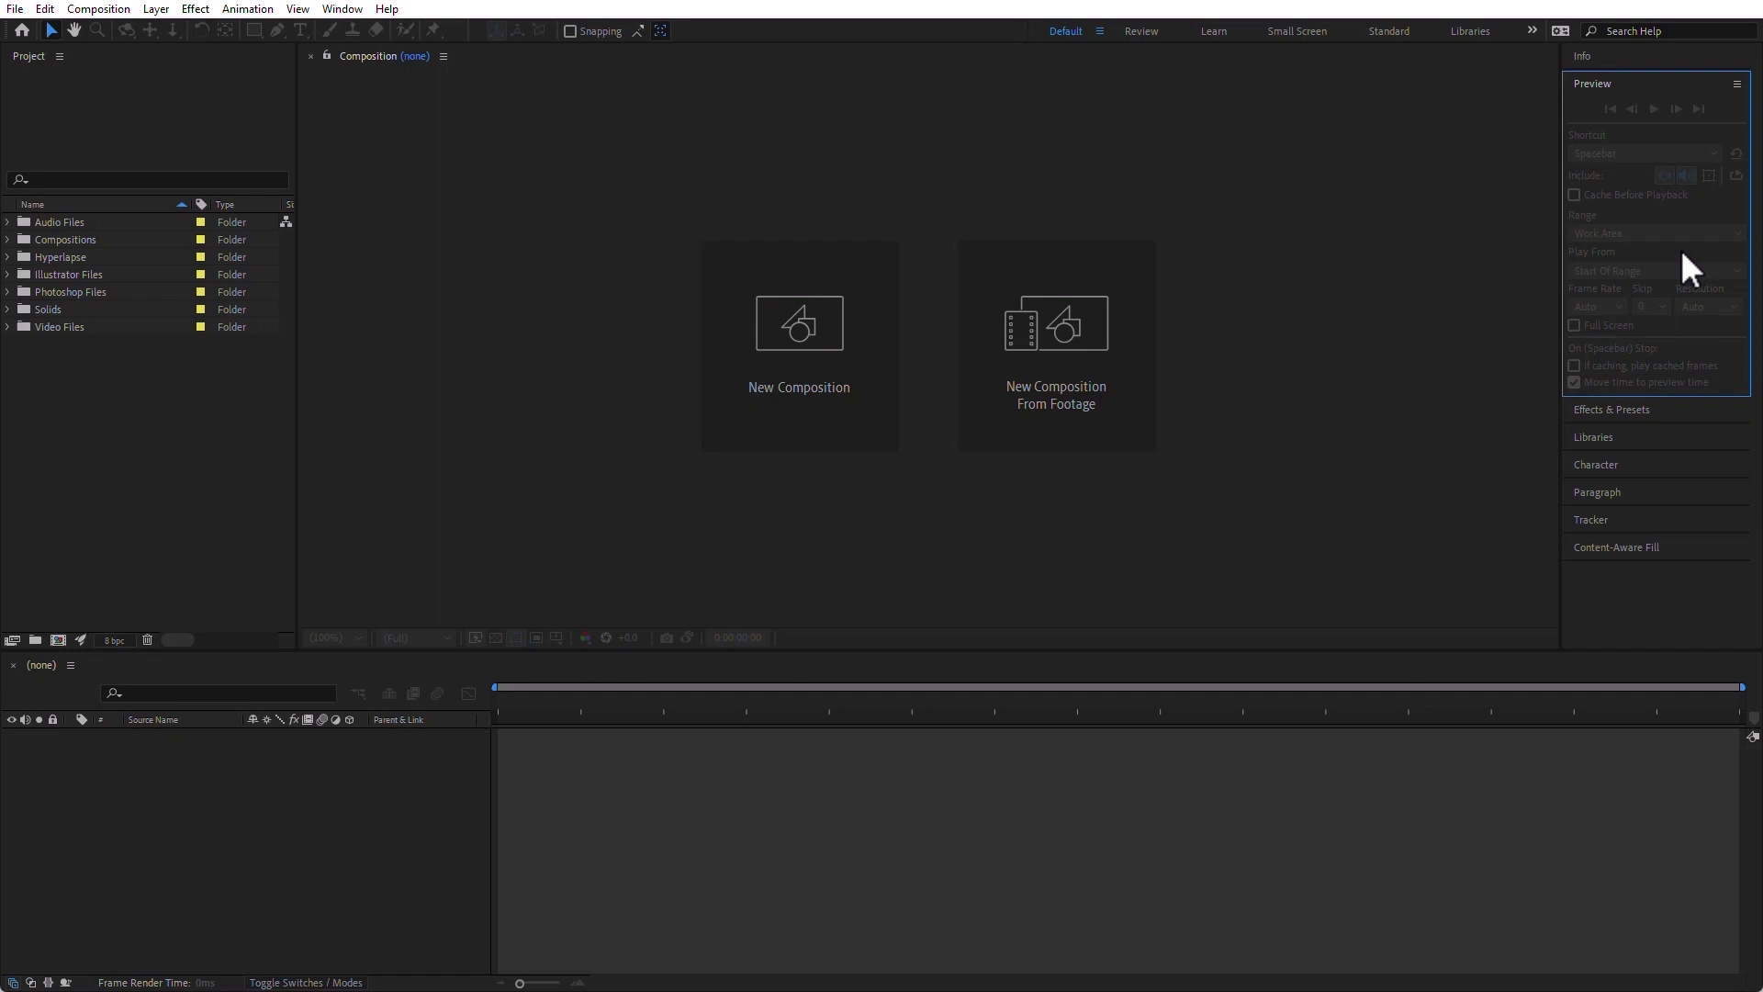
Step: Close the Preview panel with Ctrl+5 and glance at the Window menu
key("ctrl+5")
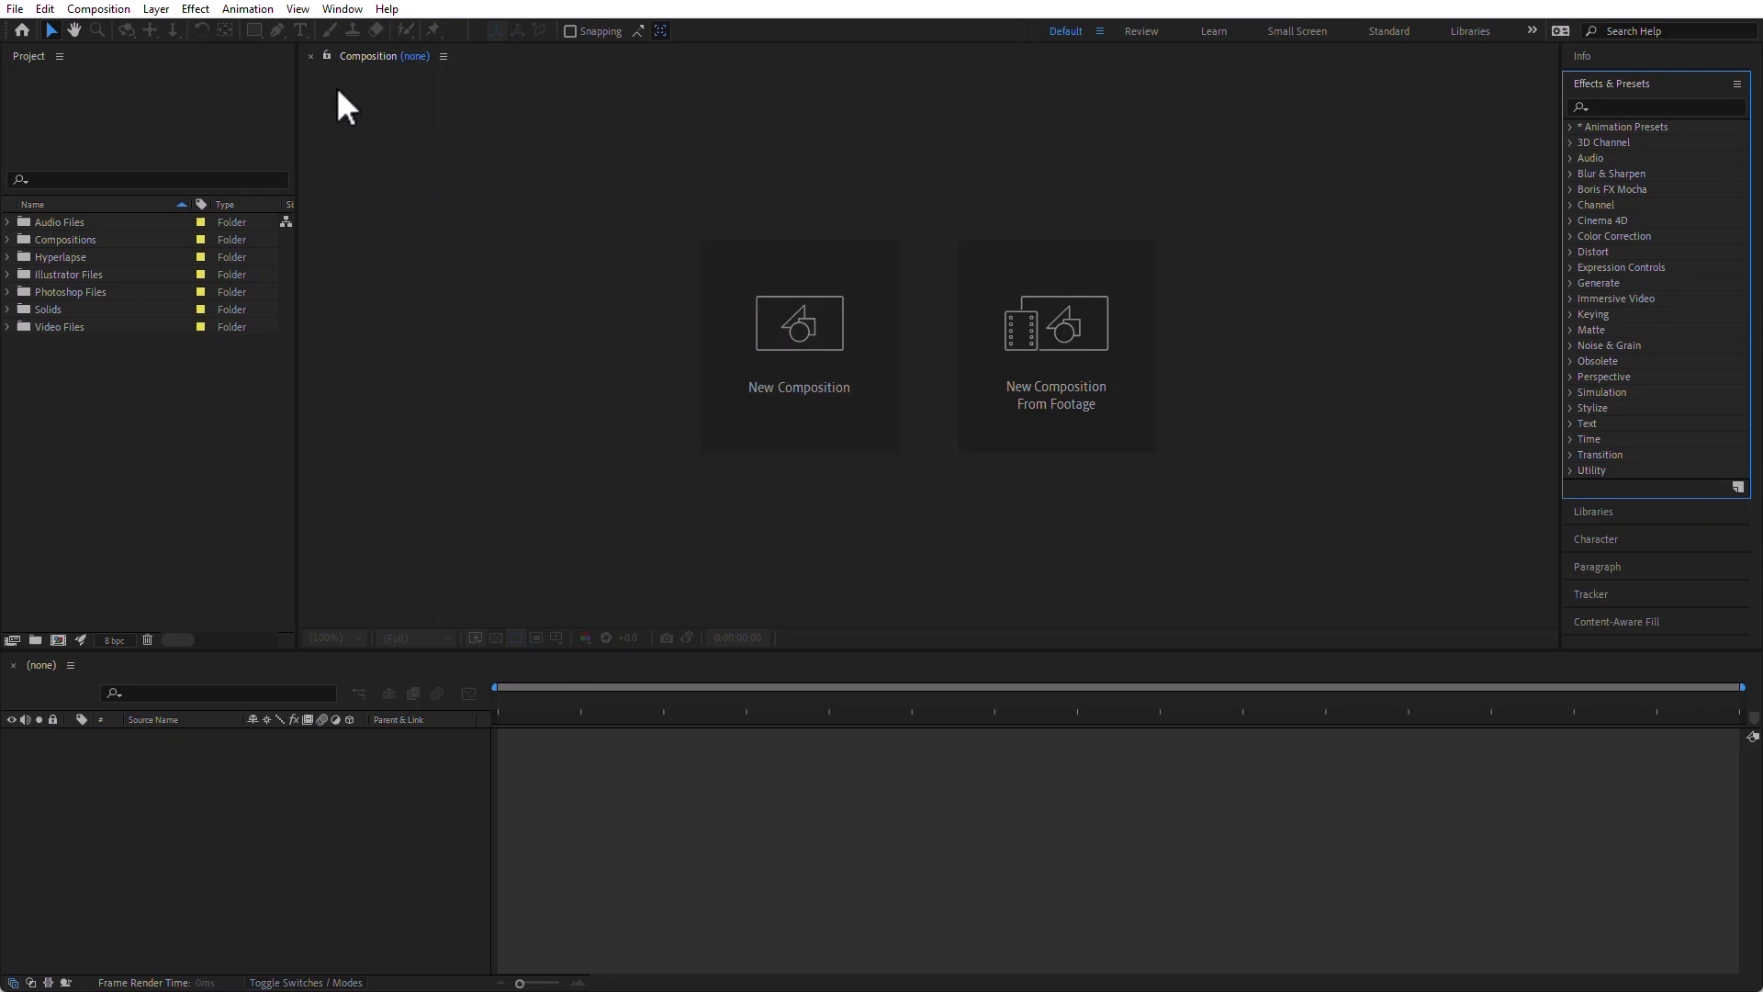
left_click(343, 9)
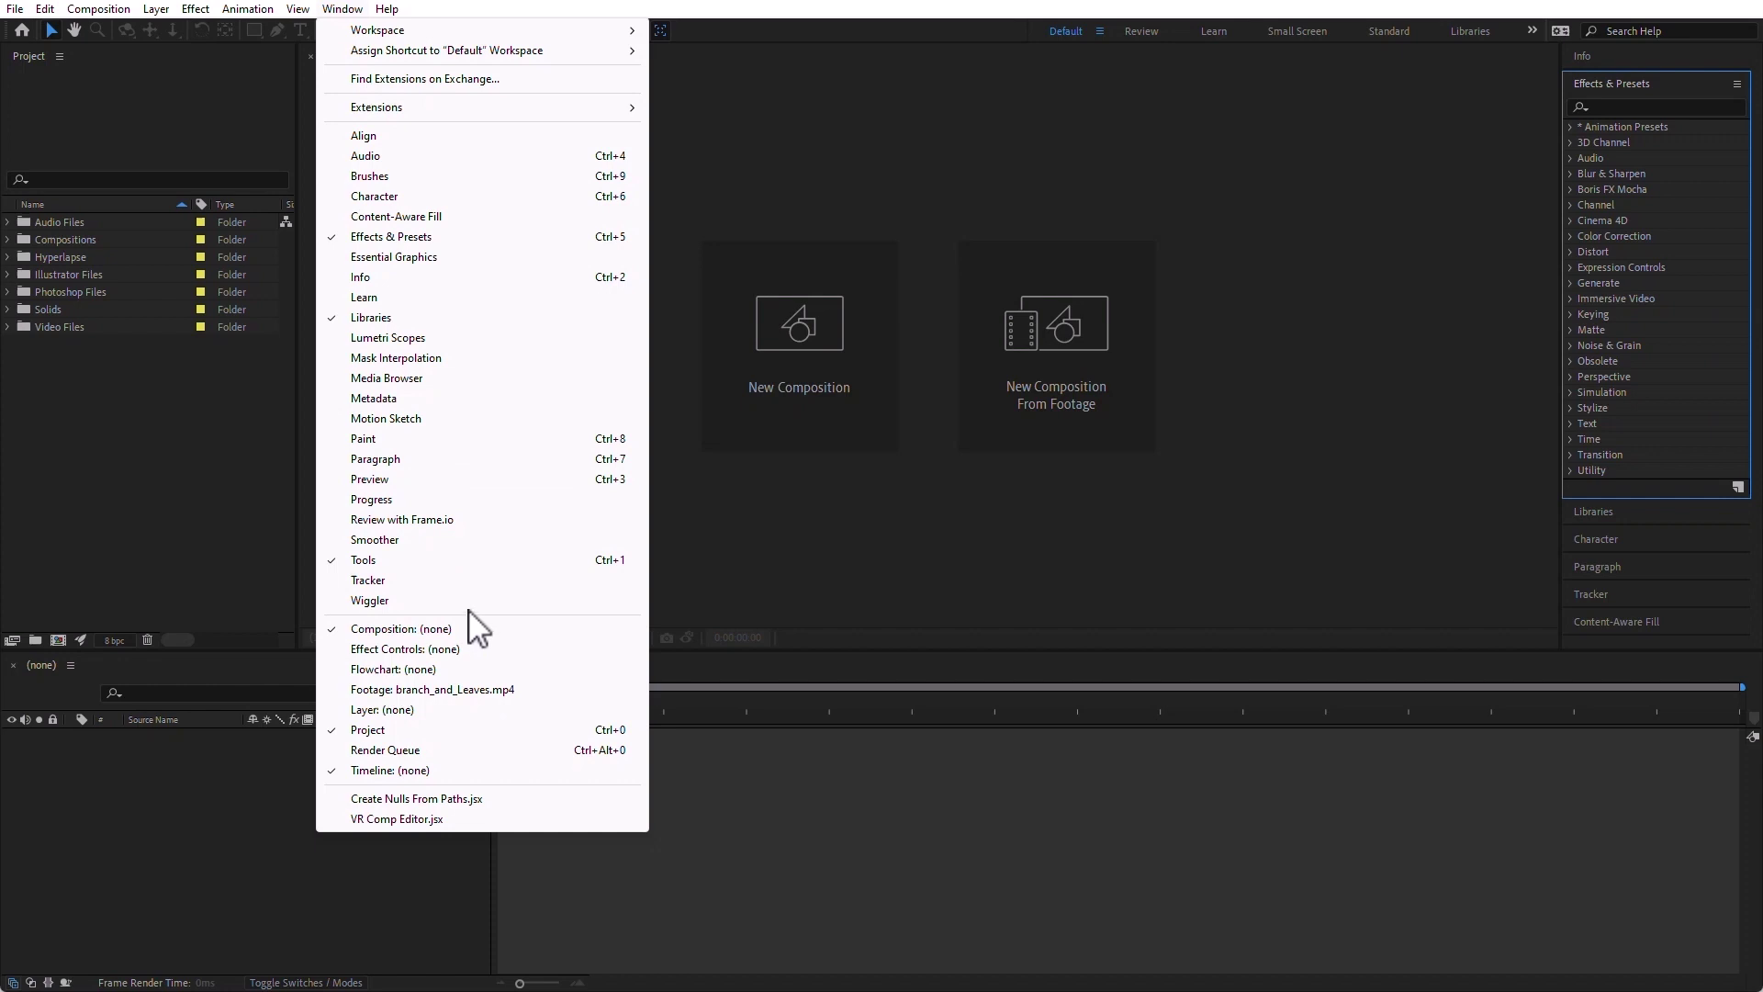
mouse_move(297, 9)
left_click(215, 418)
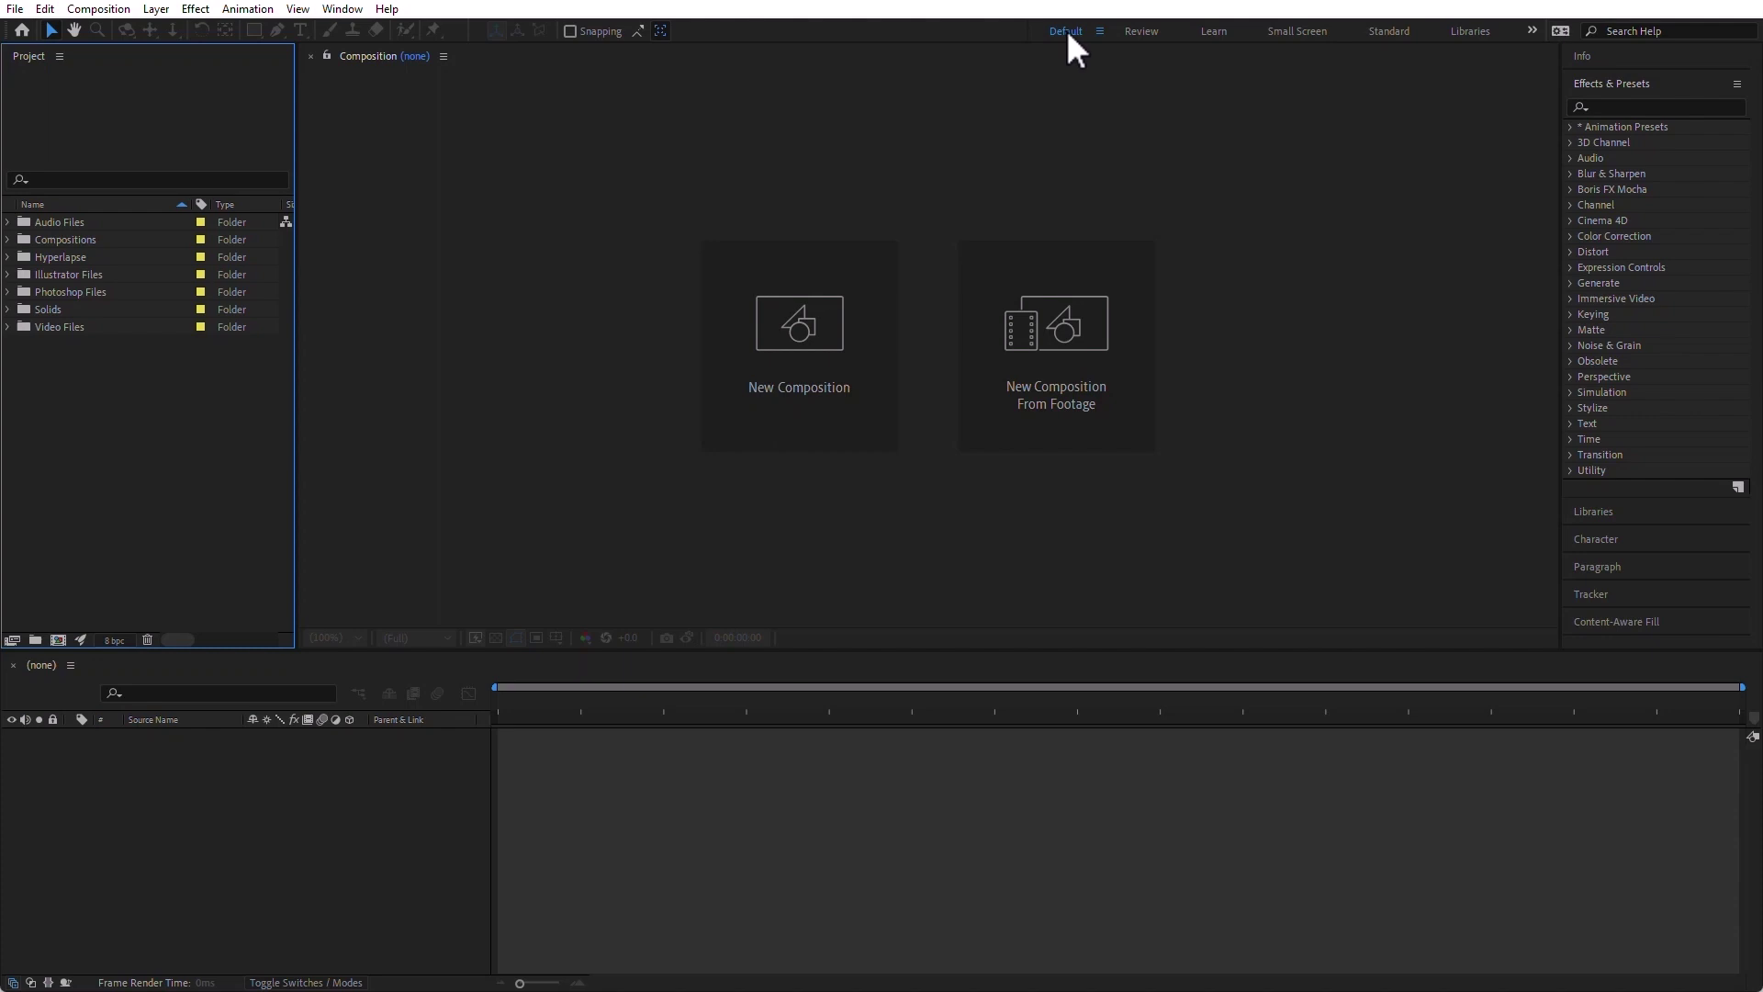
Step: Reset the Default workspace to its saved layout, then review the Workspace menu and overflow list
left_click(1066, 30)
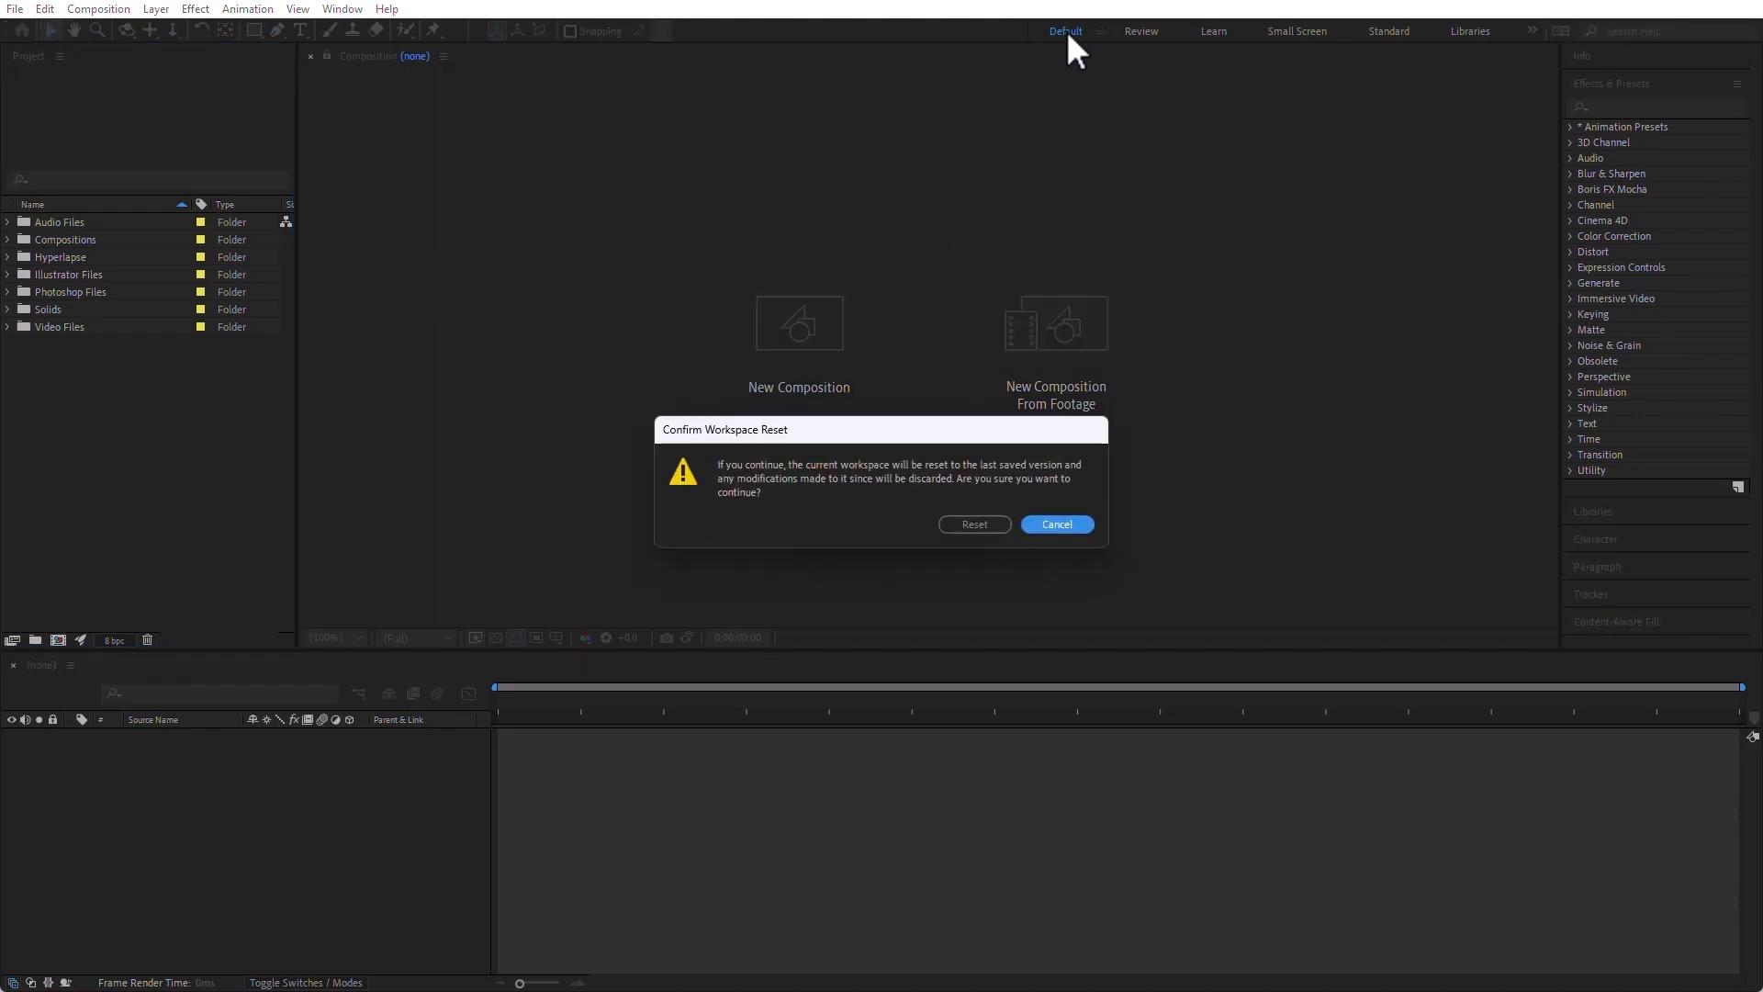
left_click(987, 525)
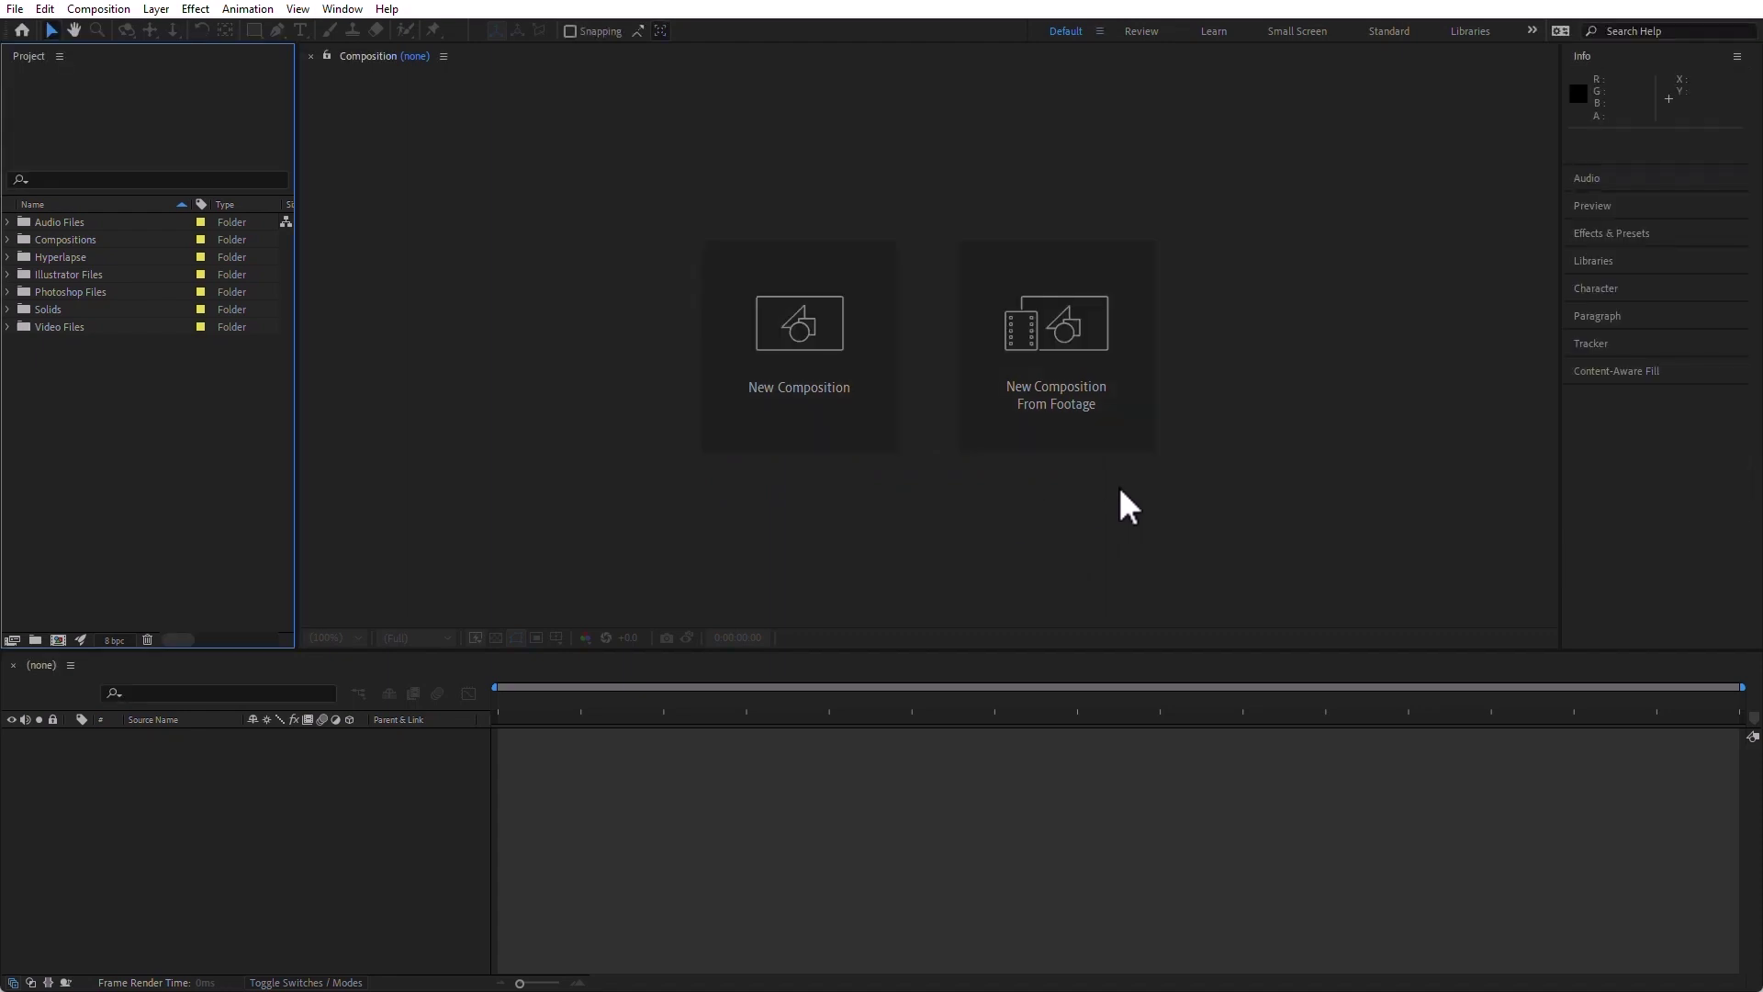
left_click(347, 11)
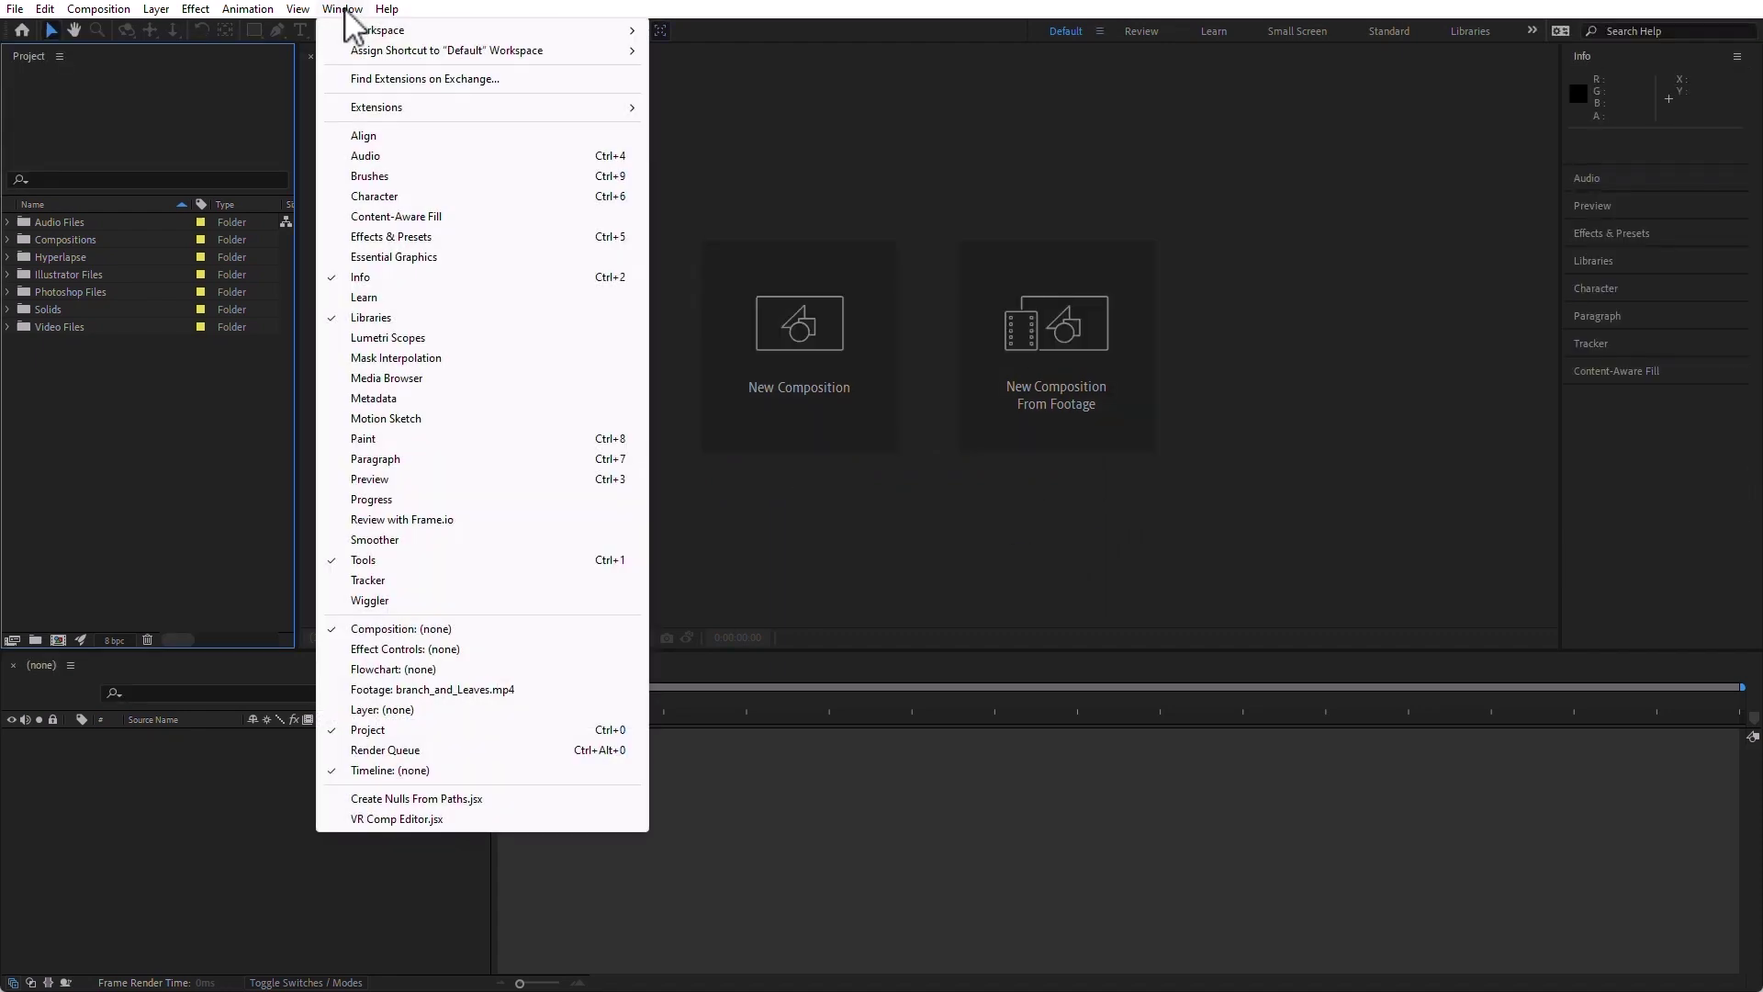
mouse_move(371, 30)
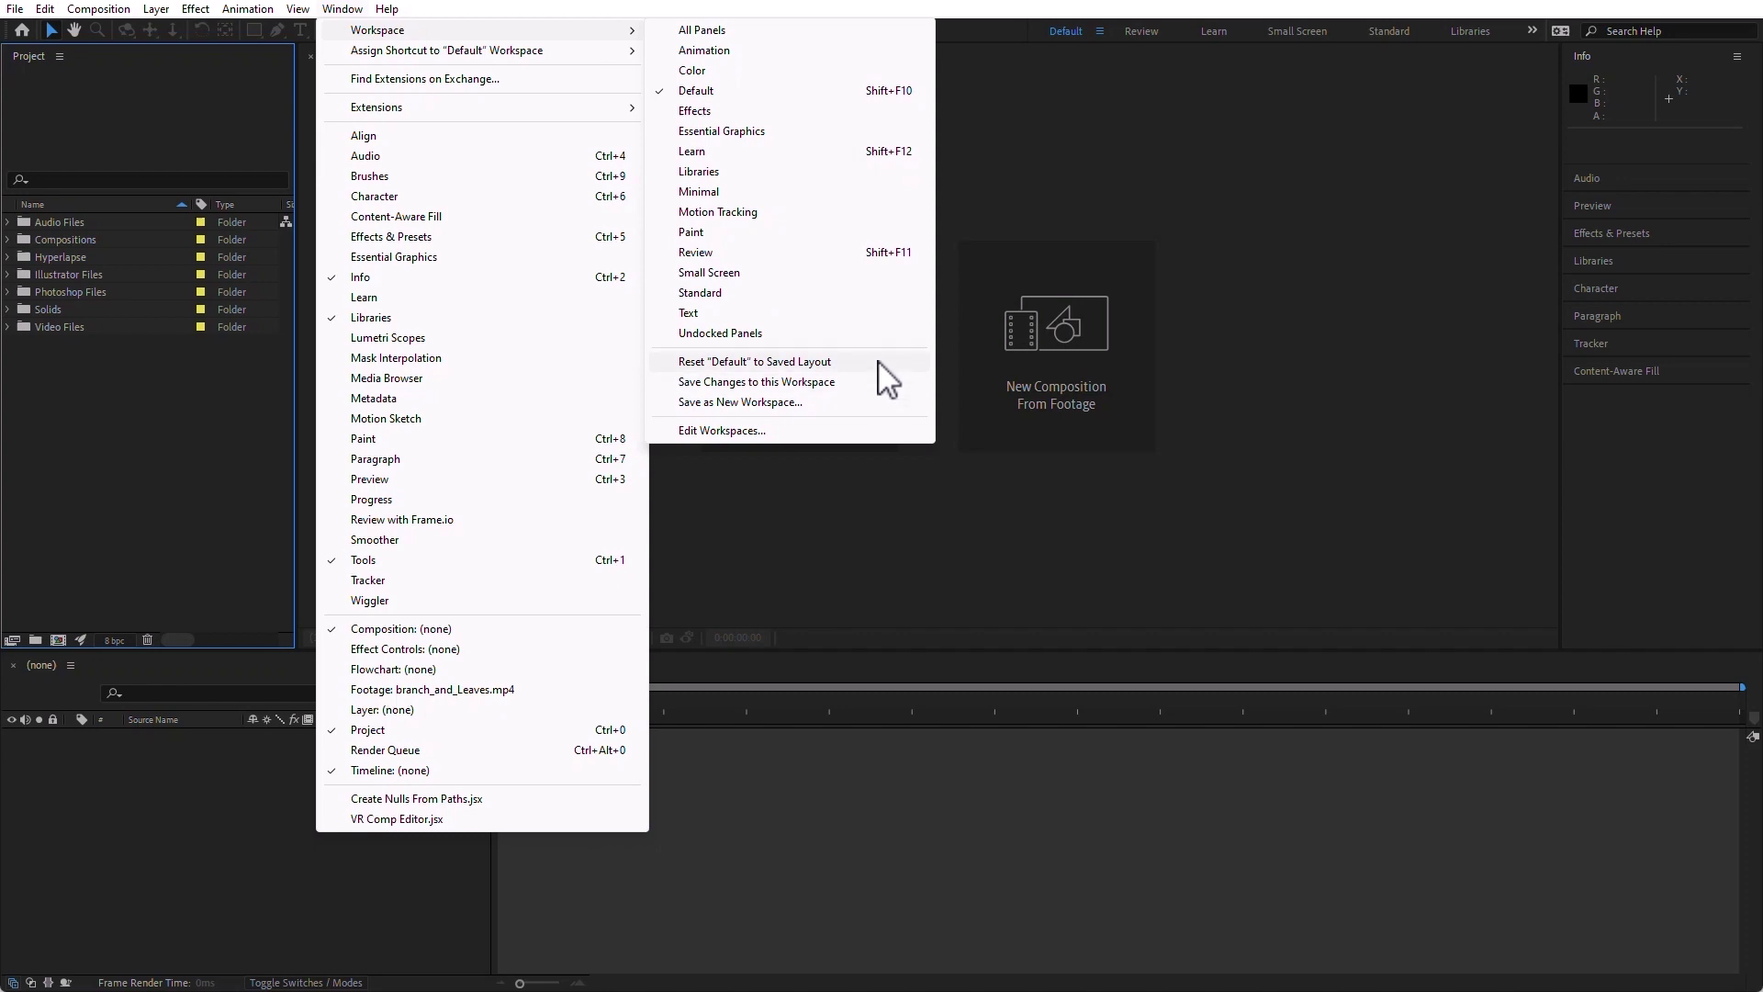
left_click(1532, 30)
left_click(1532, 30)
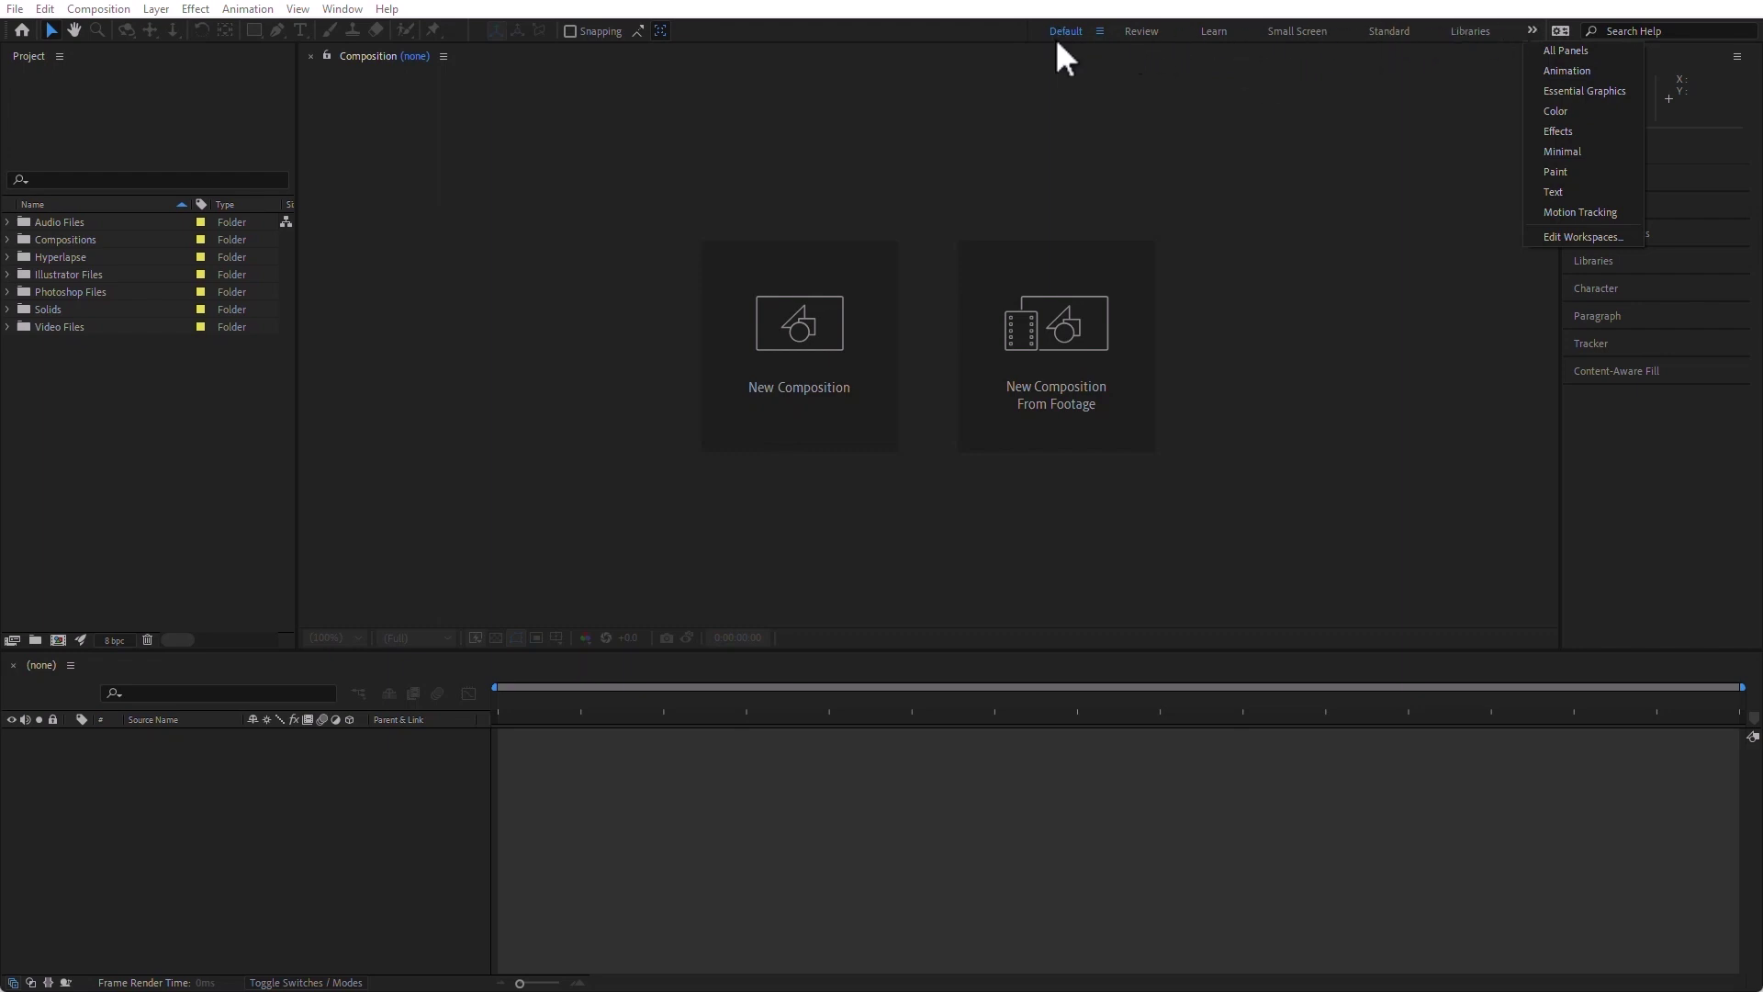
Step: Dock the Audio panel as a tab beside Composition in the viewer frame
left_click(1289, 171)
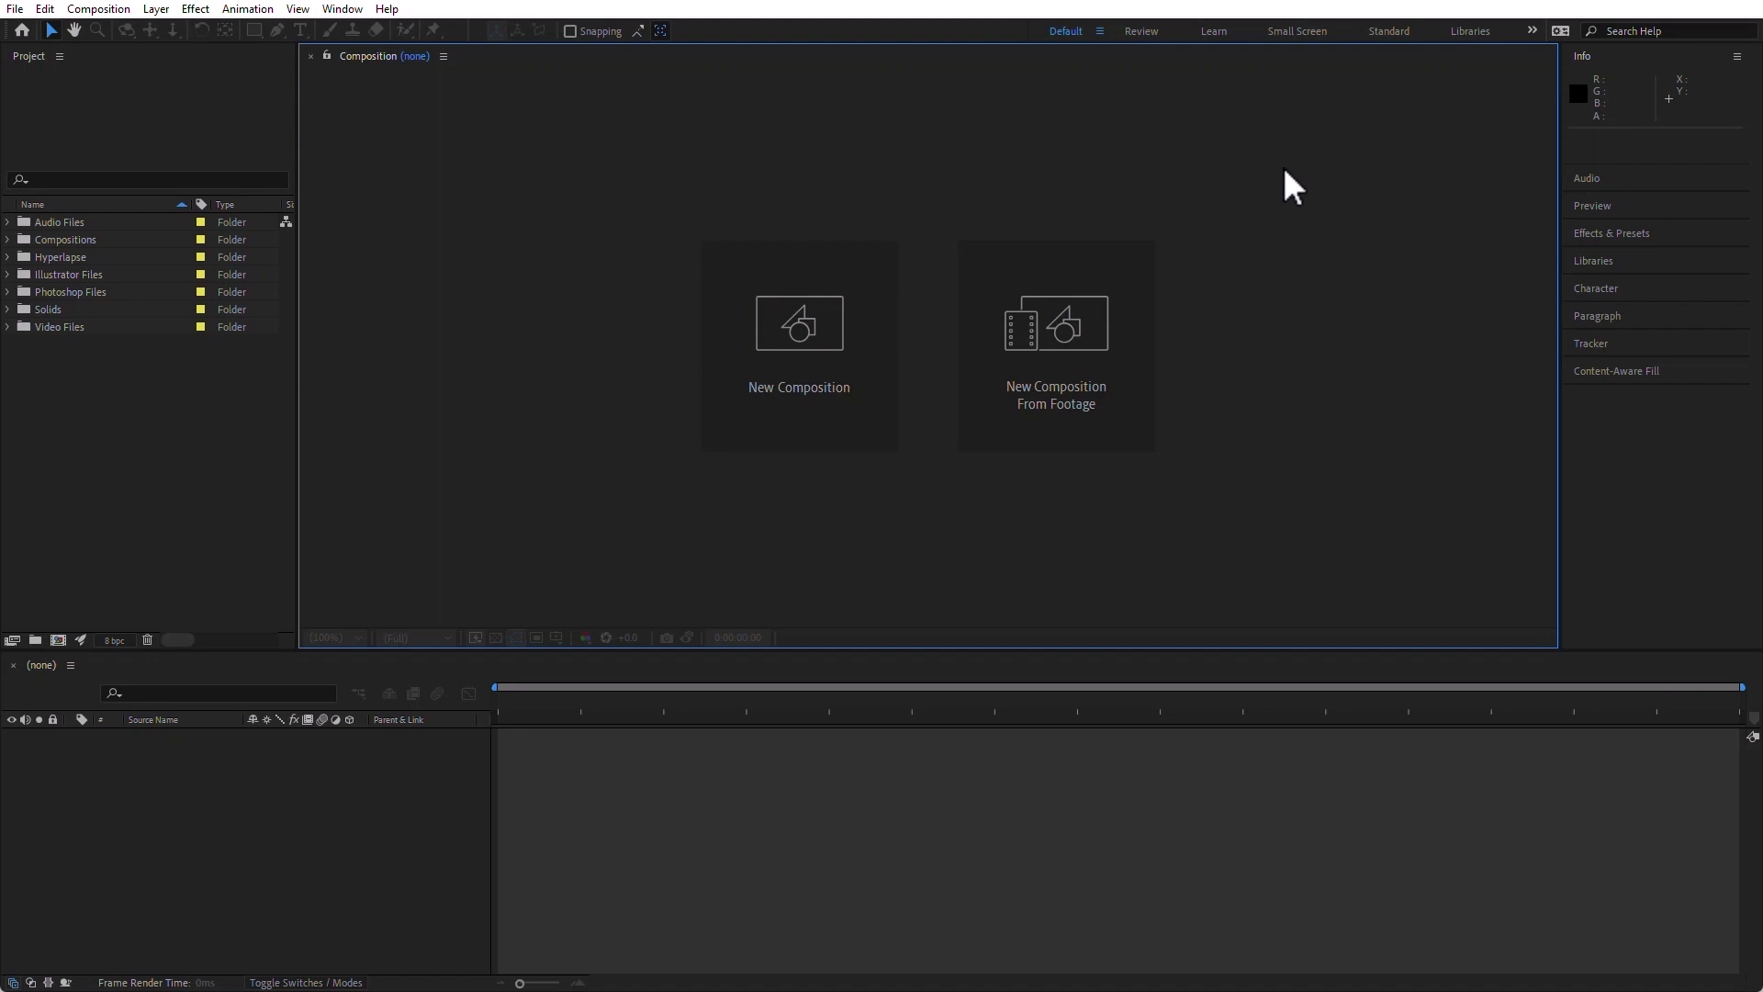
left_click(1588, 179)
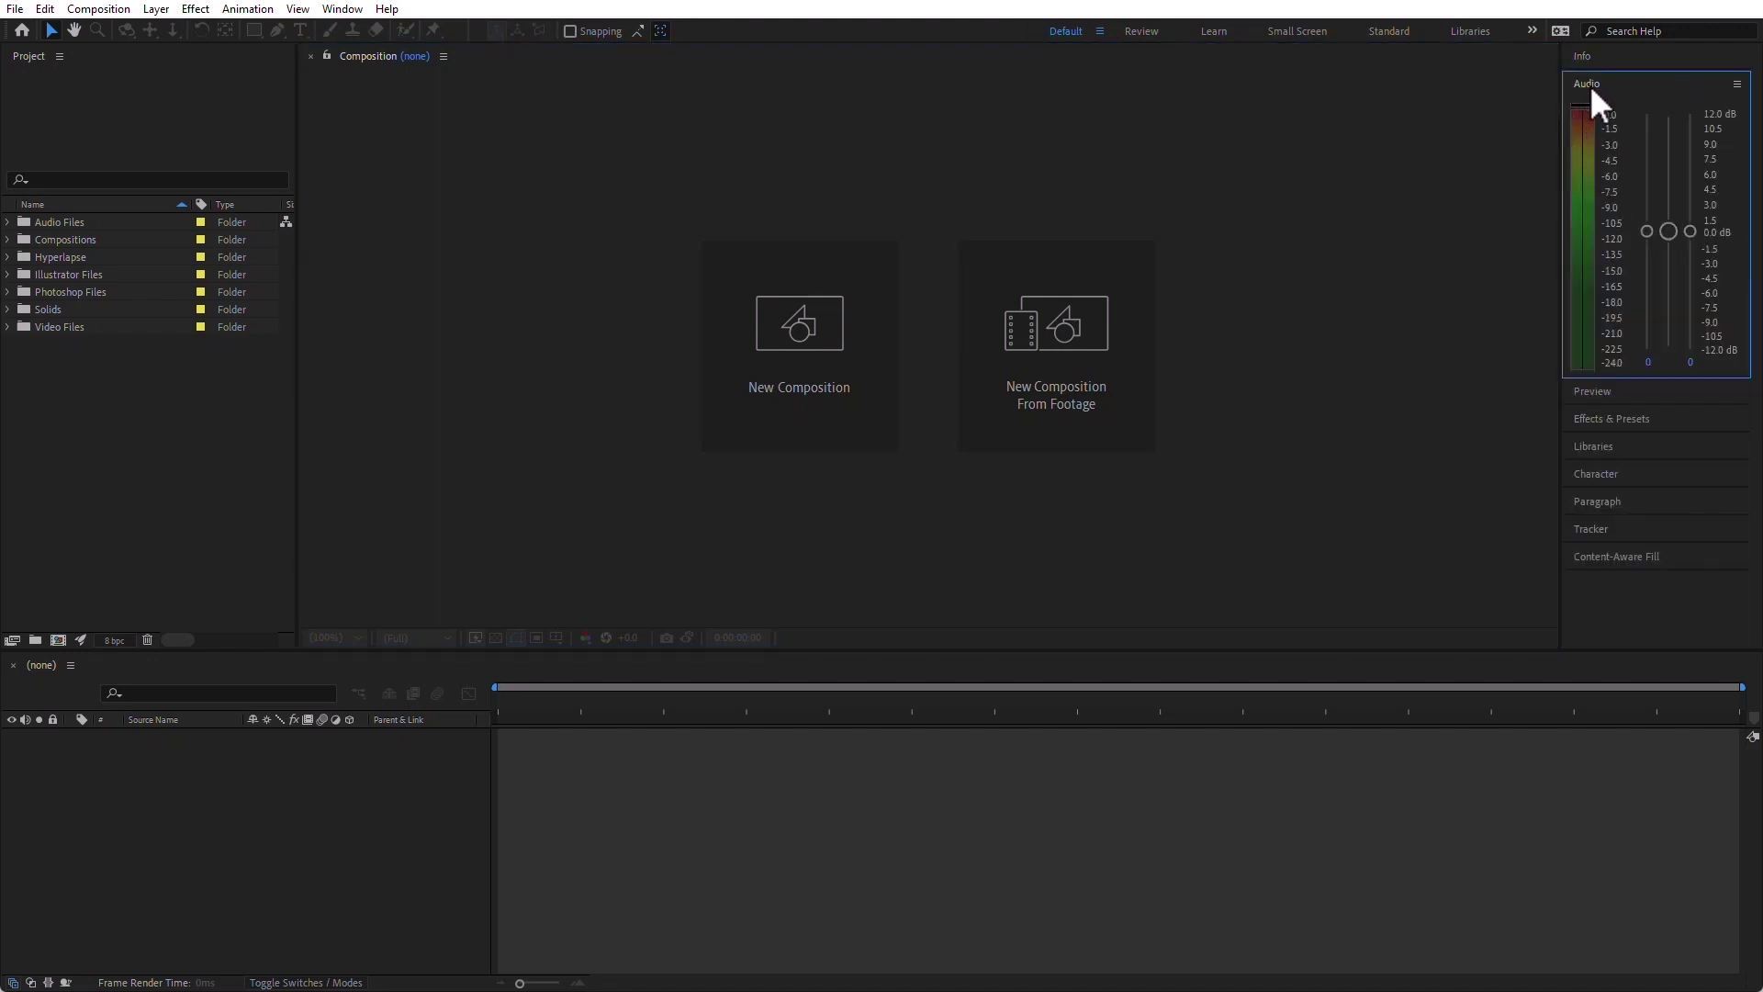
left_click_drag(1589, 84, 766, 248)
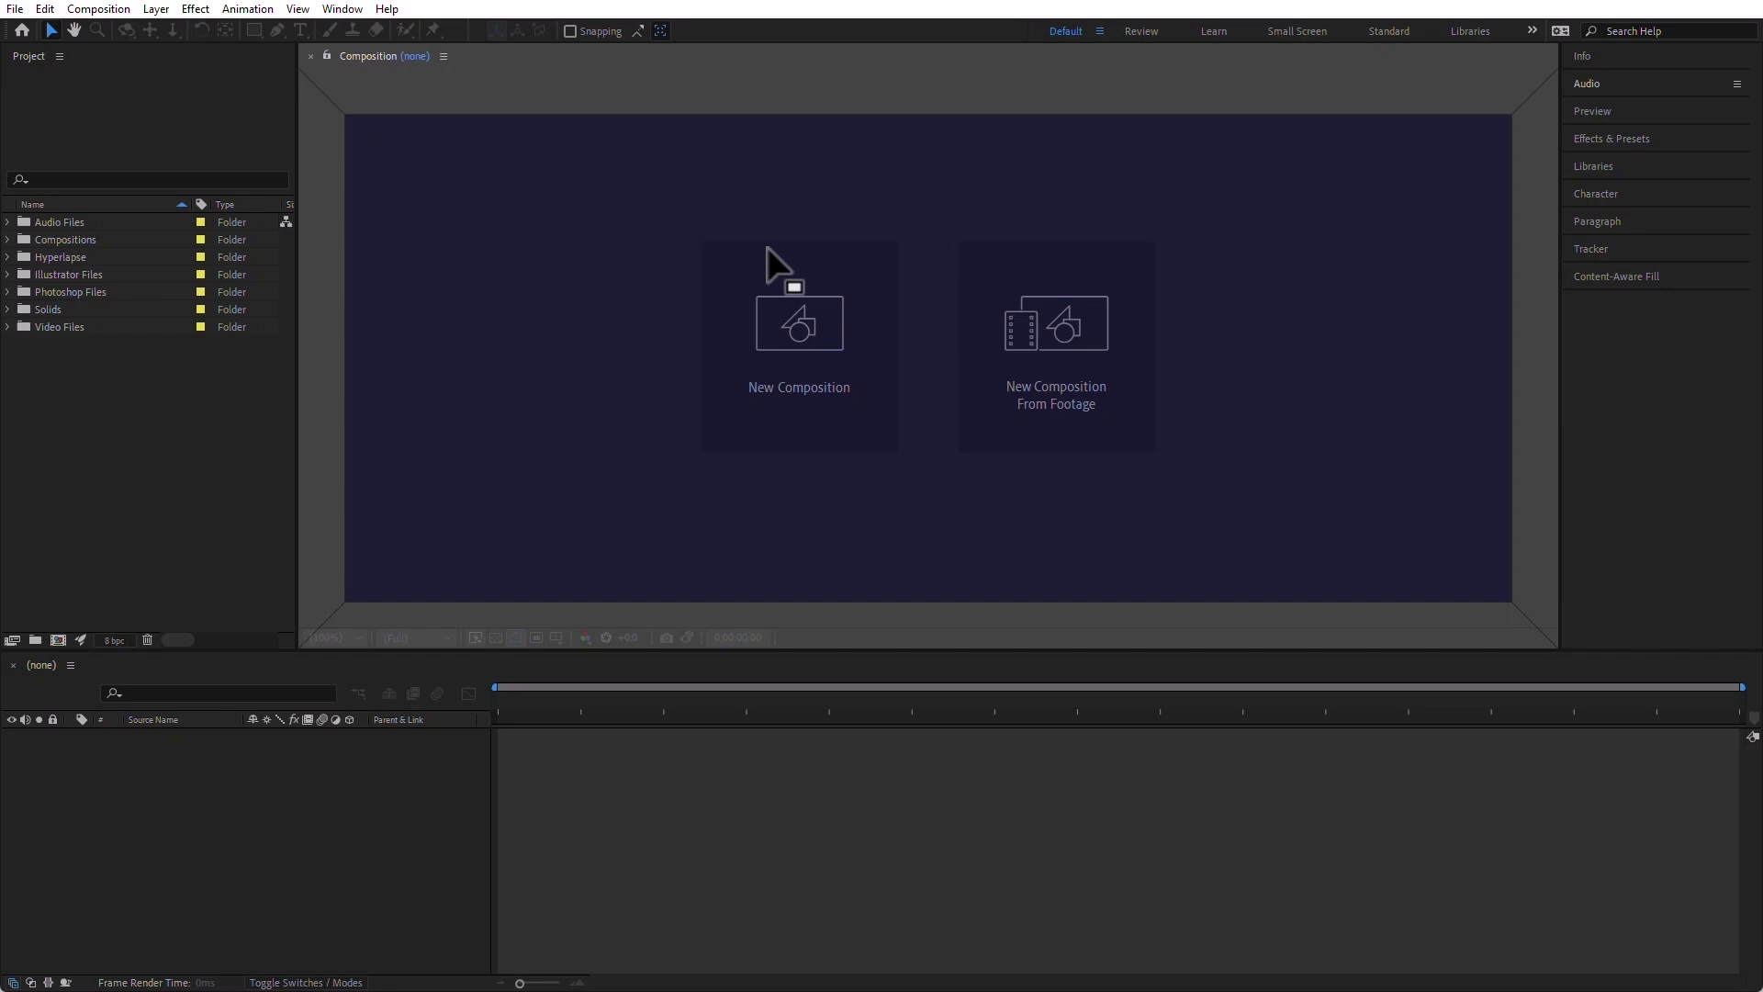
left_click_drag(767, 248, 773, 245)
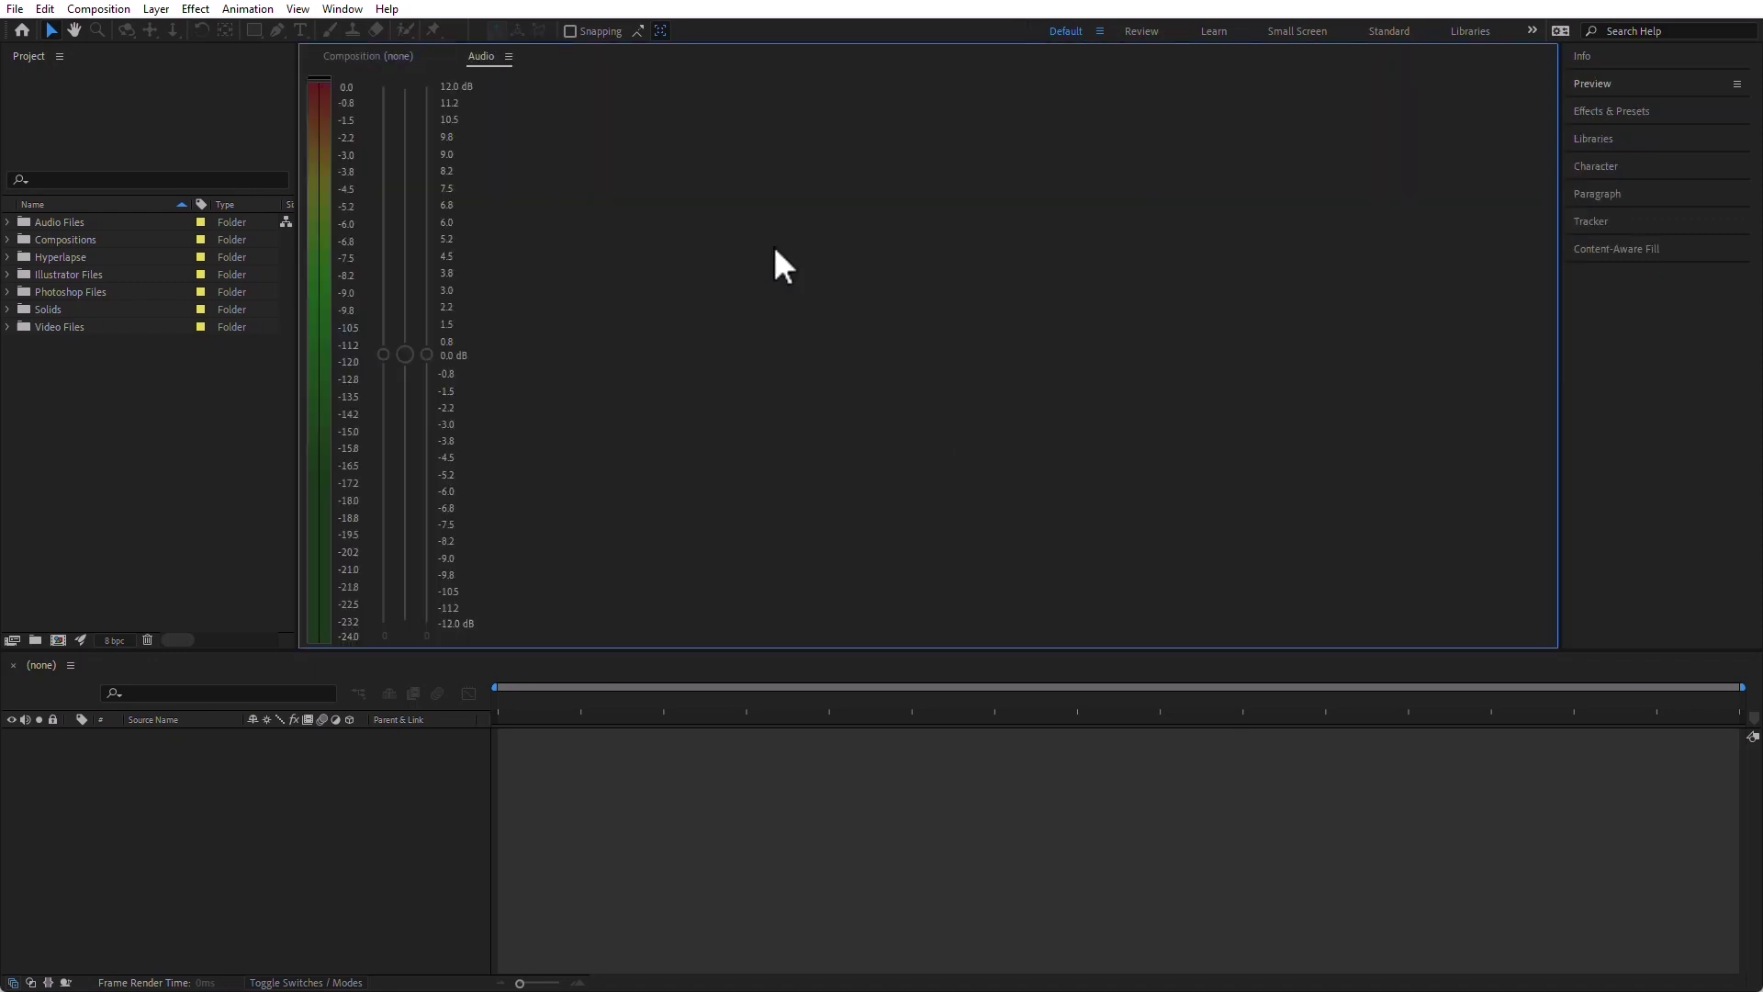
left_click(377, 55)
left_click(485, 56)
left_click(384, 55)
left_click(483, 56)
Step: Pull Audio out into its own column left of the viewer and widen it
left_click_drag(482, 57, 313, 246)
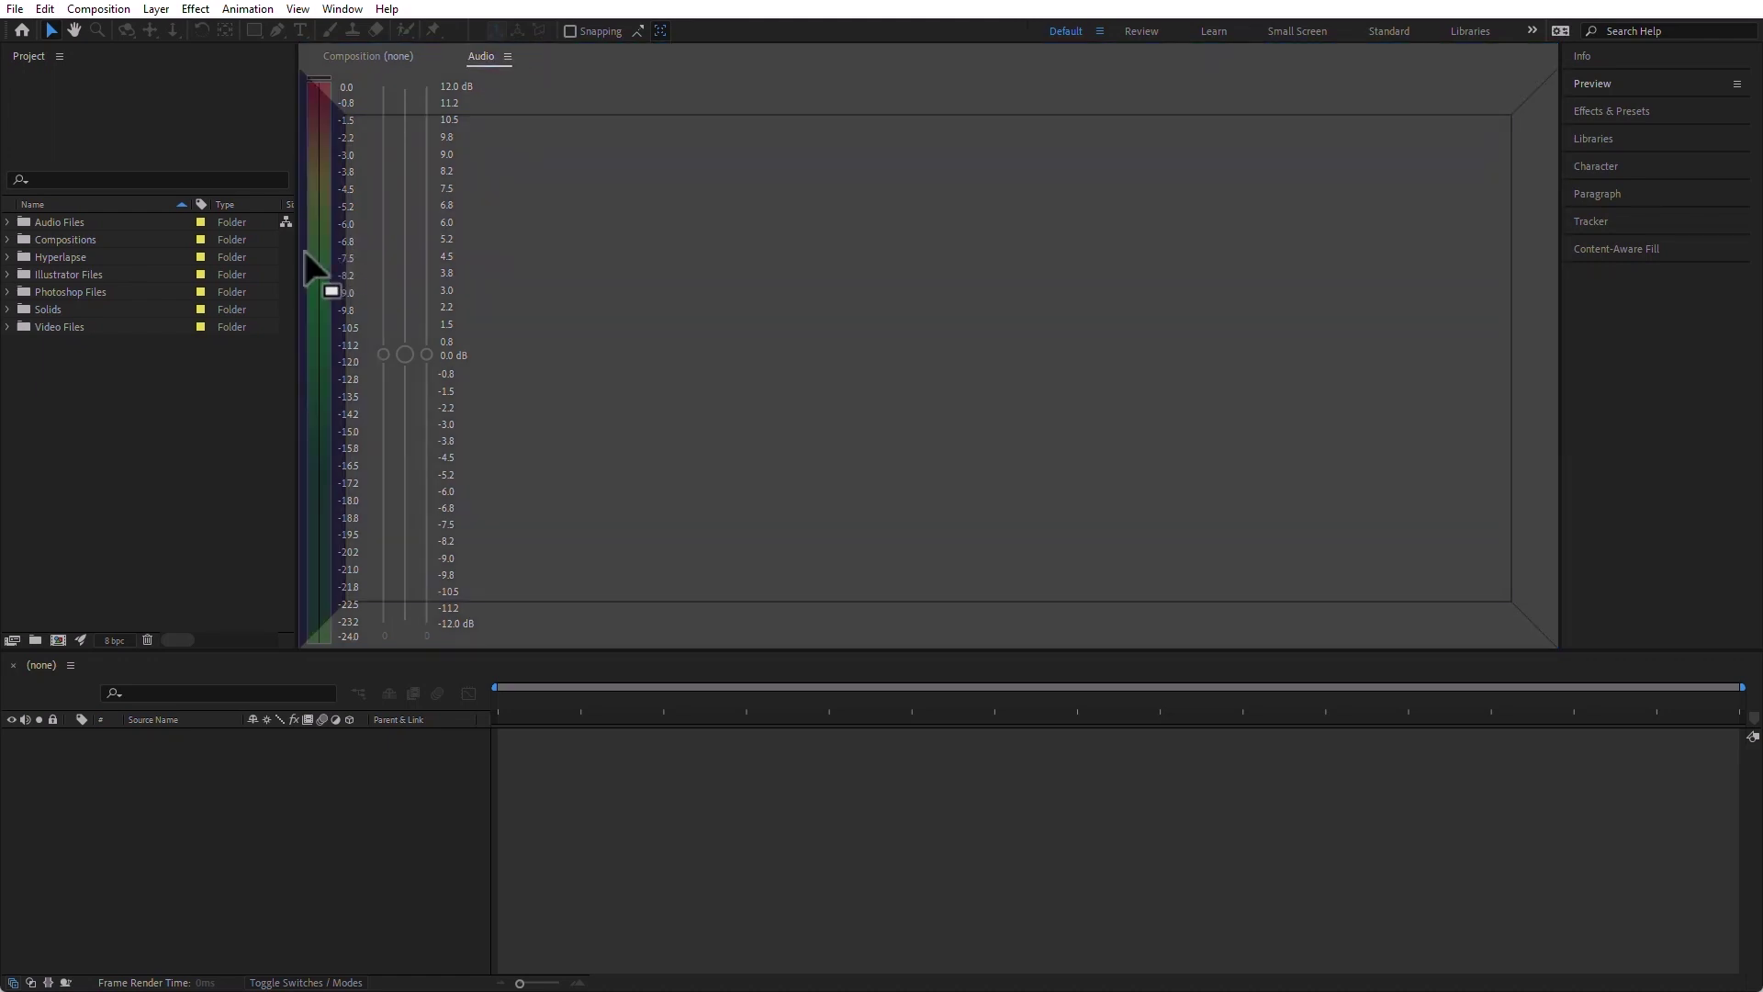
left_click_drag(302, 251, 304, 254)
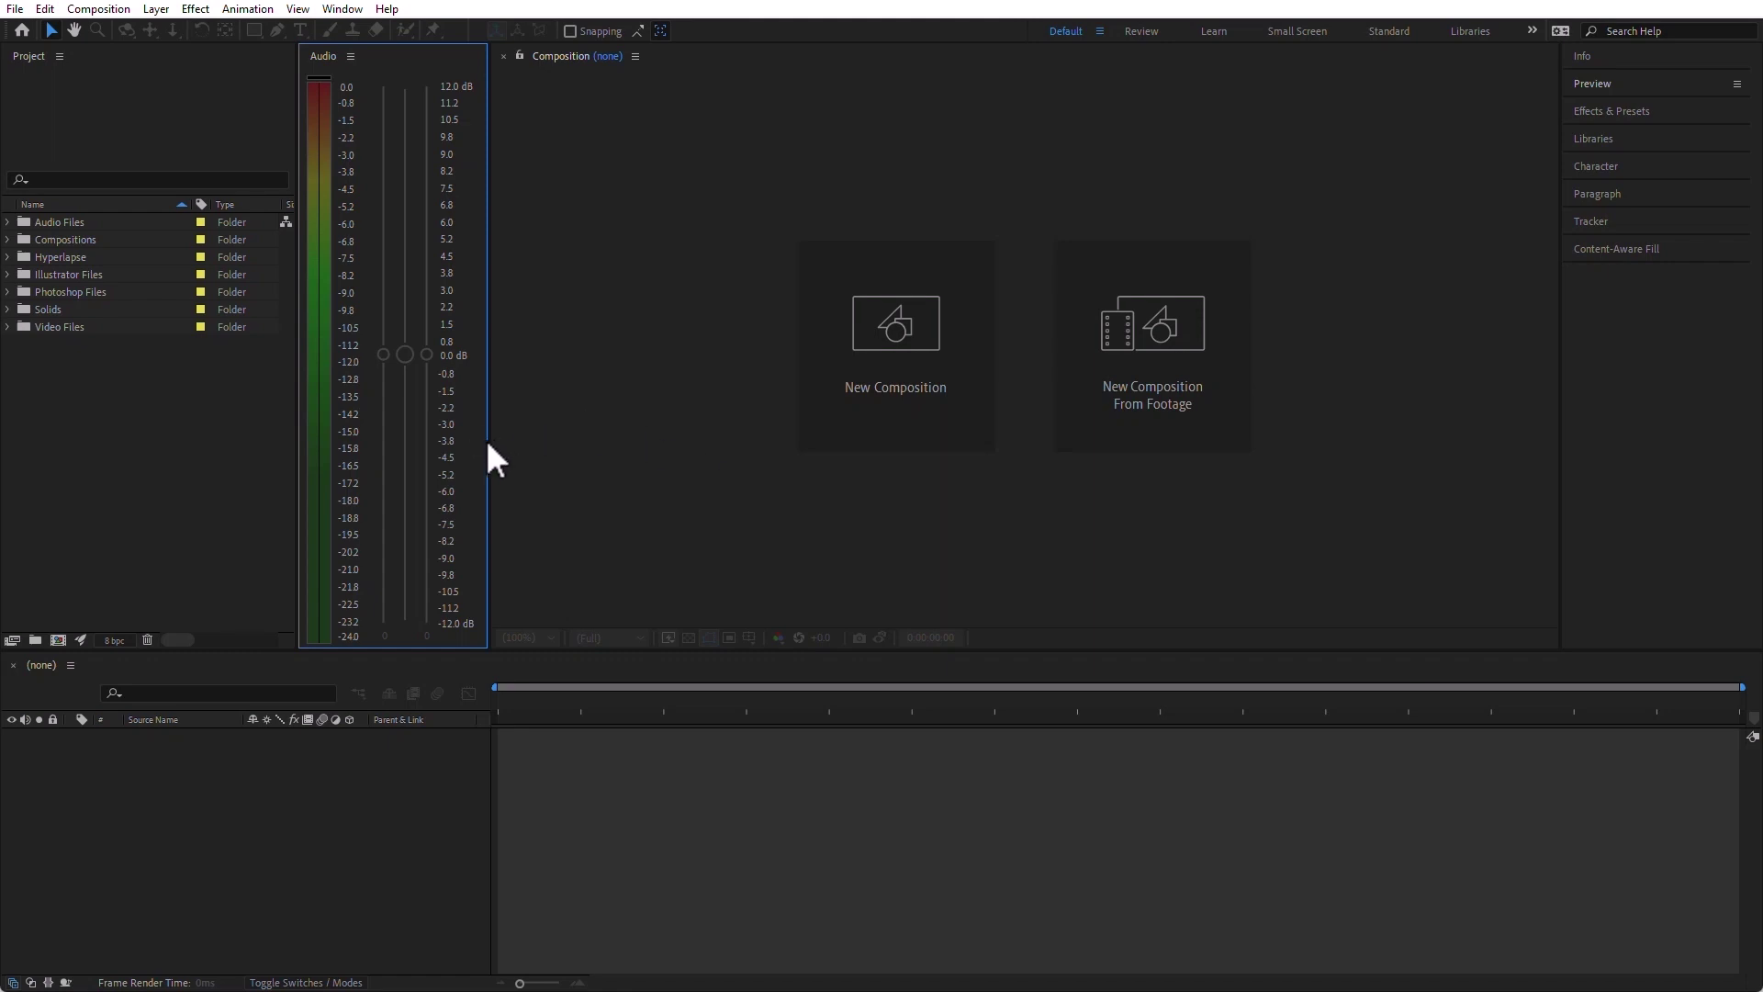
left_click_drag(488, 439, 554, 437)
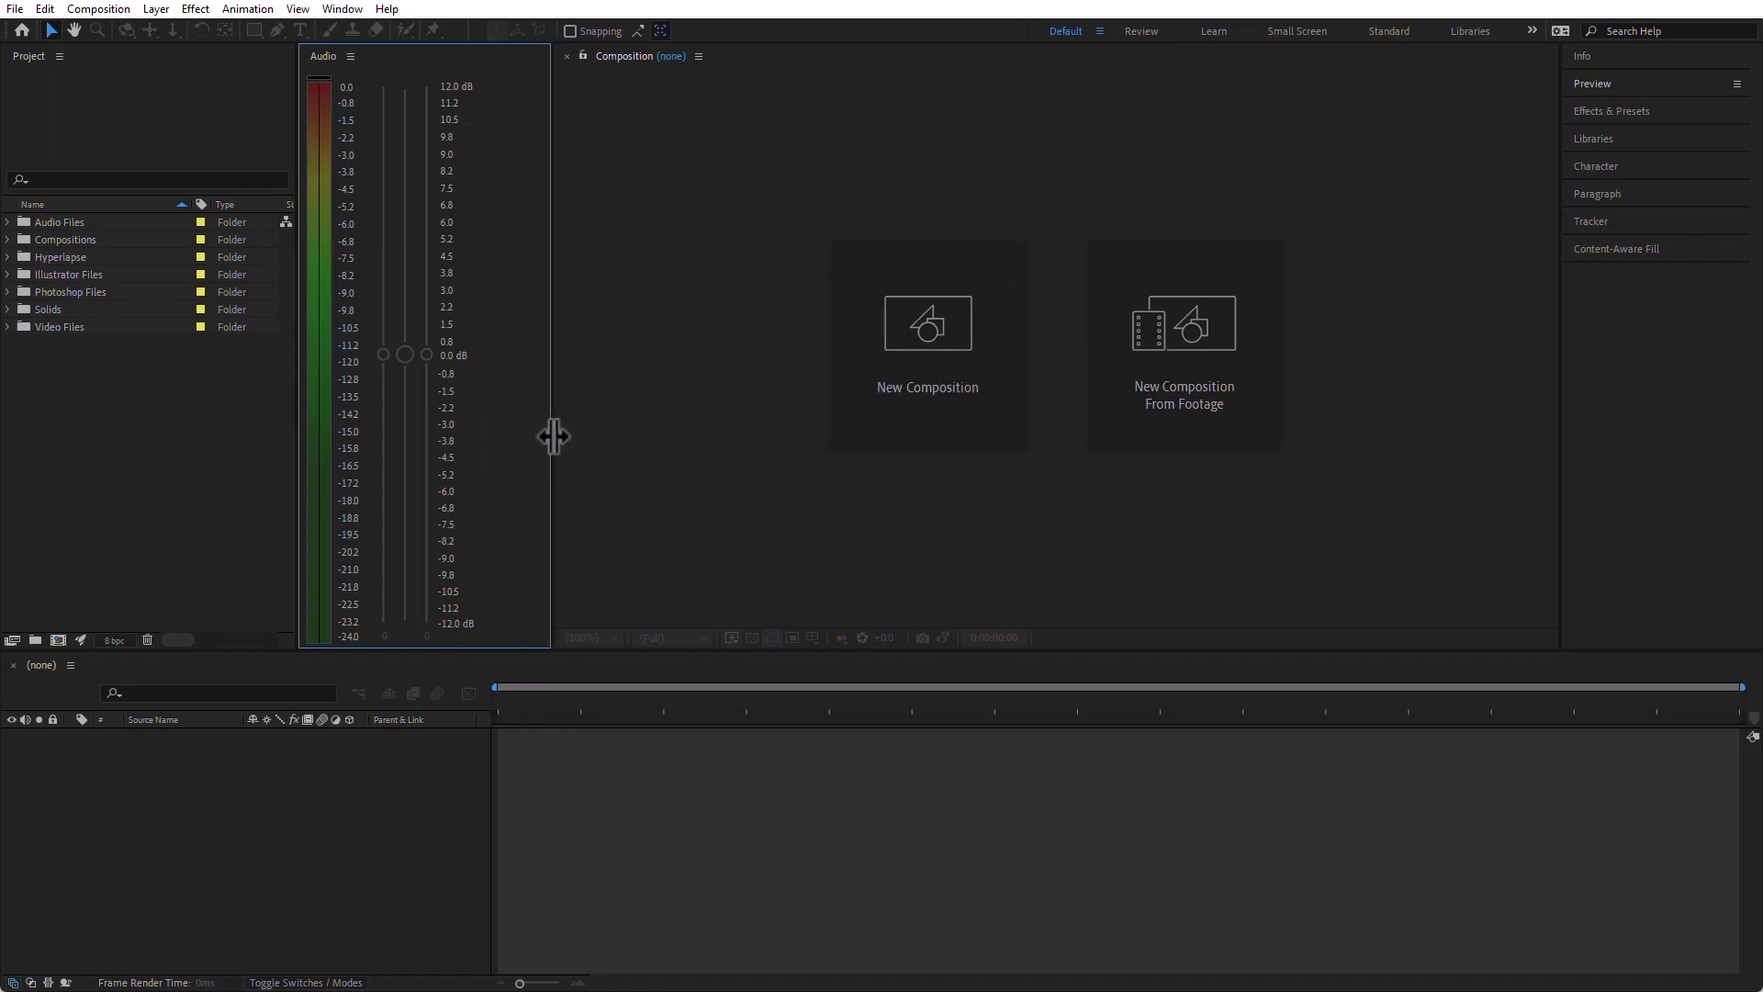
Step: Save the current layout as a new workspace named 'To be deleted'
left_click(350, 9)
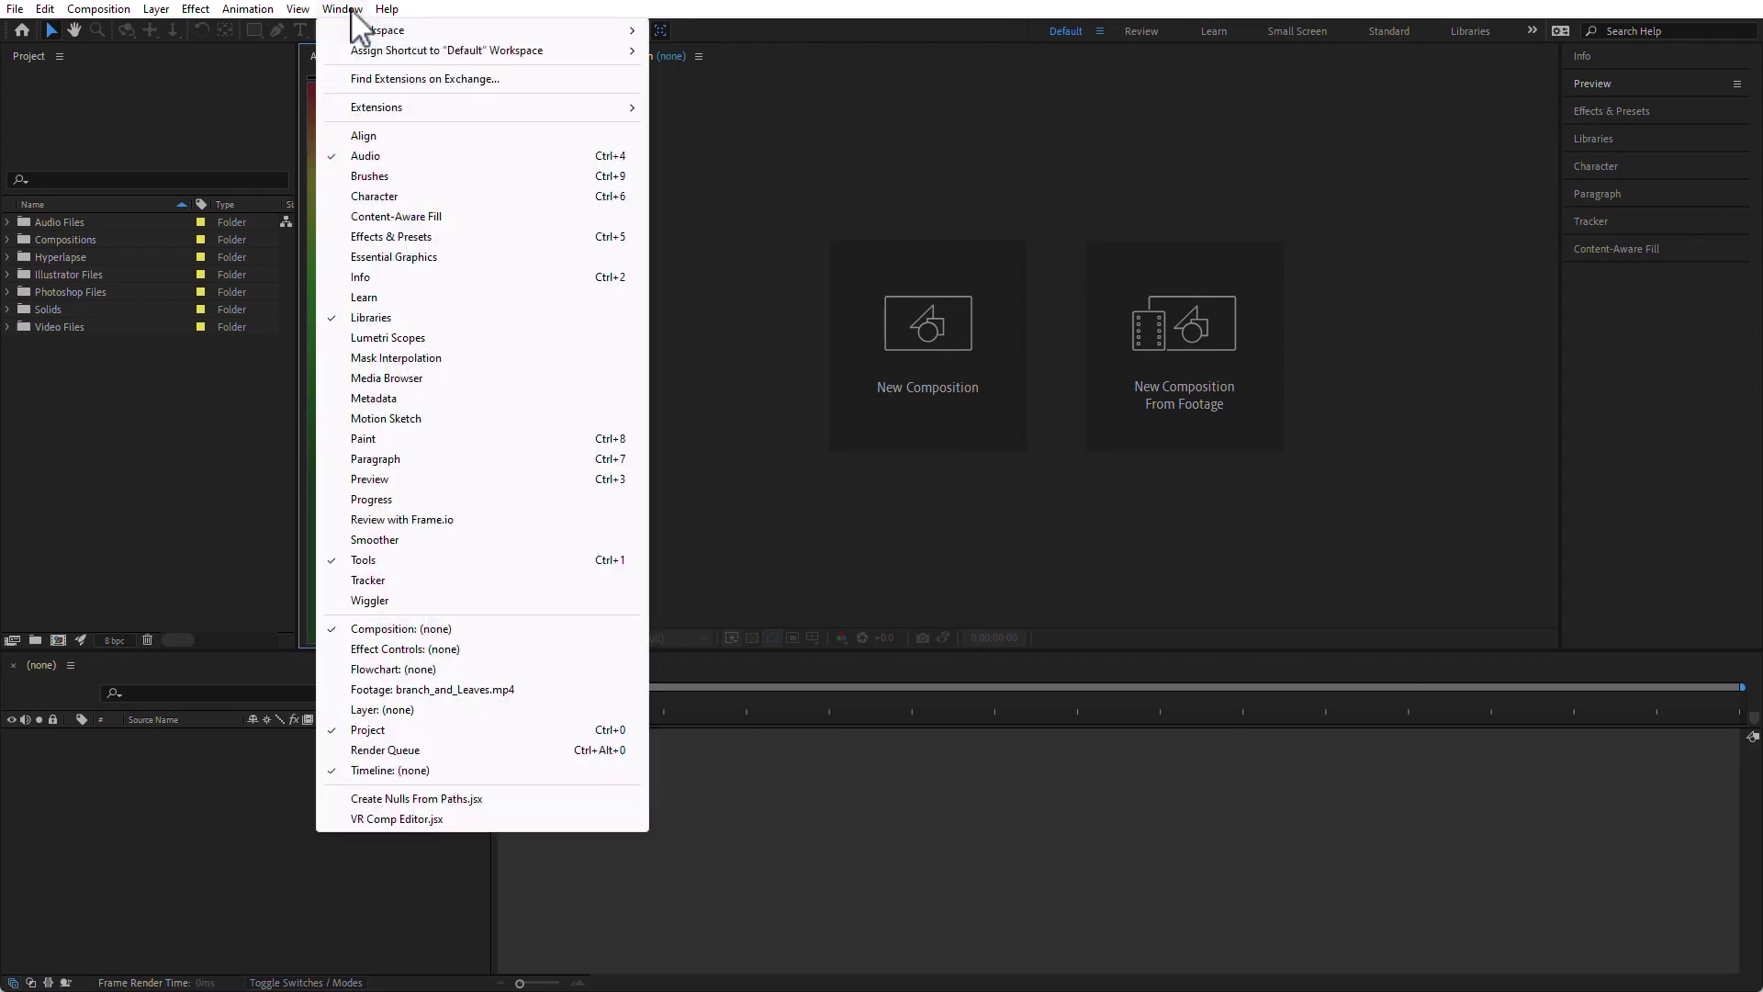
mouse_move(375, 30)
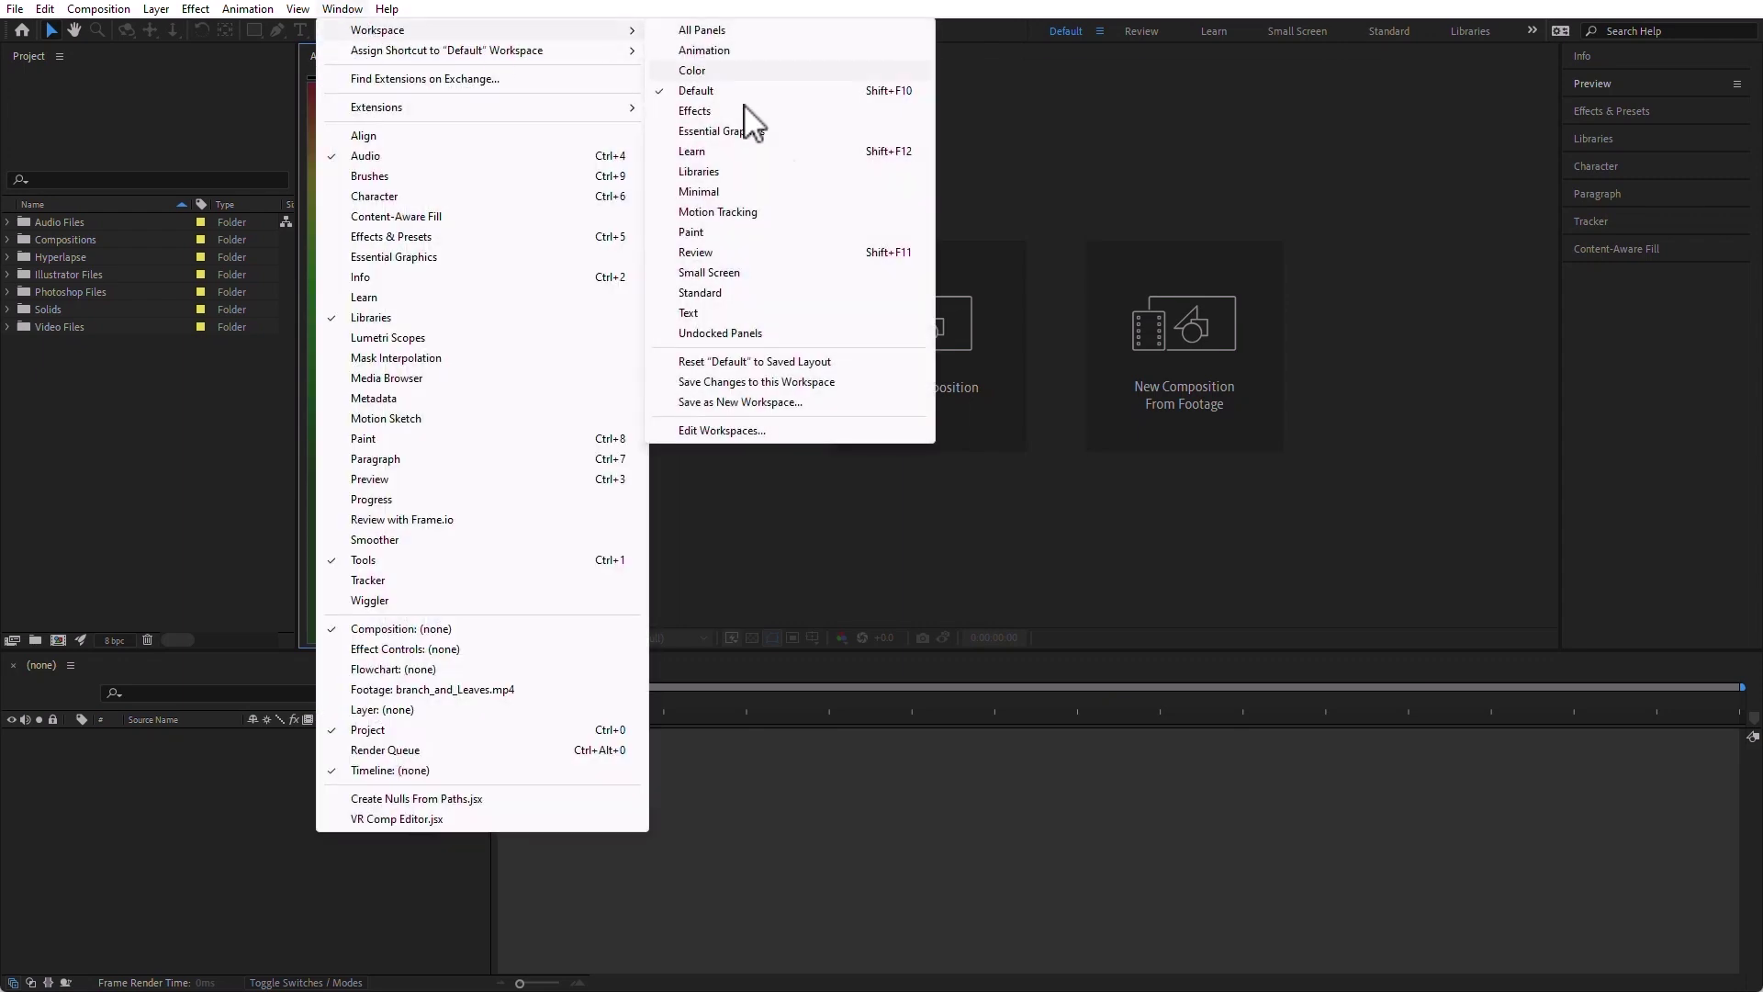
left_click(863, 401)
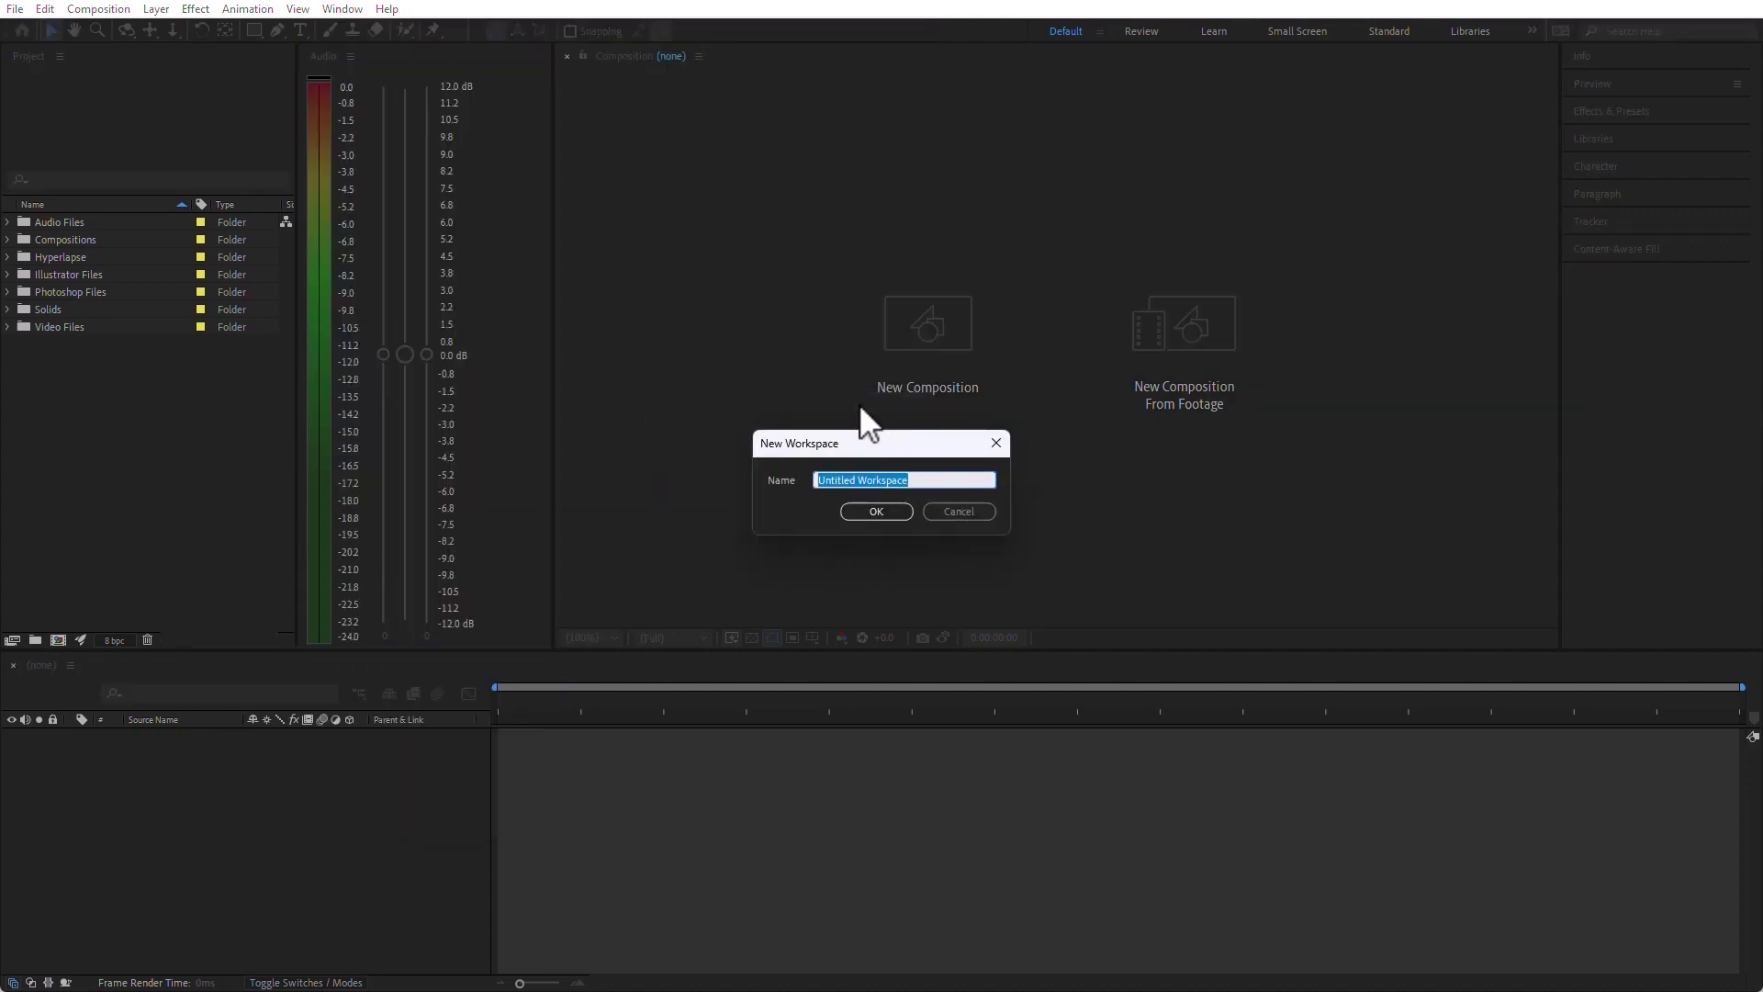
type("To be deleted")
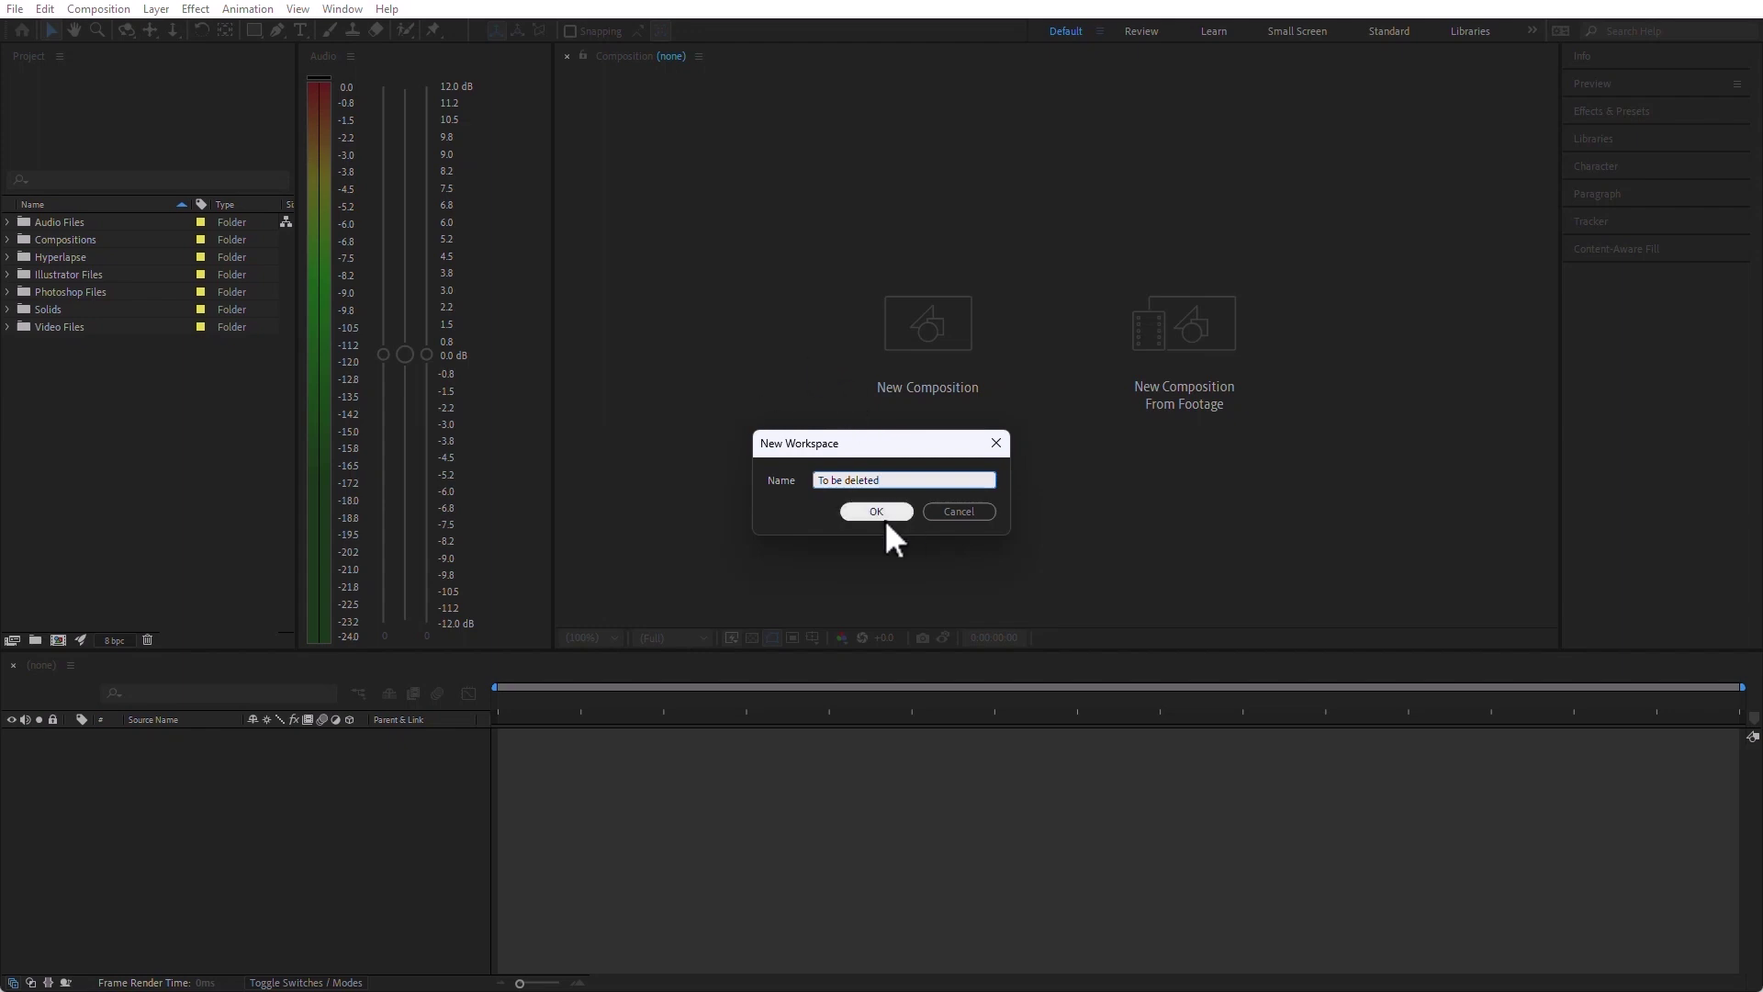
left_click(876, 511)
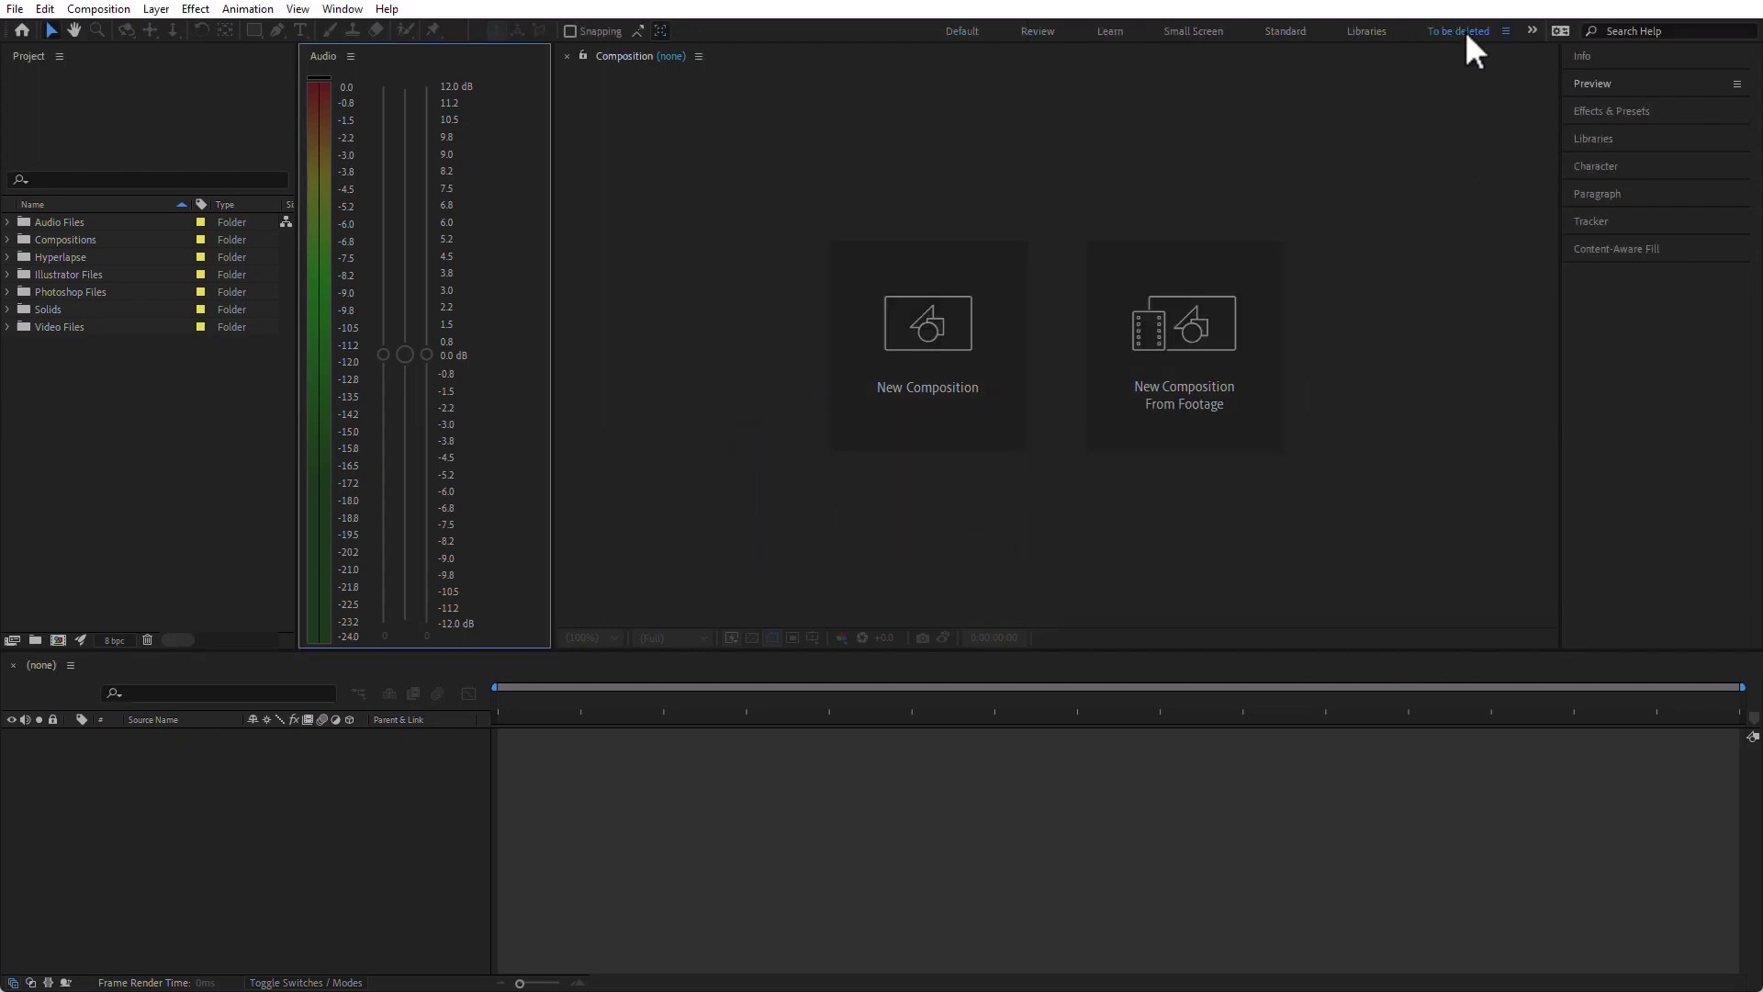
Step: Switch through Libraries, Standard and Small Screen, then back to 'To be deleted'
left_click(1368, 31)
left_click(1297, 30)
left_click(1213, 32)
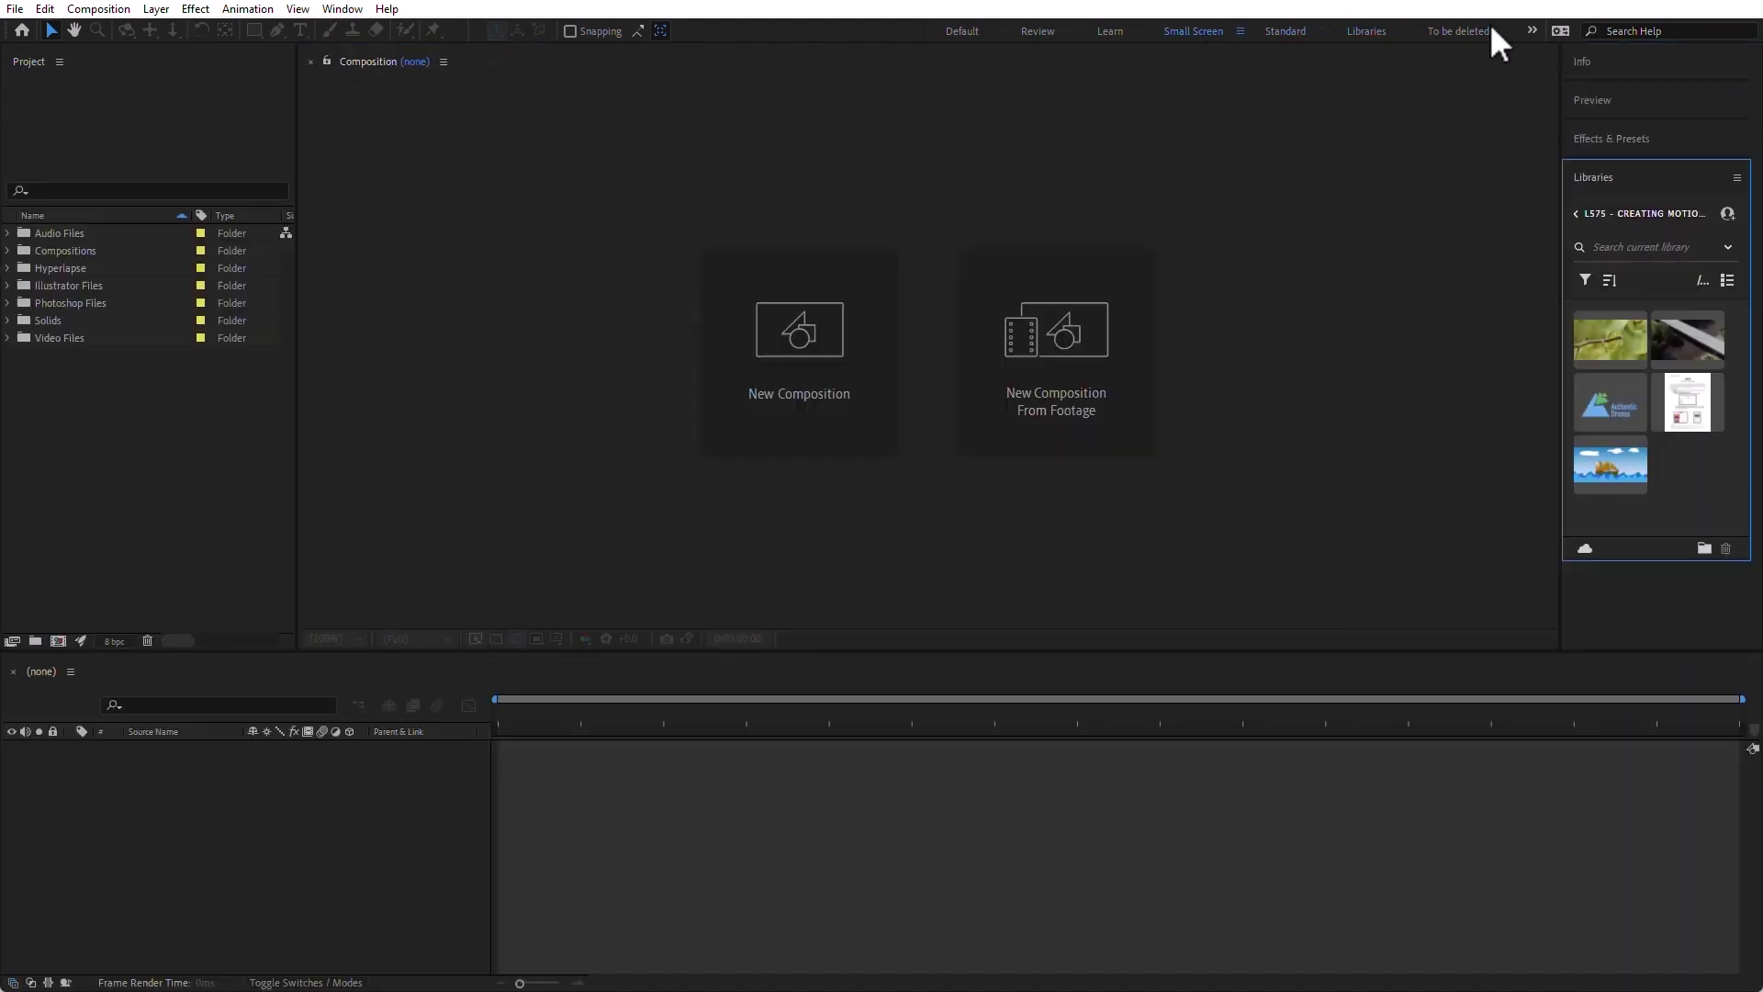
left_click(1458, 31)
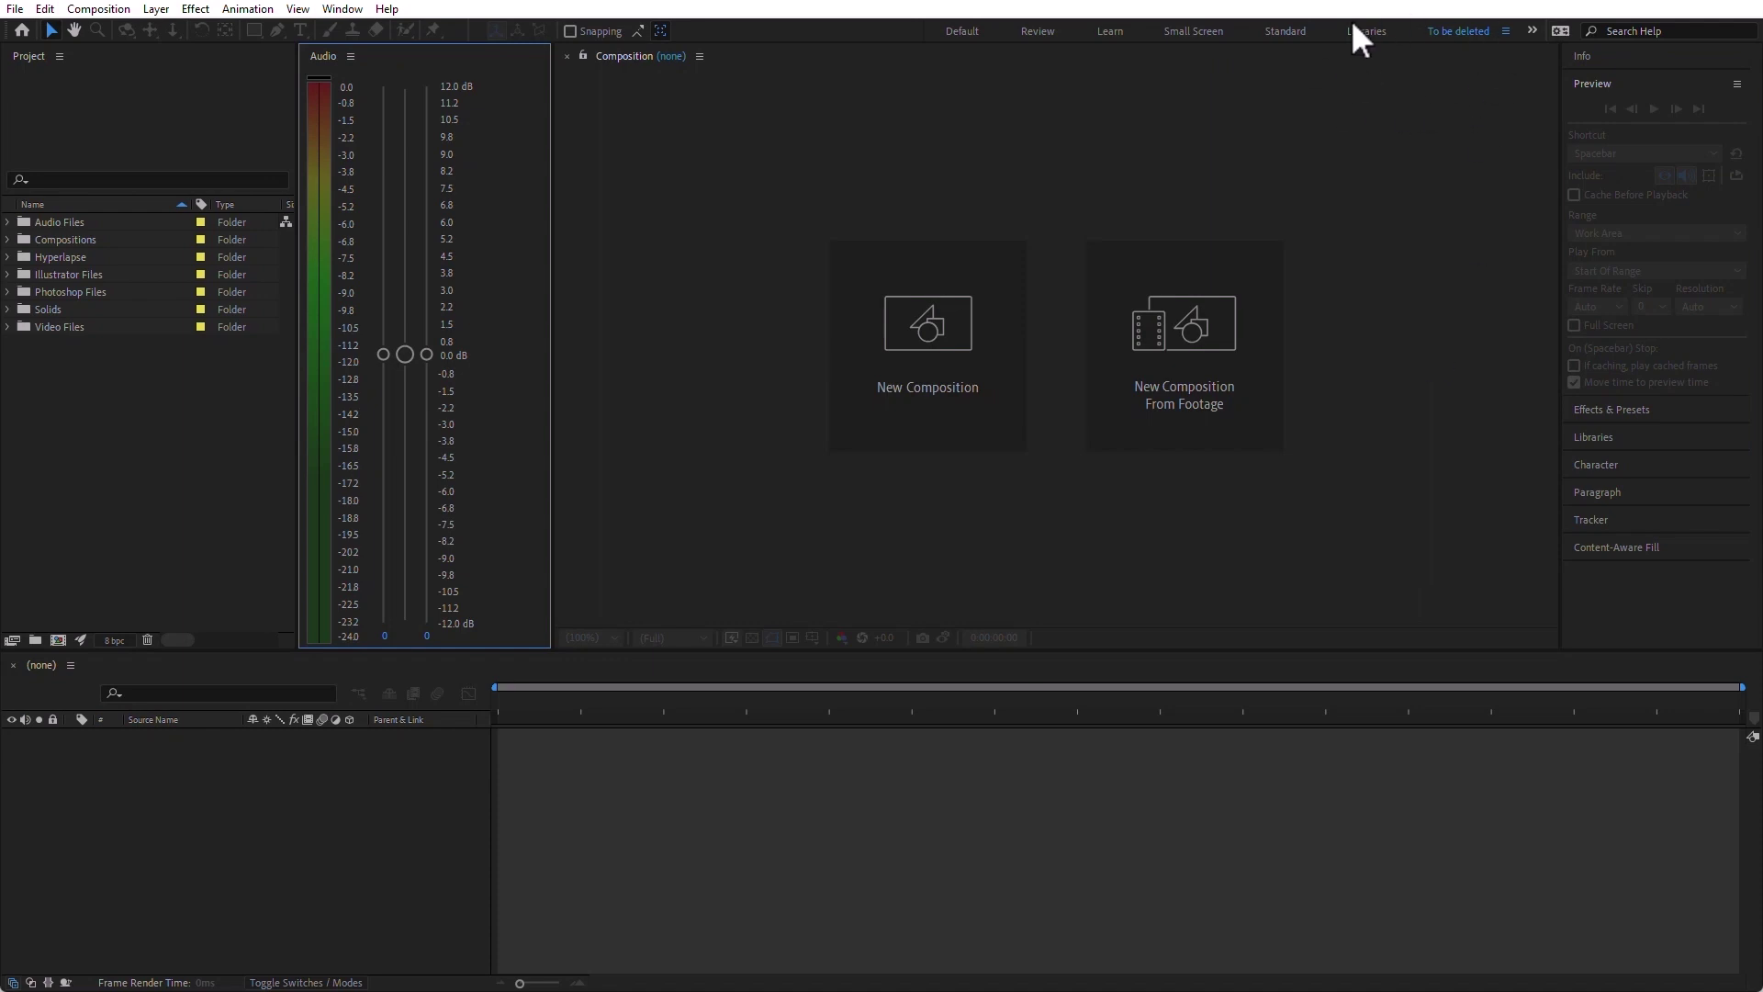
Step: Delete the 'To be deleted' workspace in Edit Workspaces and confirm
left_click(347, 7)
mouse_move(376, 29)
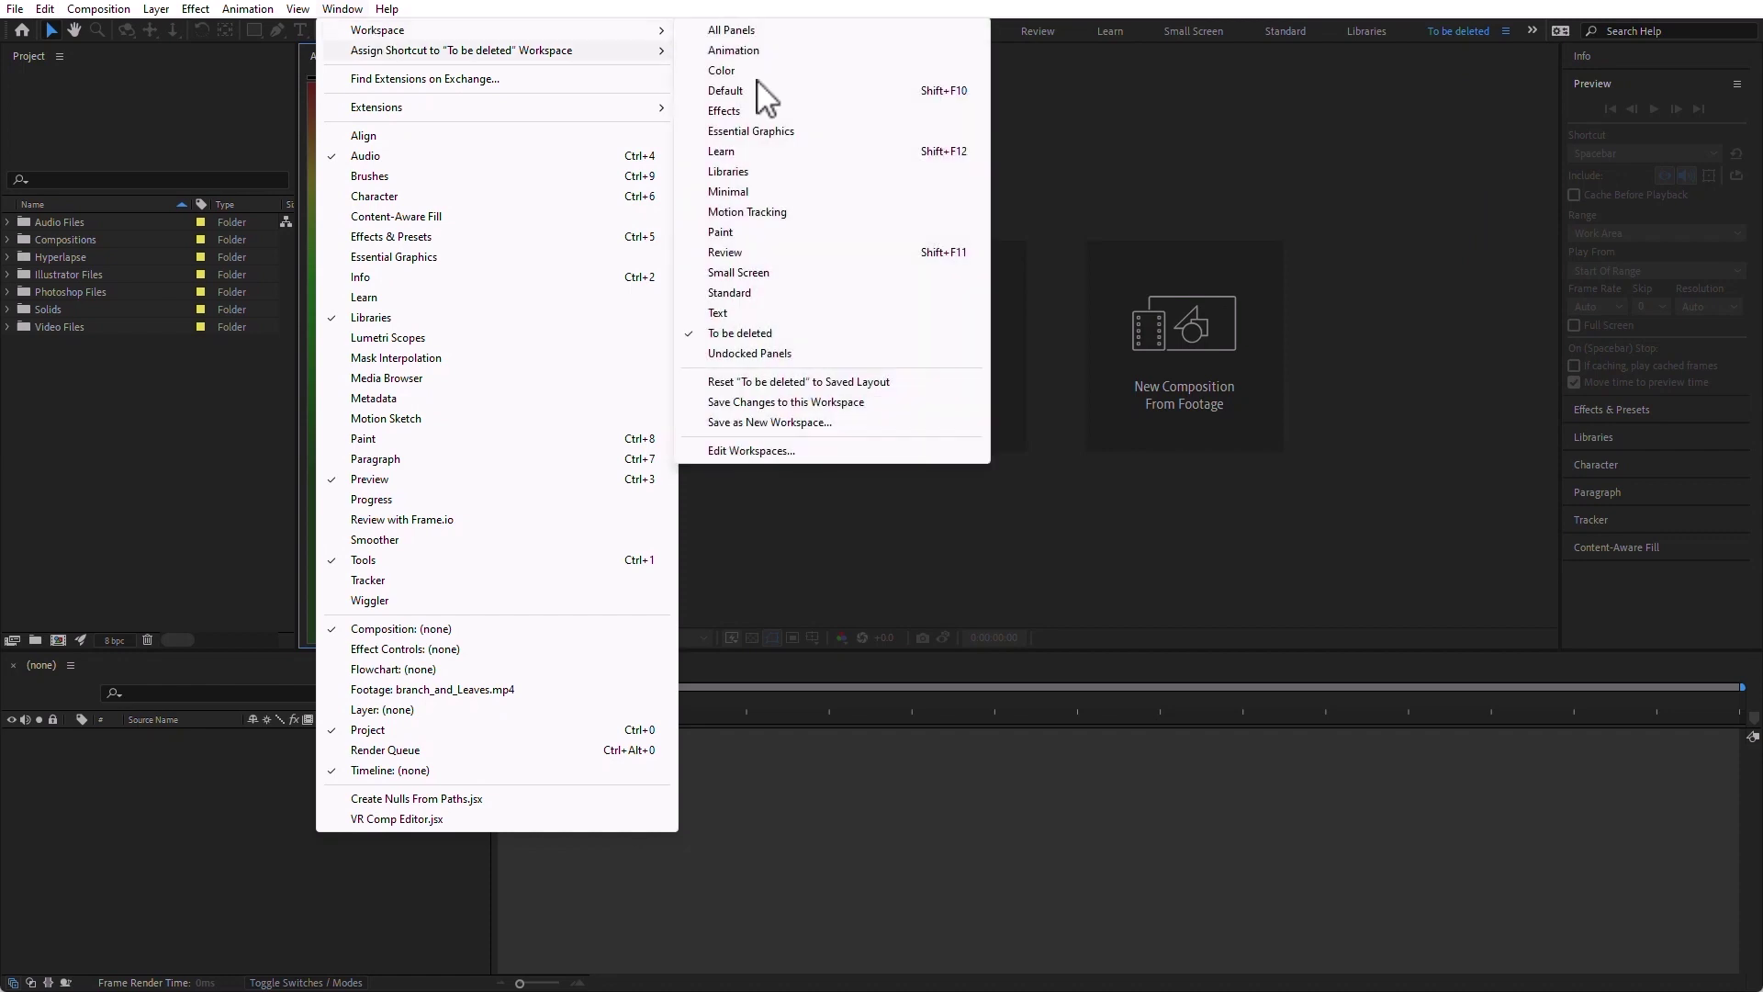
left_click(909, 450)
left_click(811, 537)
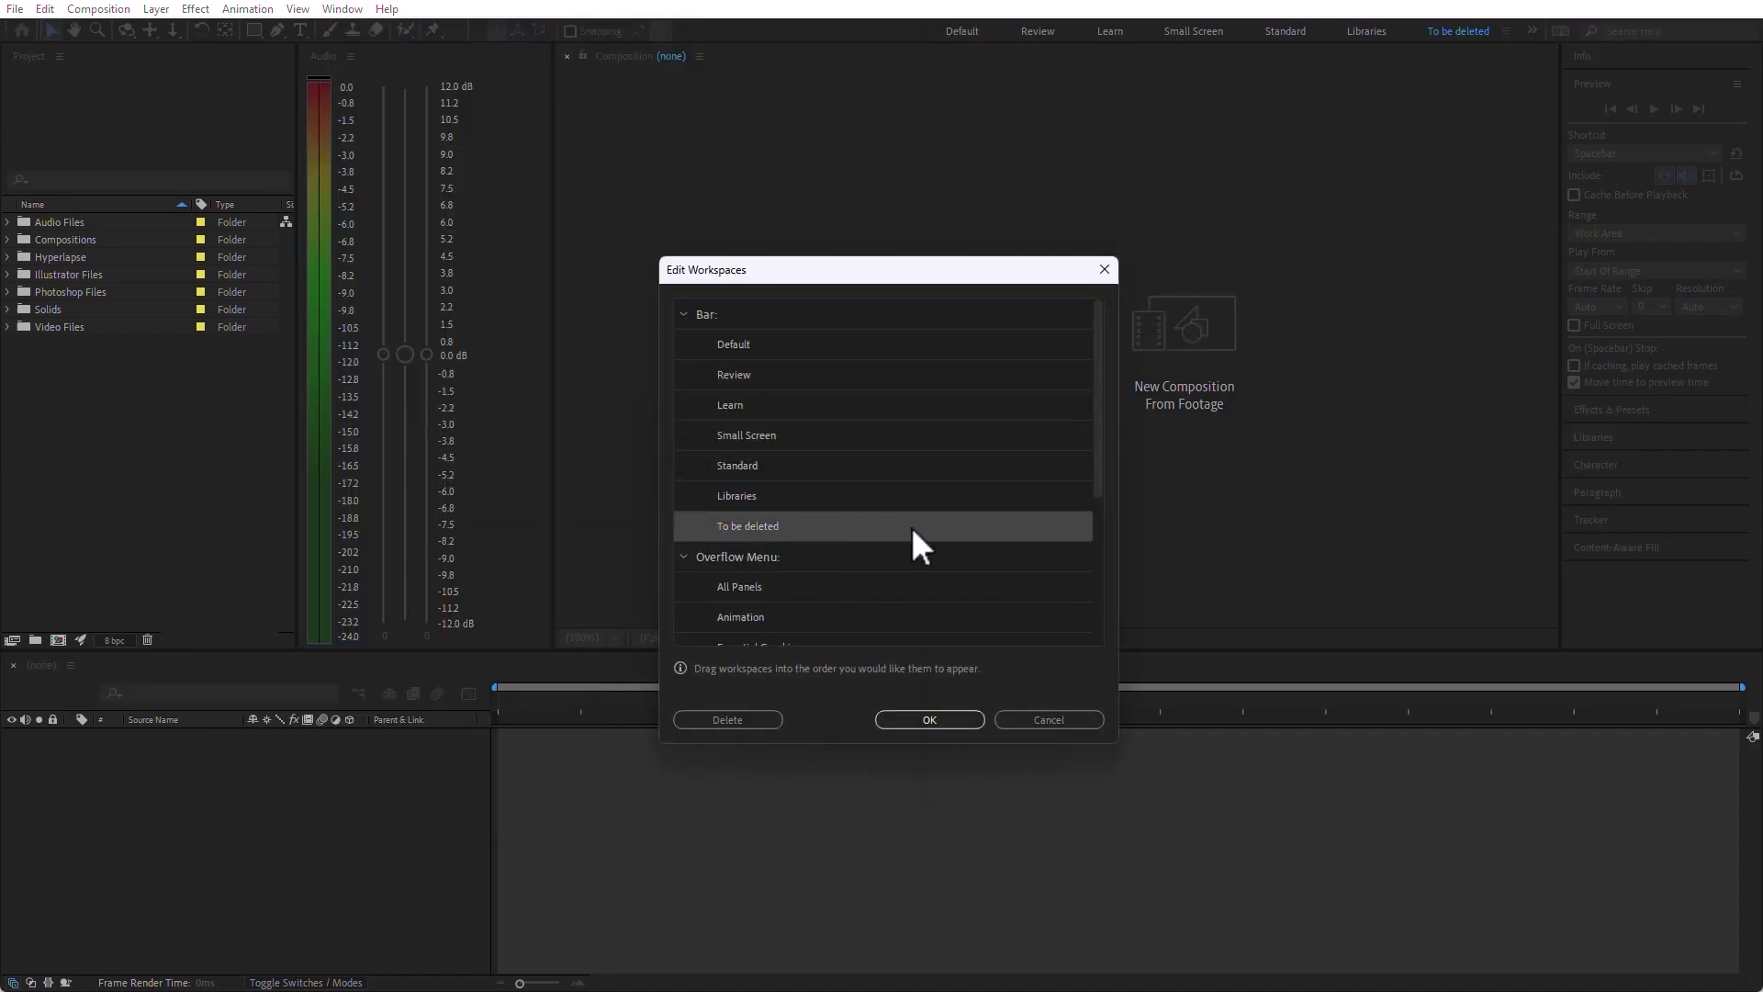
left_click(734, 720)
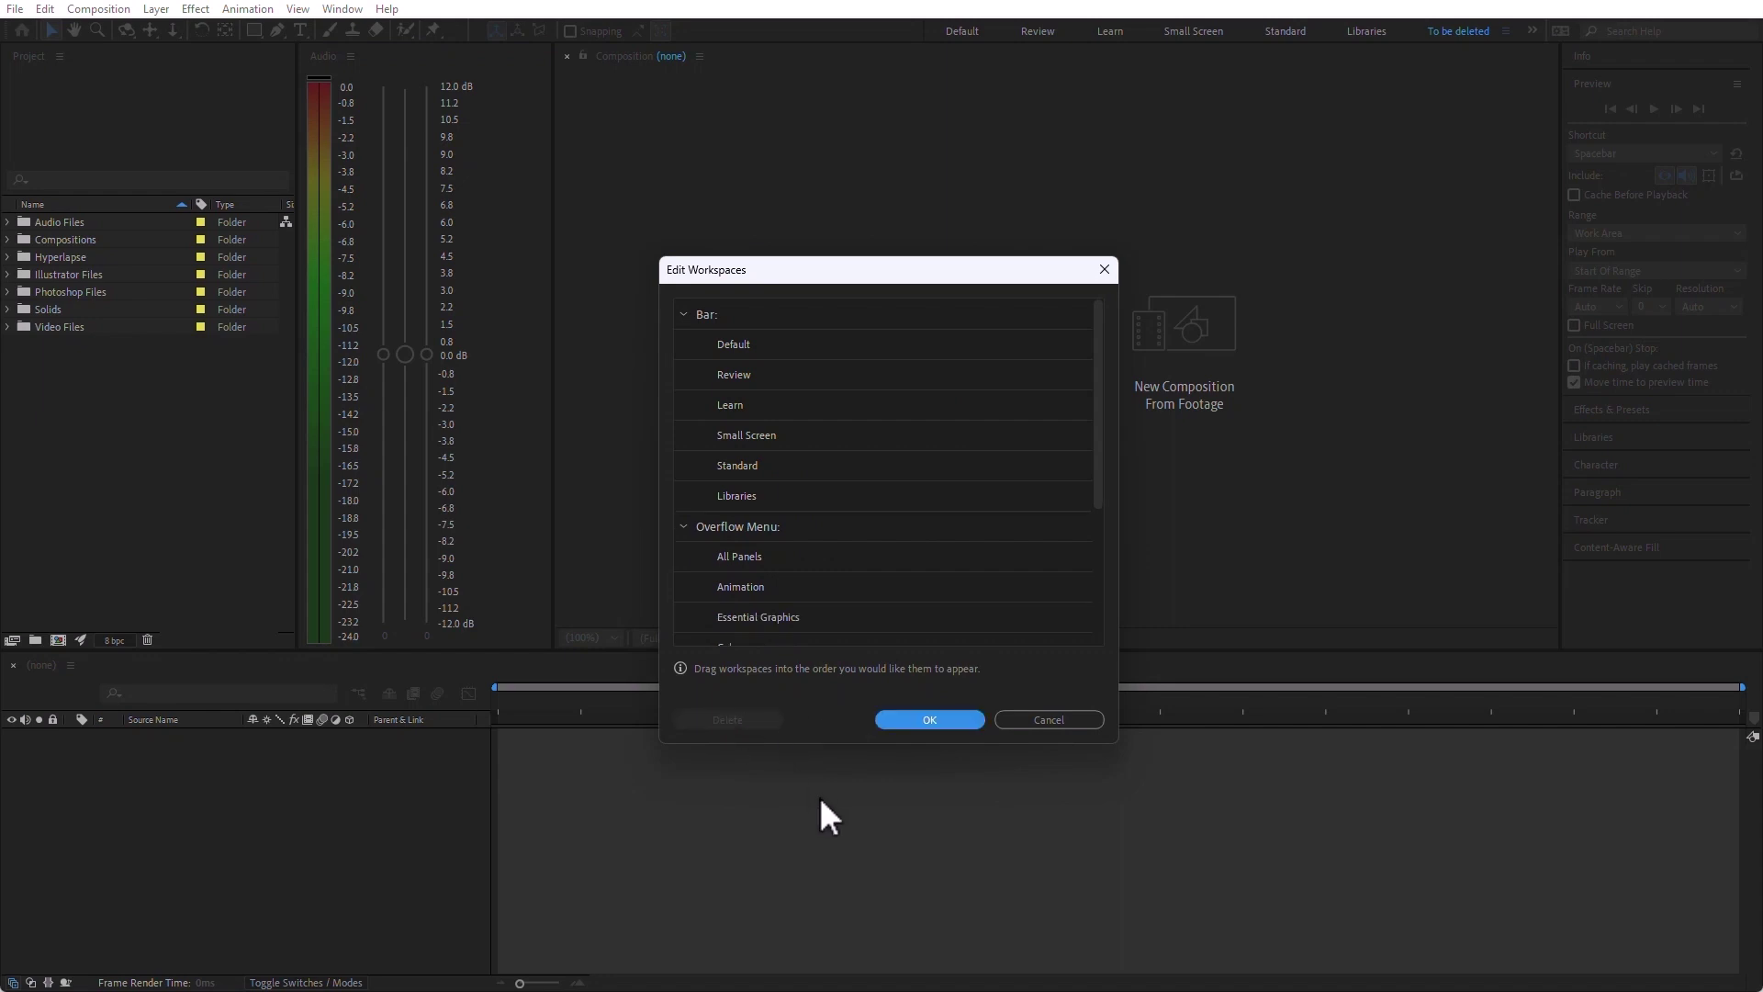
left_click(936, 718)
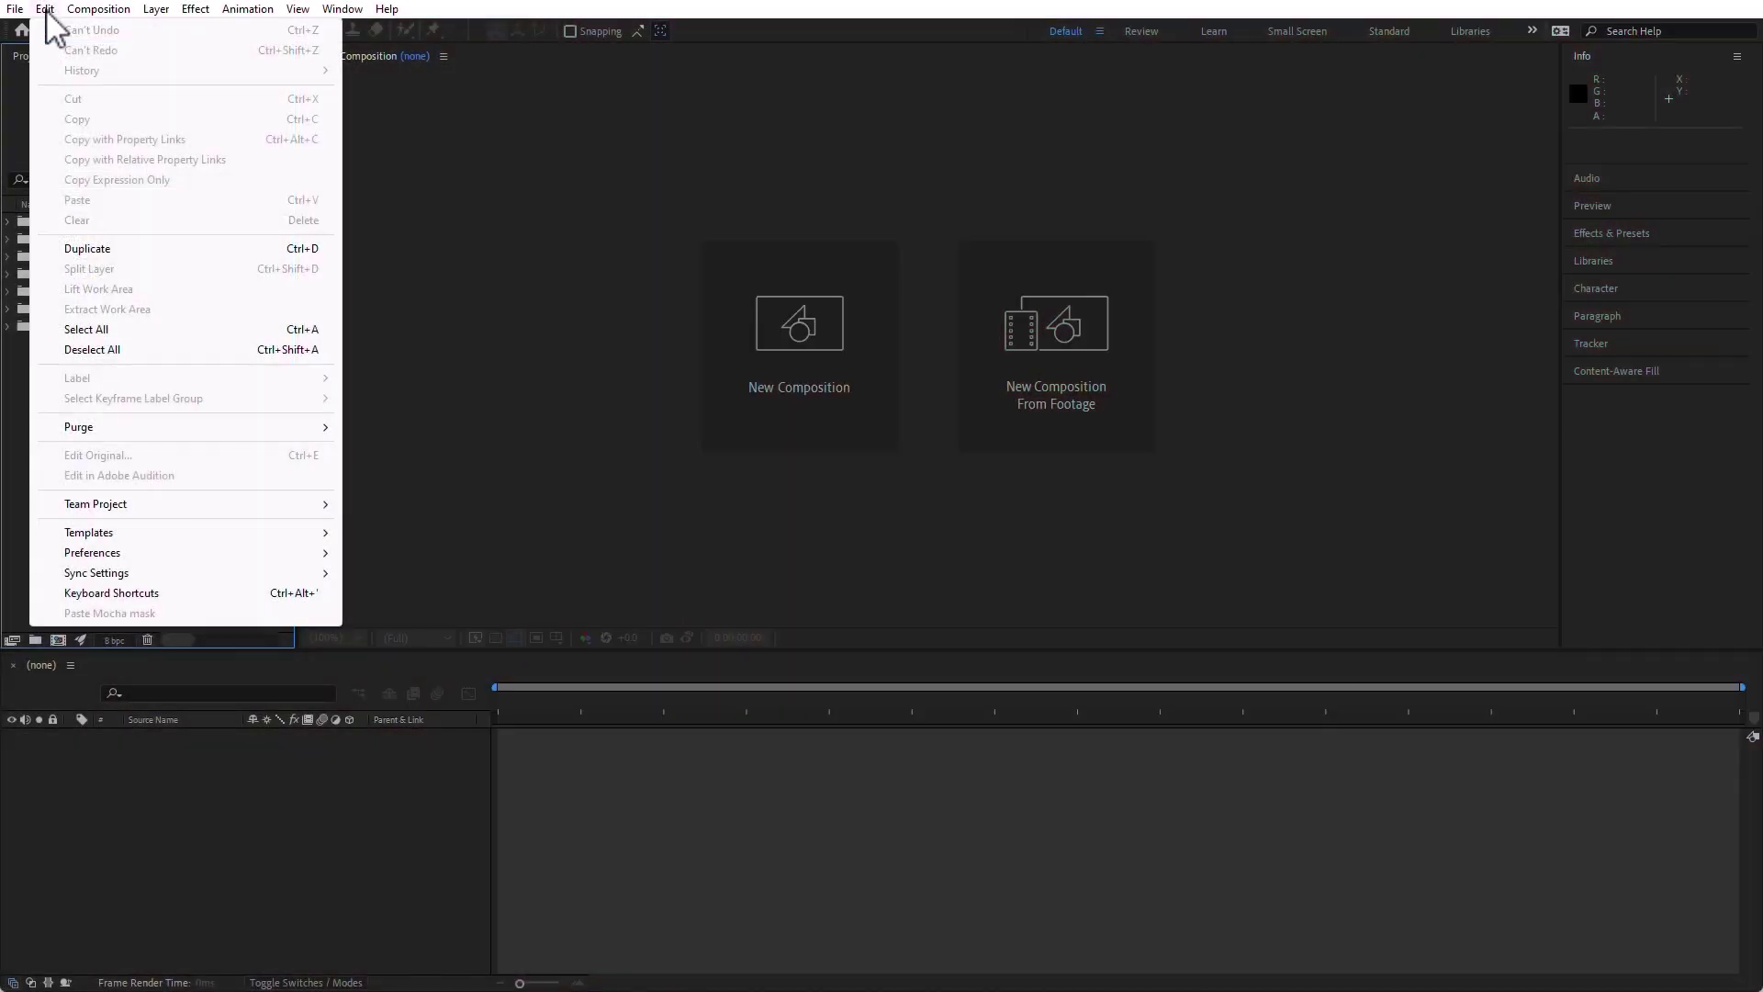
Step: Open the Keyboard Shortcuts editor showing the After Effects Default.txt keyboard map
left_click(169, 592)
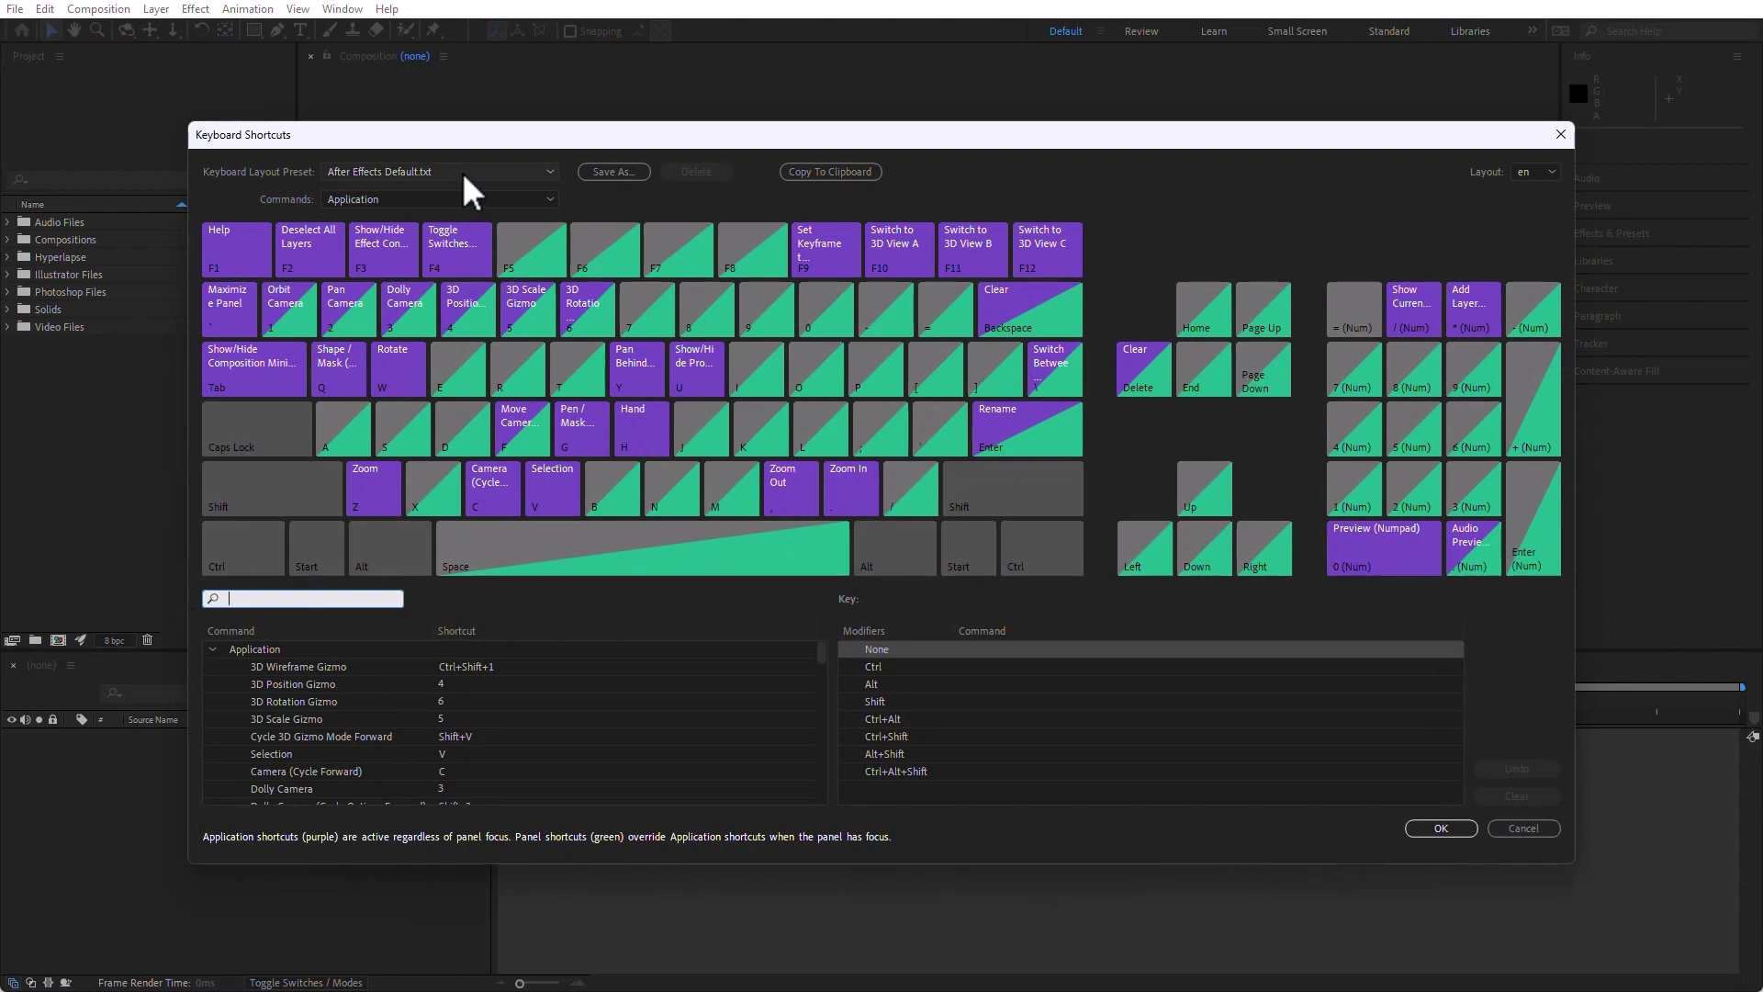
Step: Save the shortcuts as a new preset named with the user's name plus 'Custom Set'
left_click(485, 173)
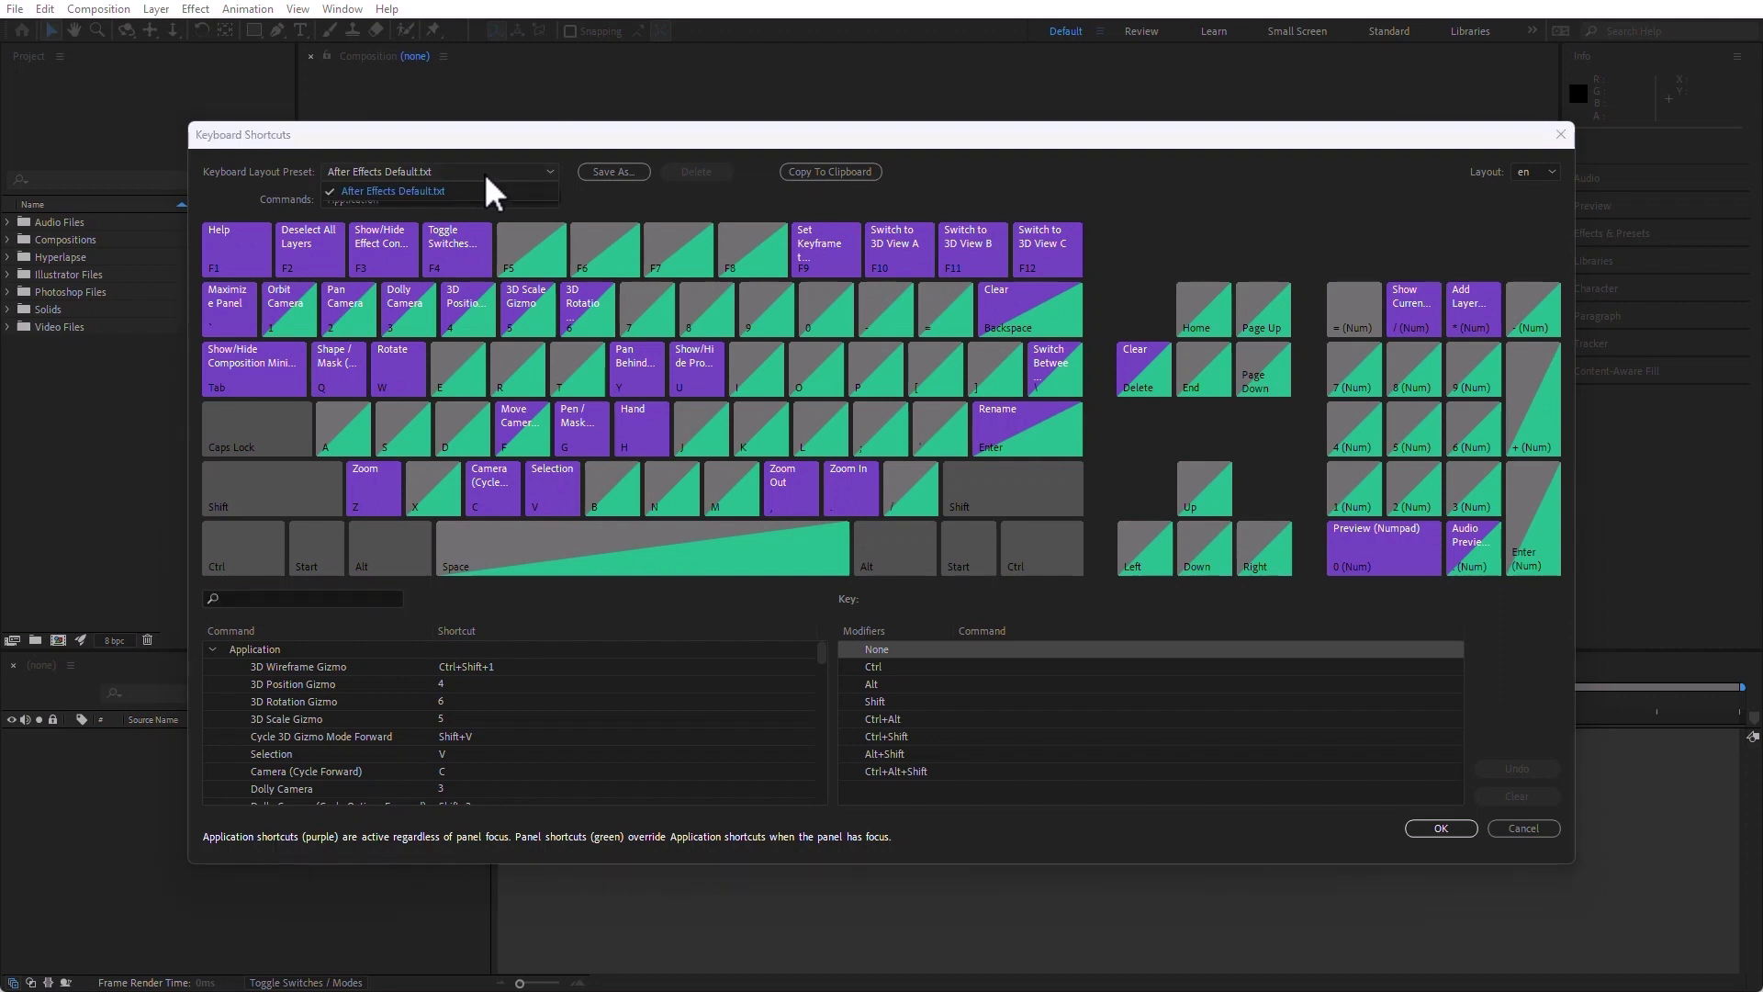
left_click(610, 171)
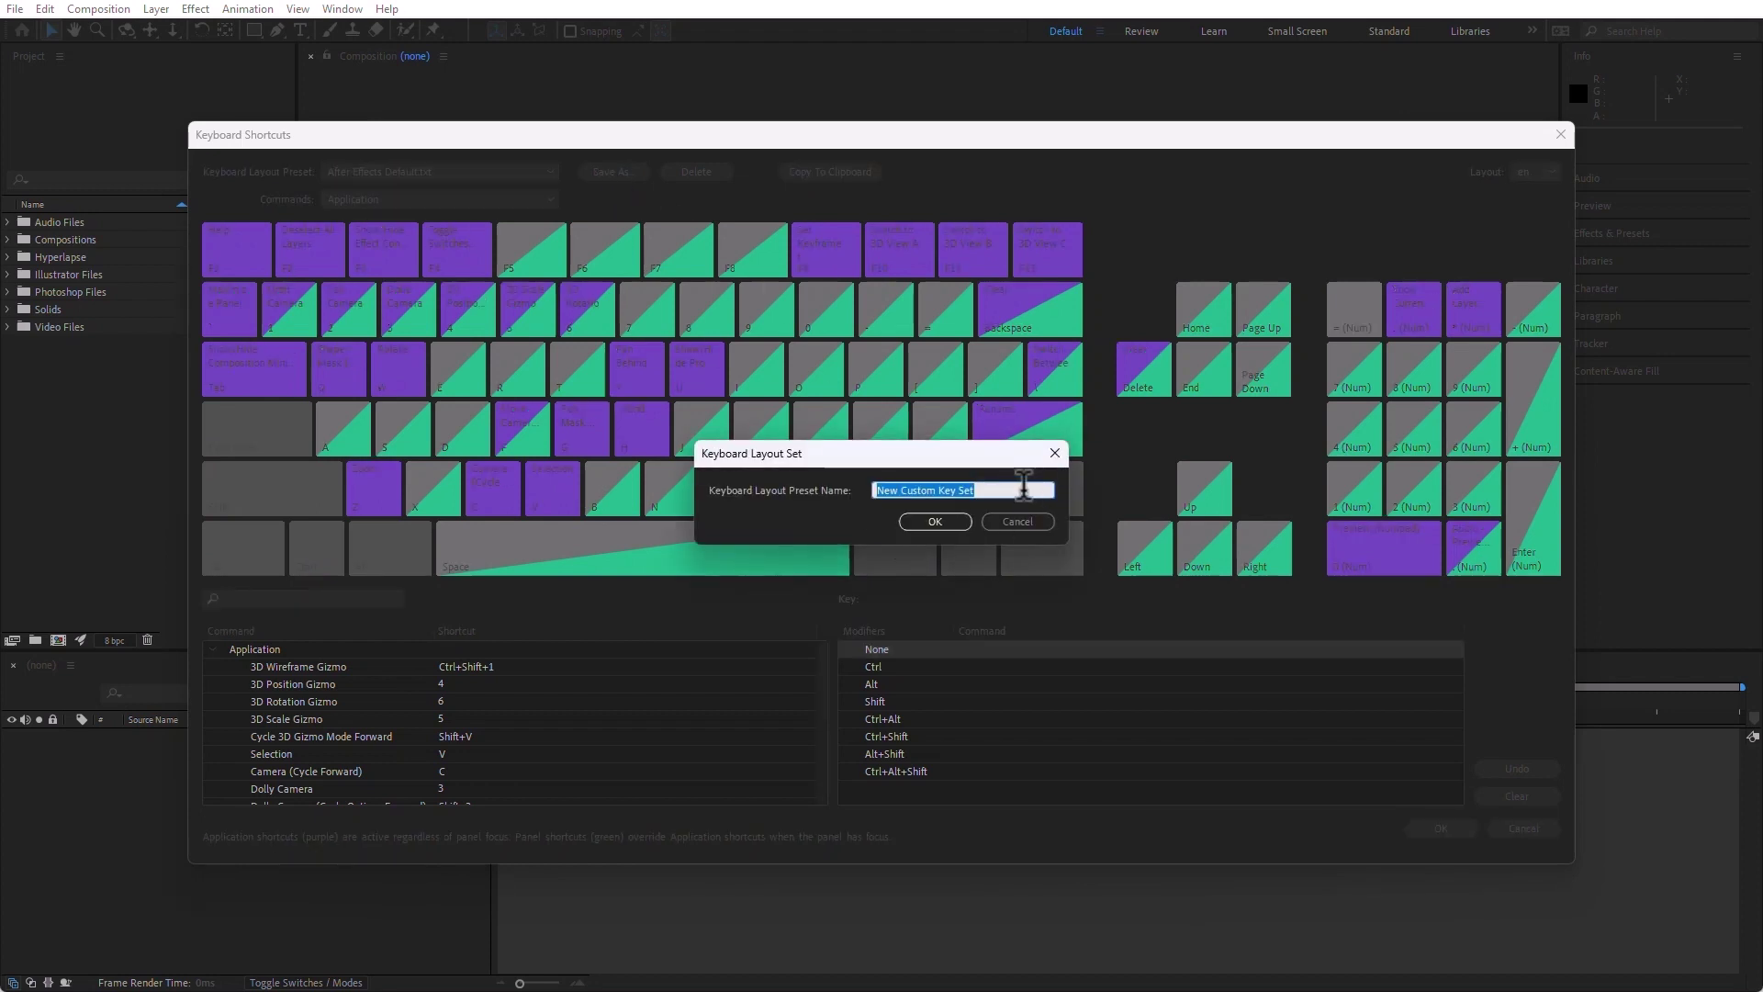
type("Luisa - ")
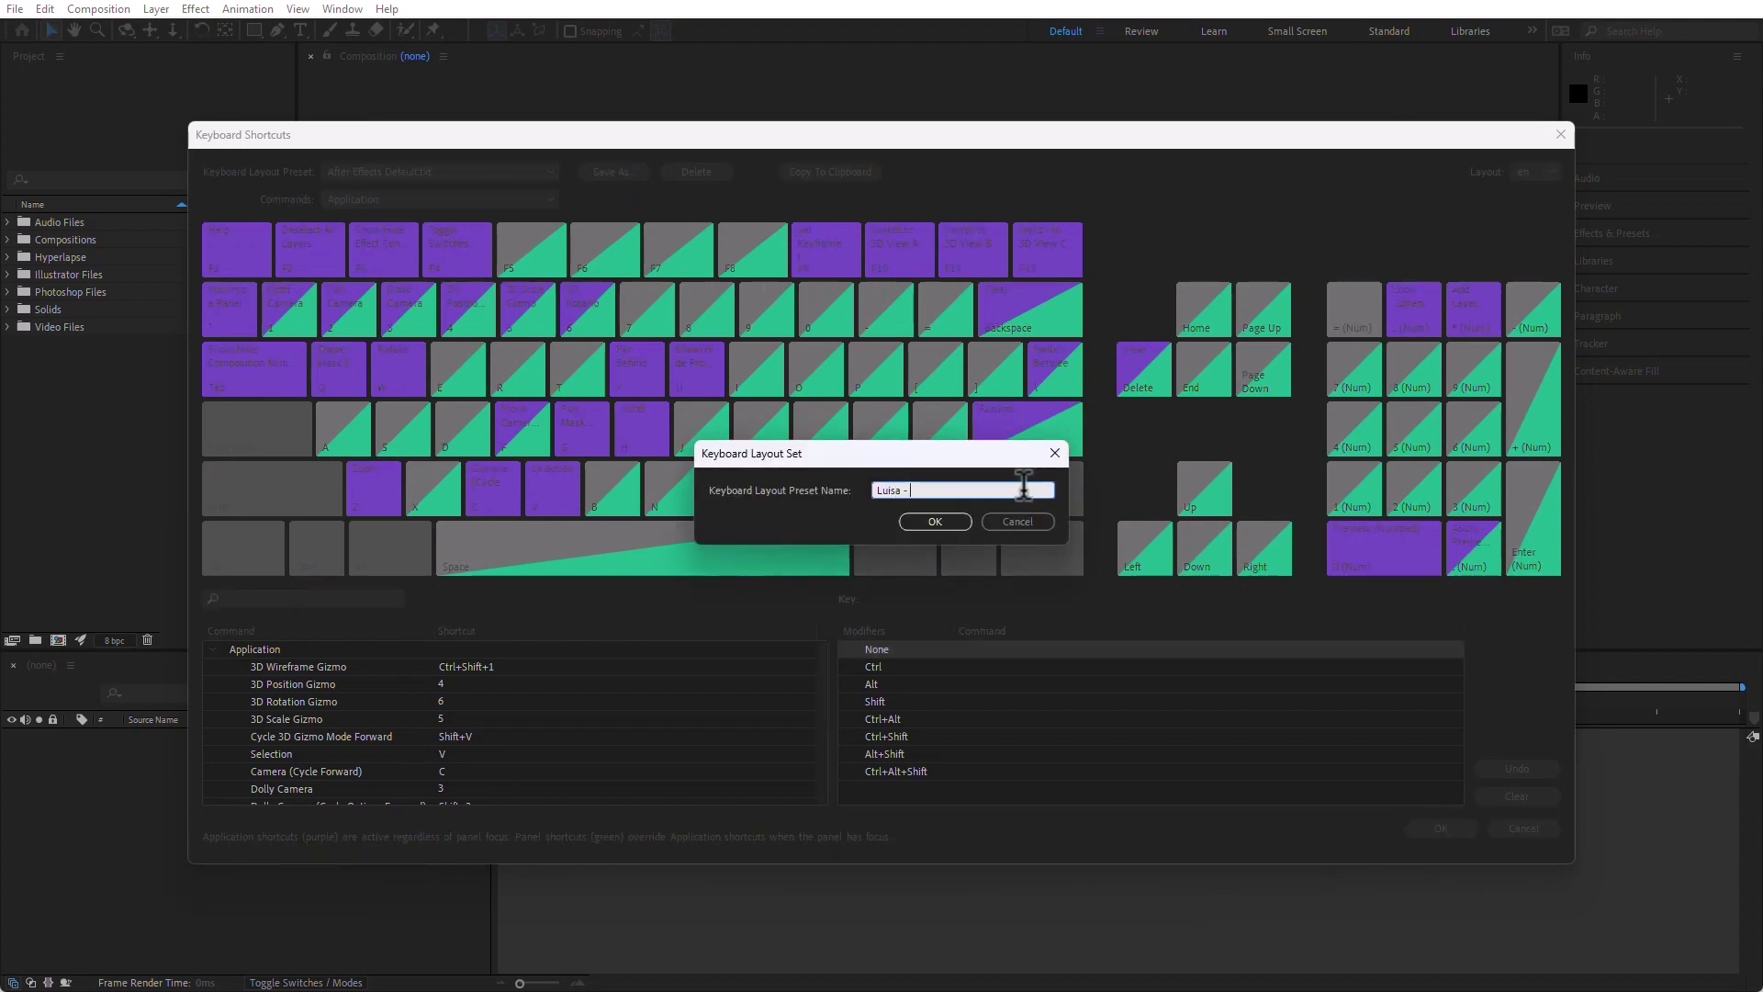
type("Custom Set")
left_click(942, 524)
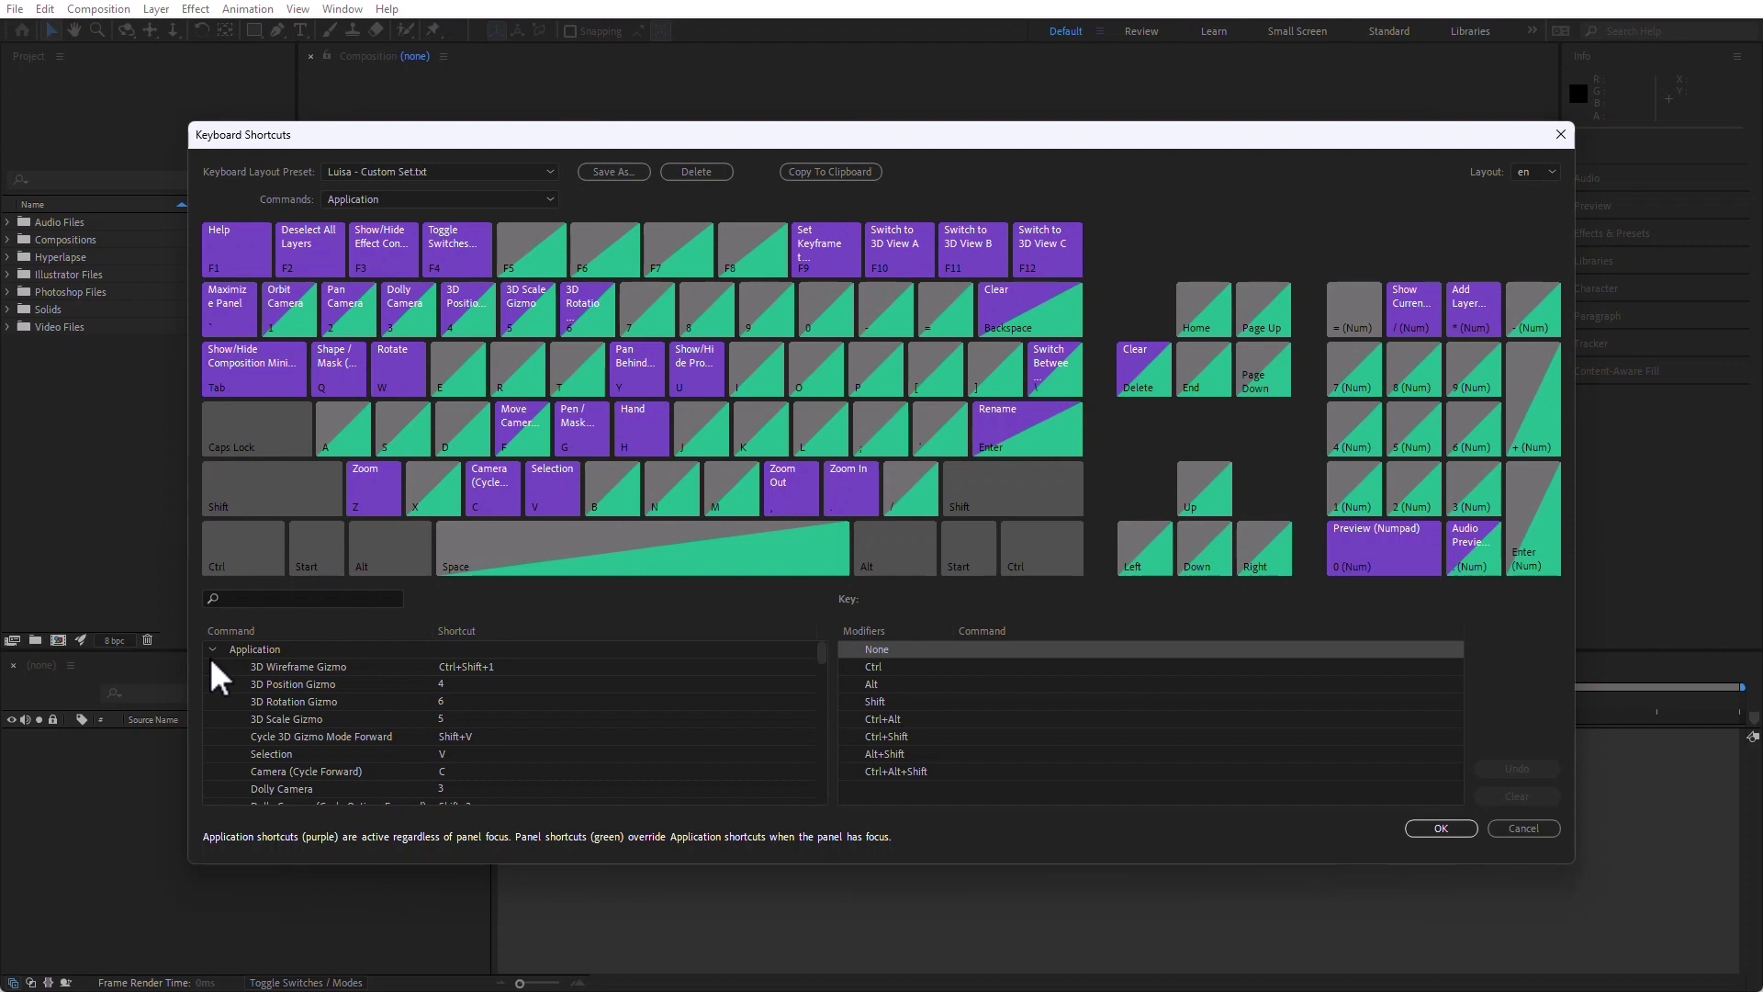
Step: Collapse the Application and Panels groups in the command list
left_click(235, 651)
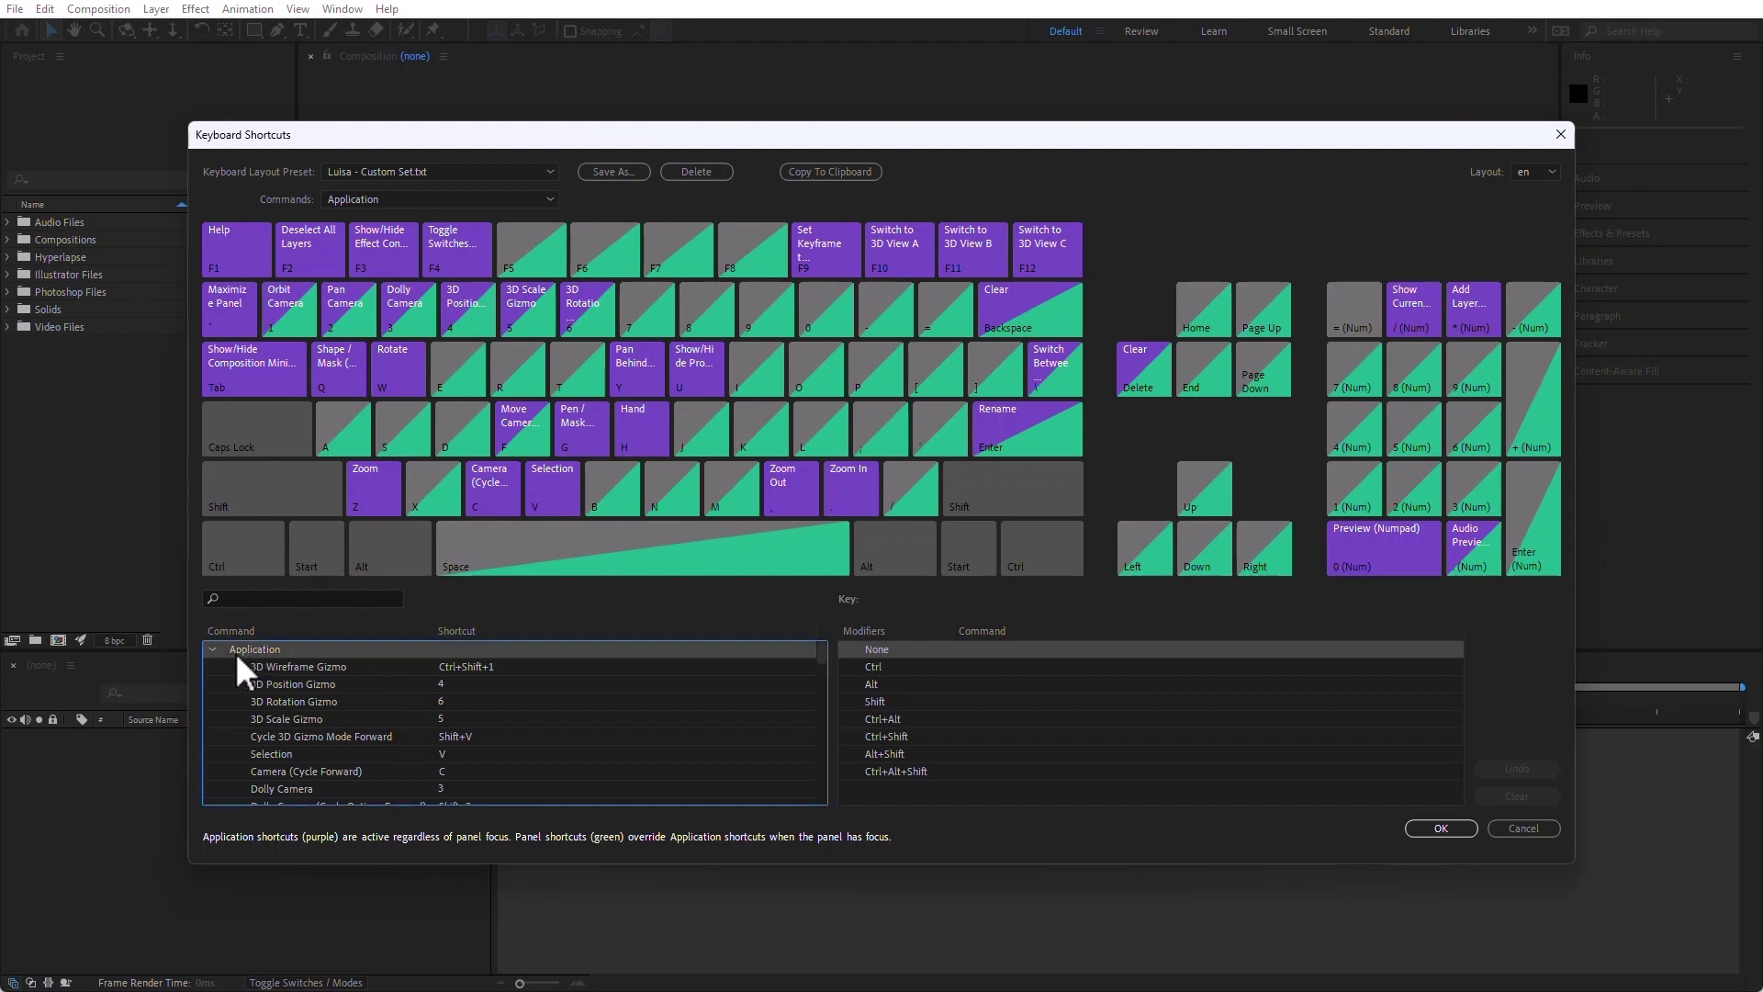
left_click(213, 650)
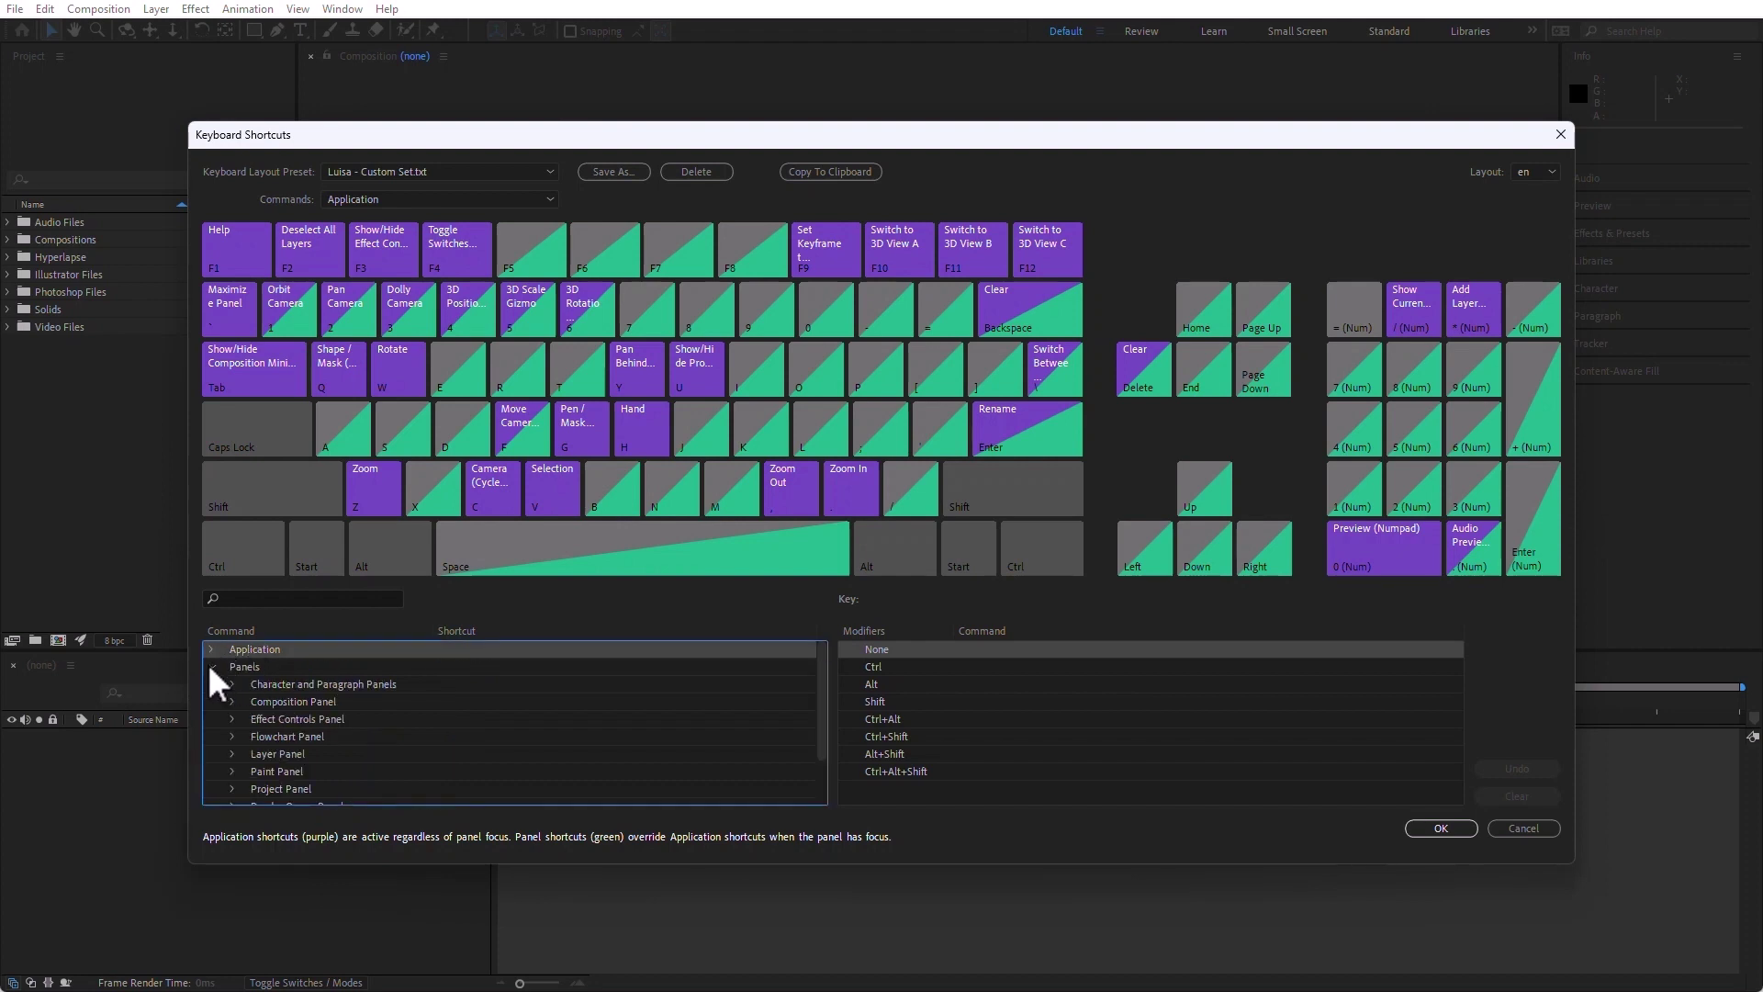
left_click(209, 664)
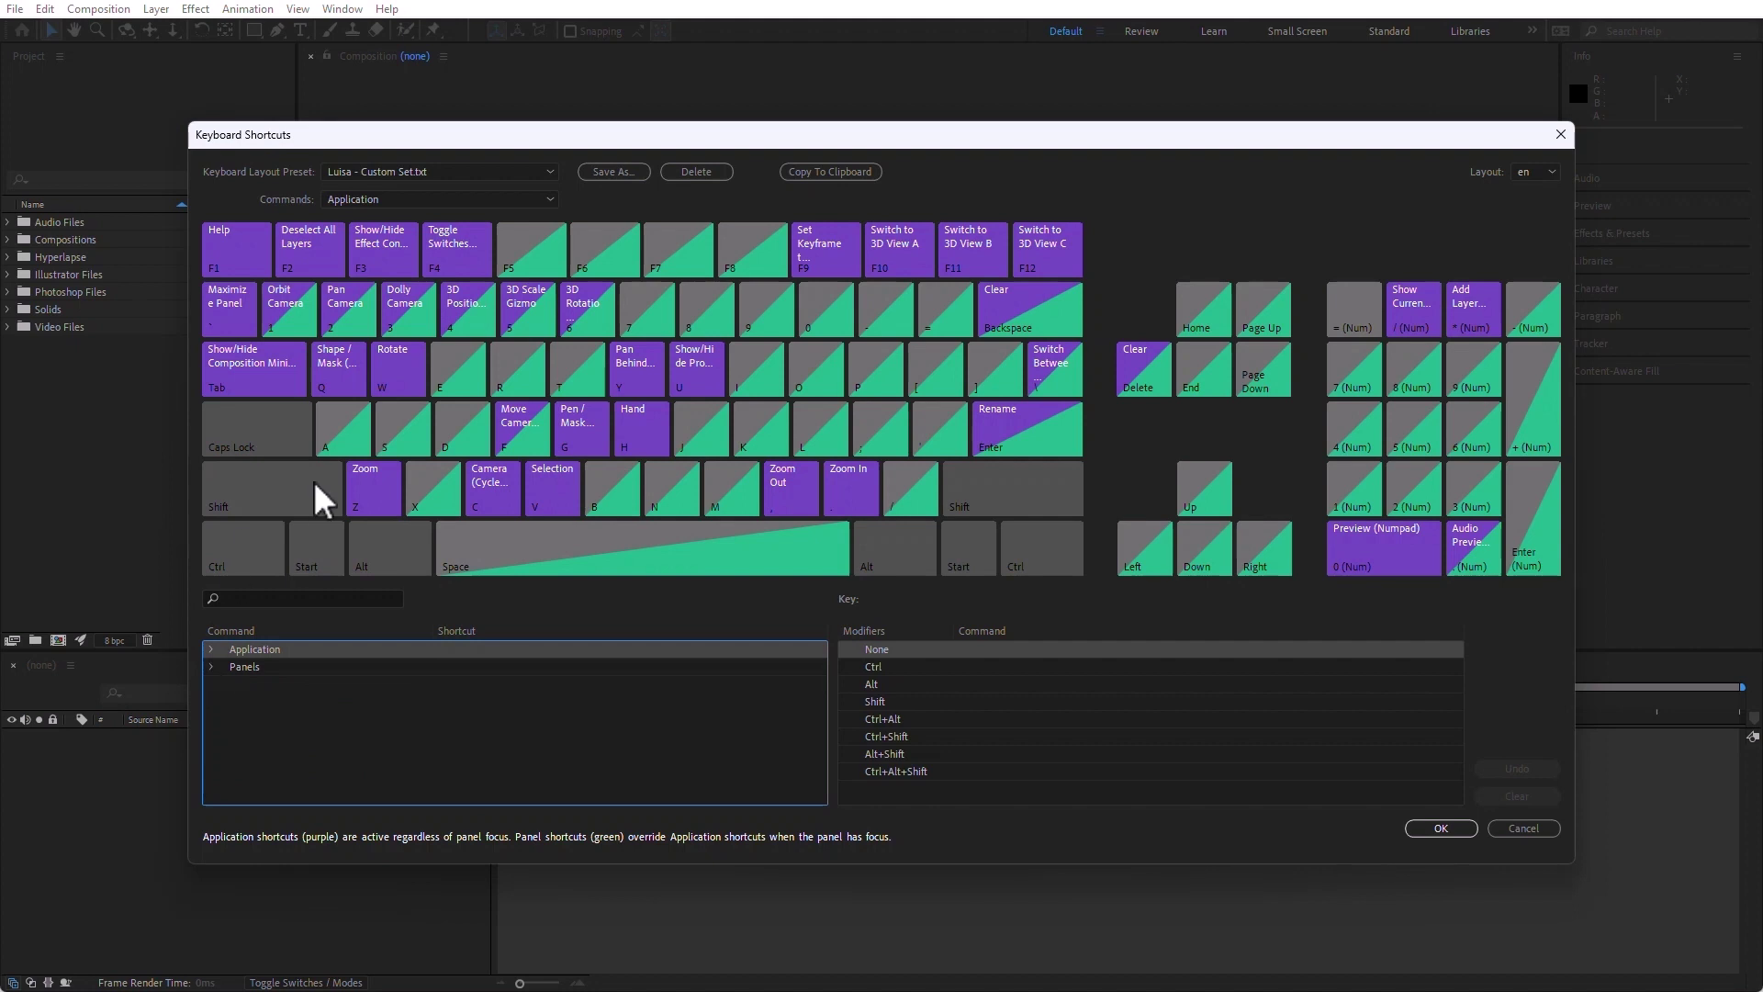
Step: Cycle the Commands set through Character and Paragraph, Project and Timeline Panels, ending on Application
left_click(458, 199)
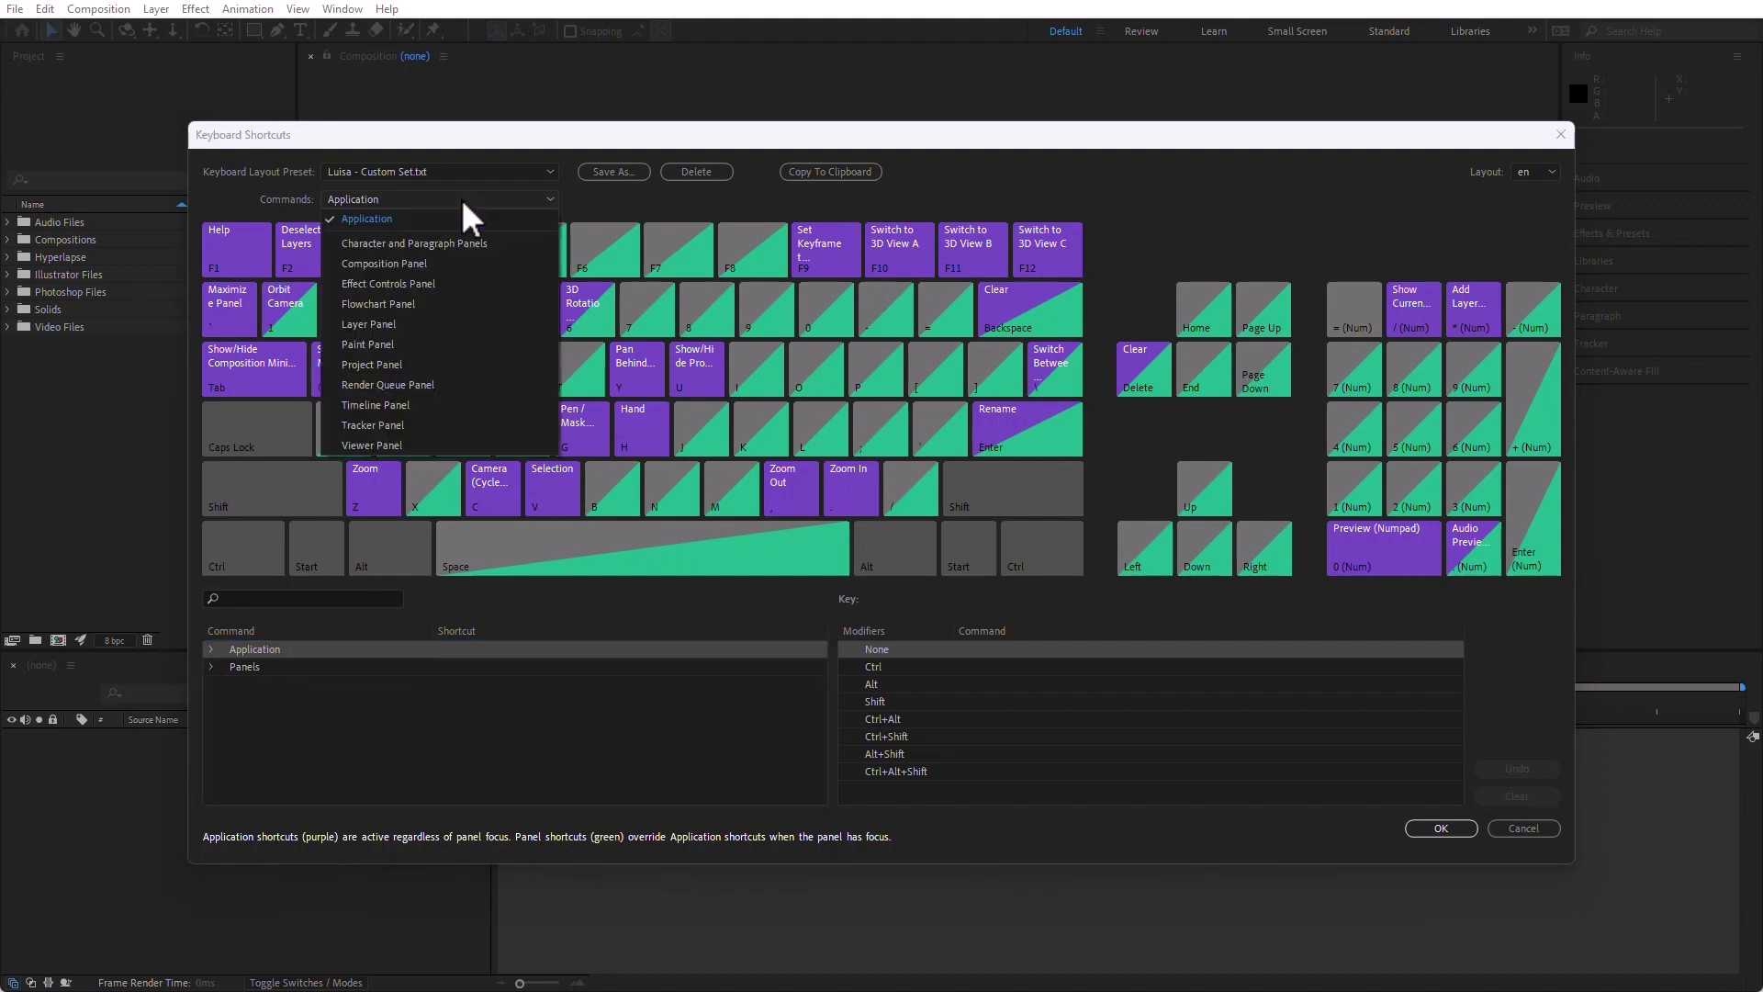
left_click(509, 244)
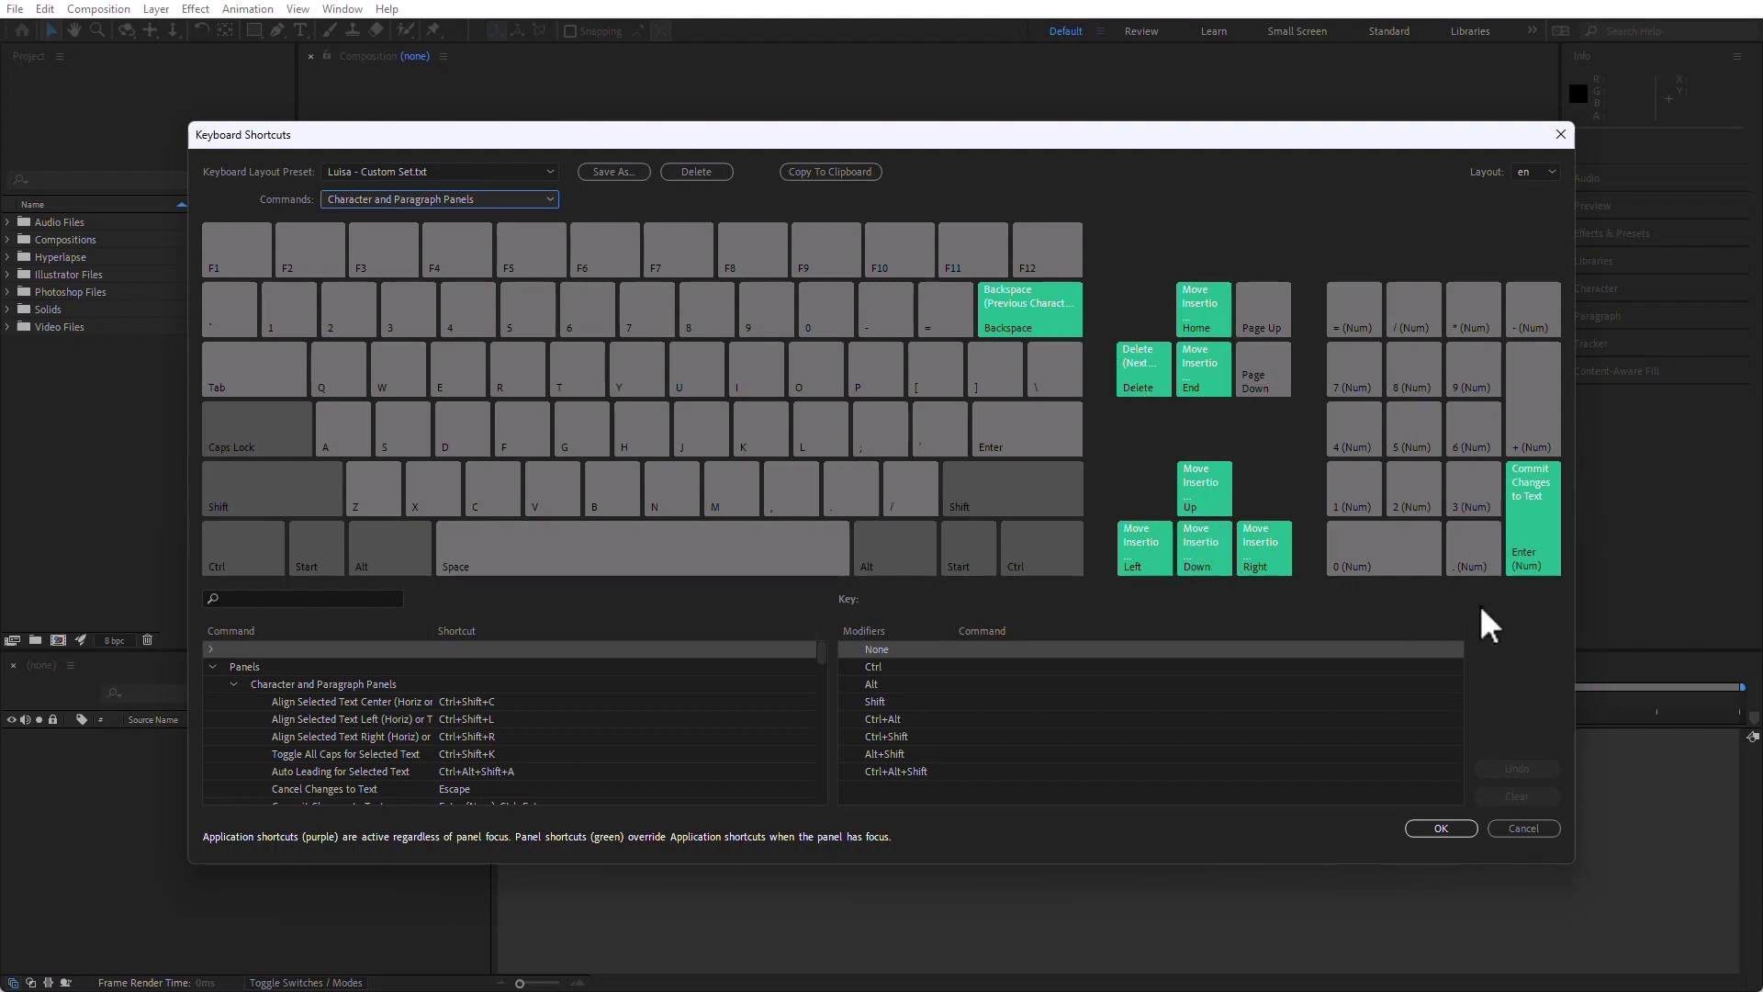
left_click(510, 195)
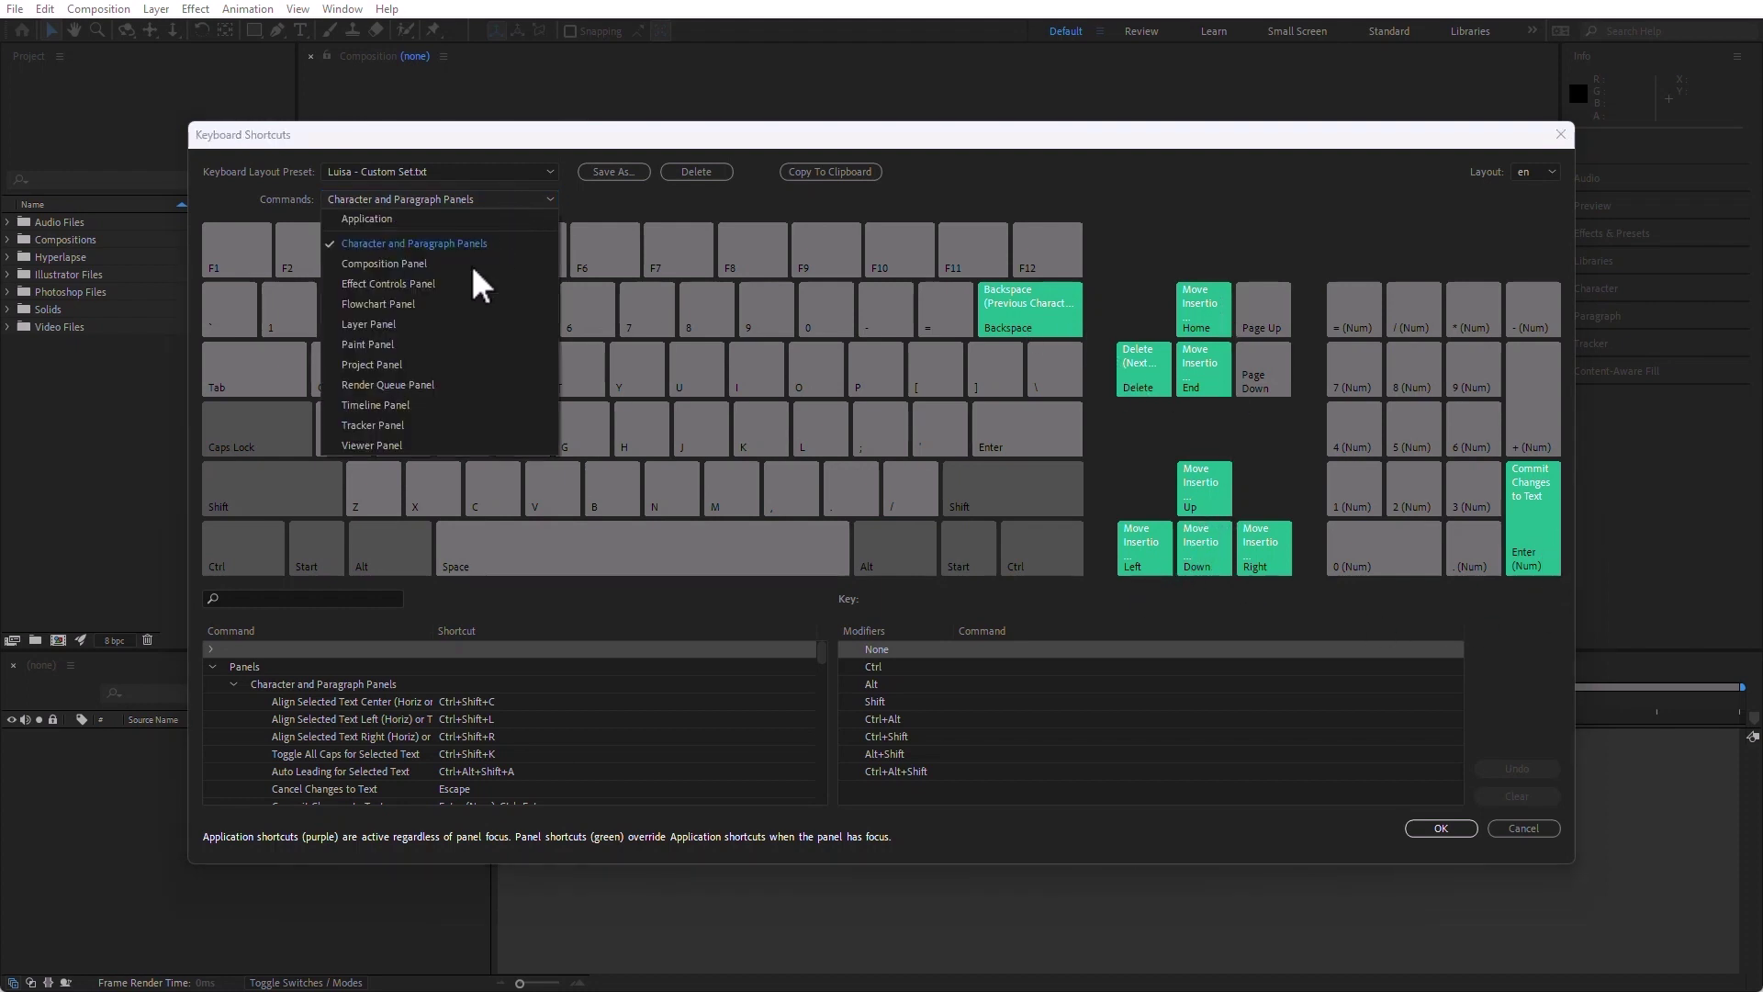
left_click(419, 369)
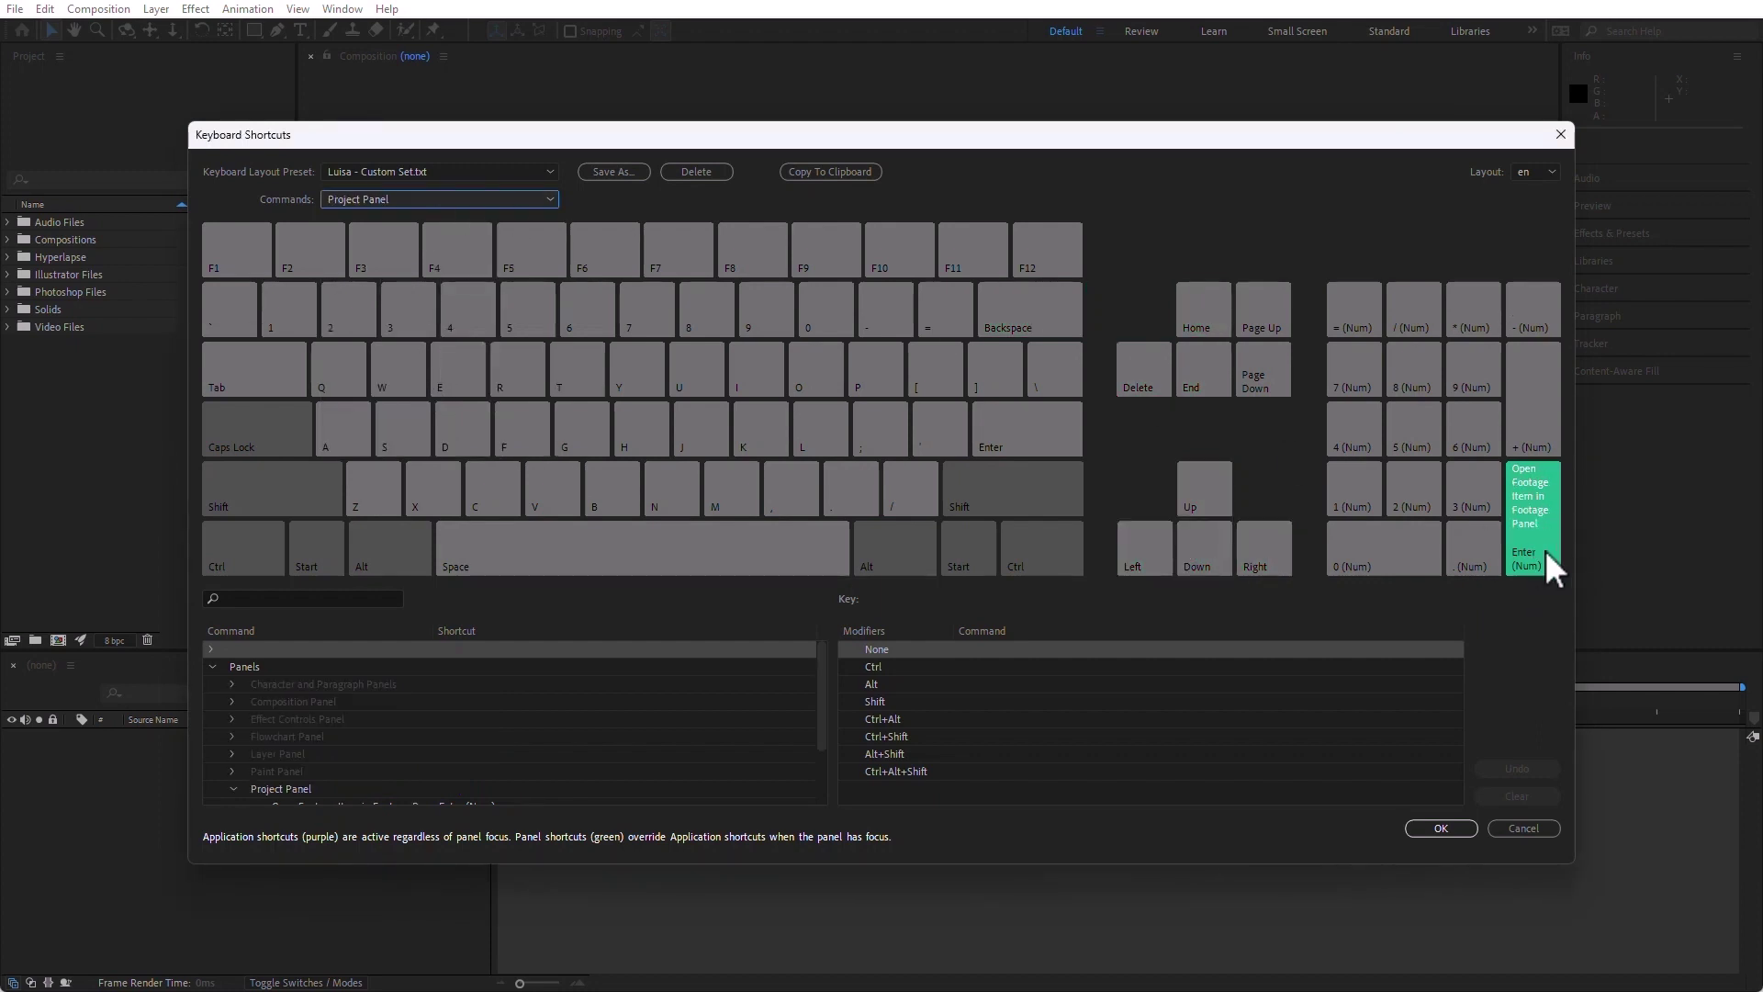
left_click(517, 196)
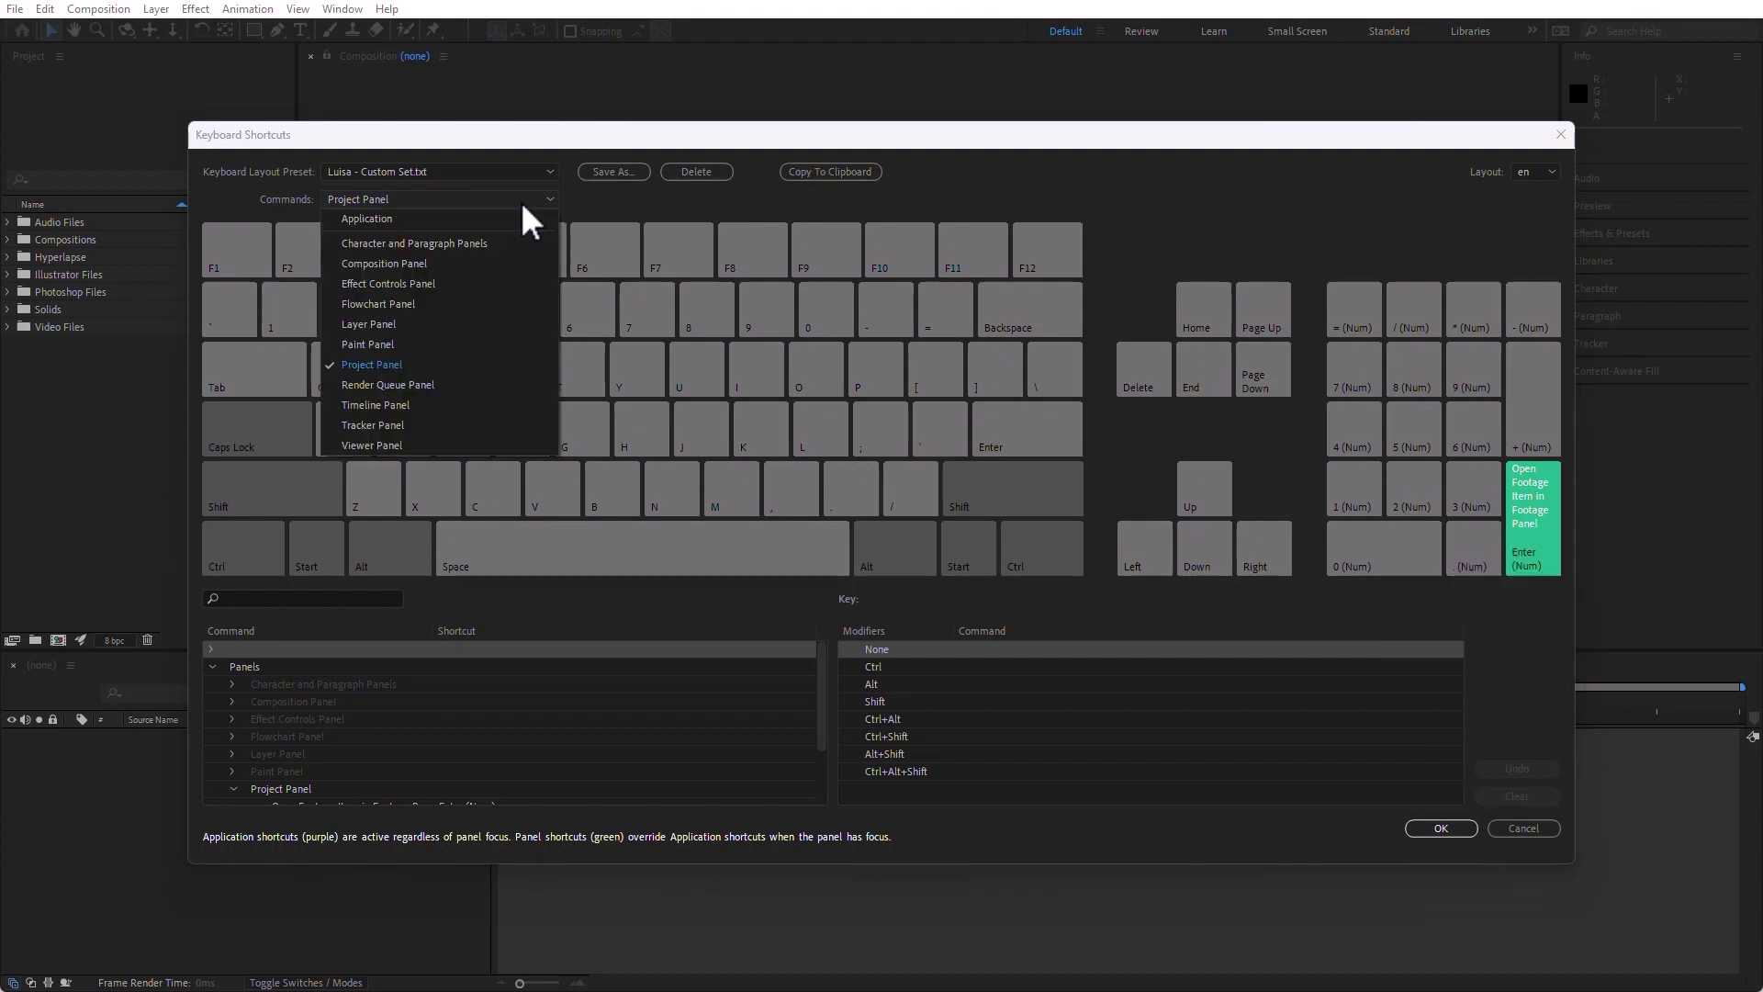
left_click(406, 406)
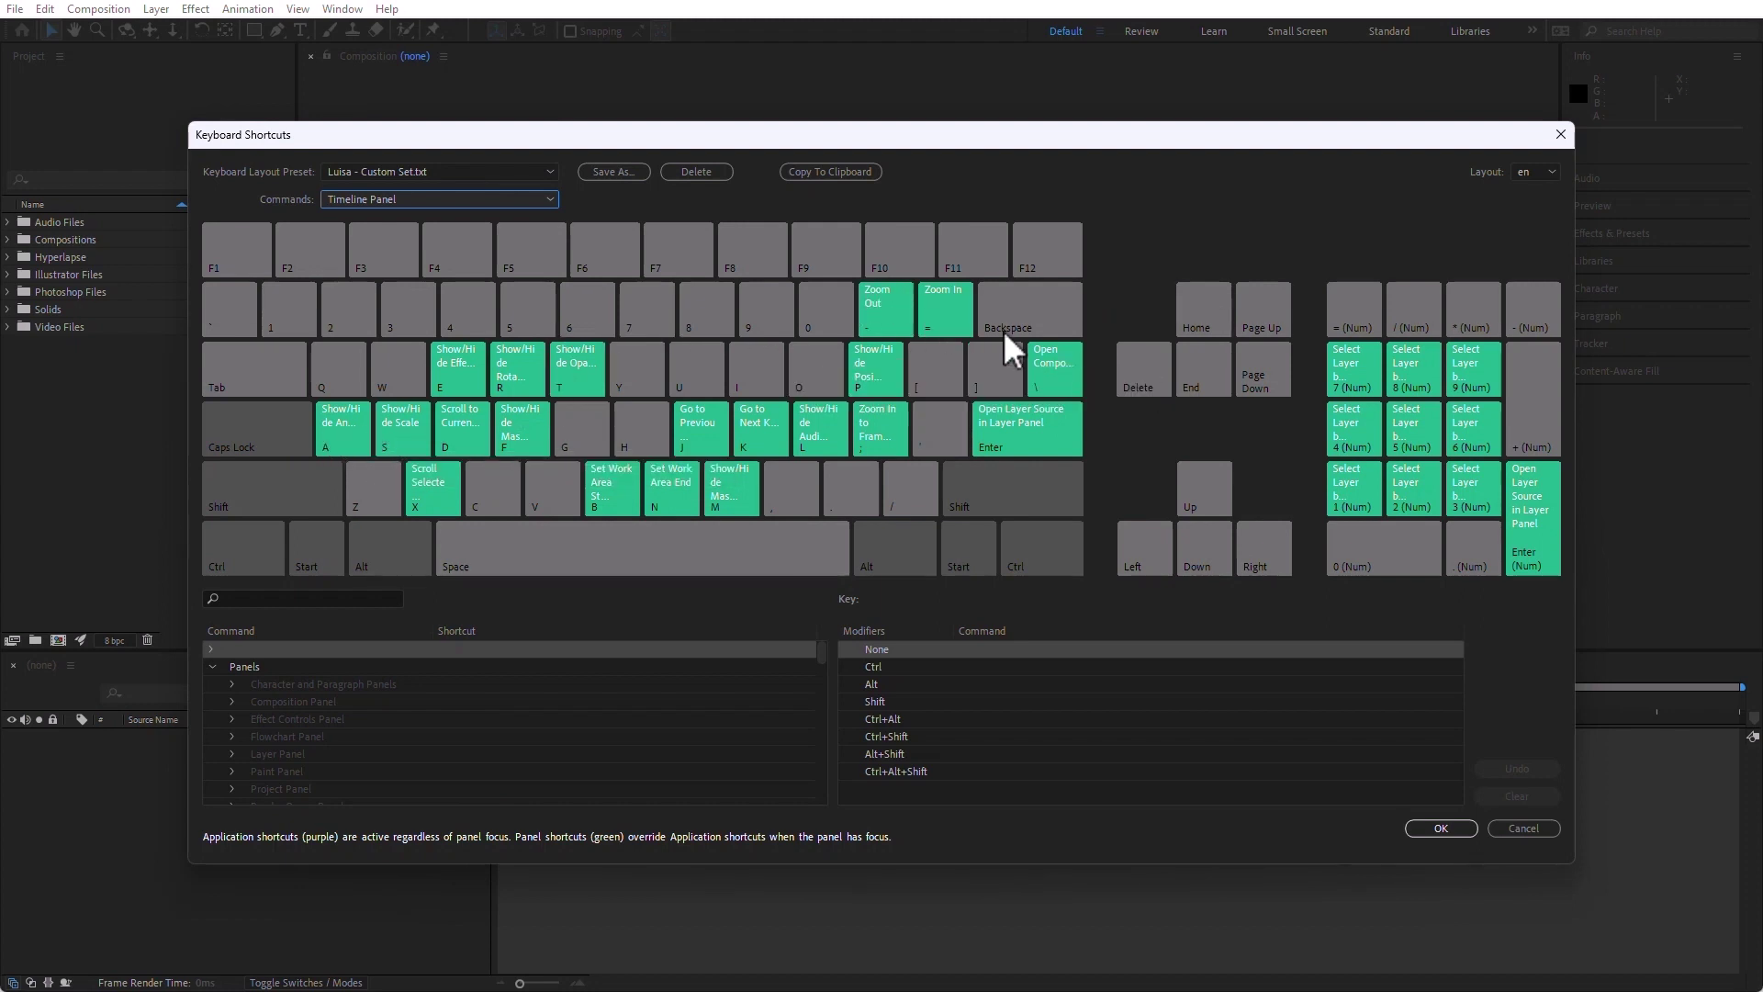
left_click(496, 199)
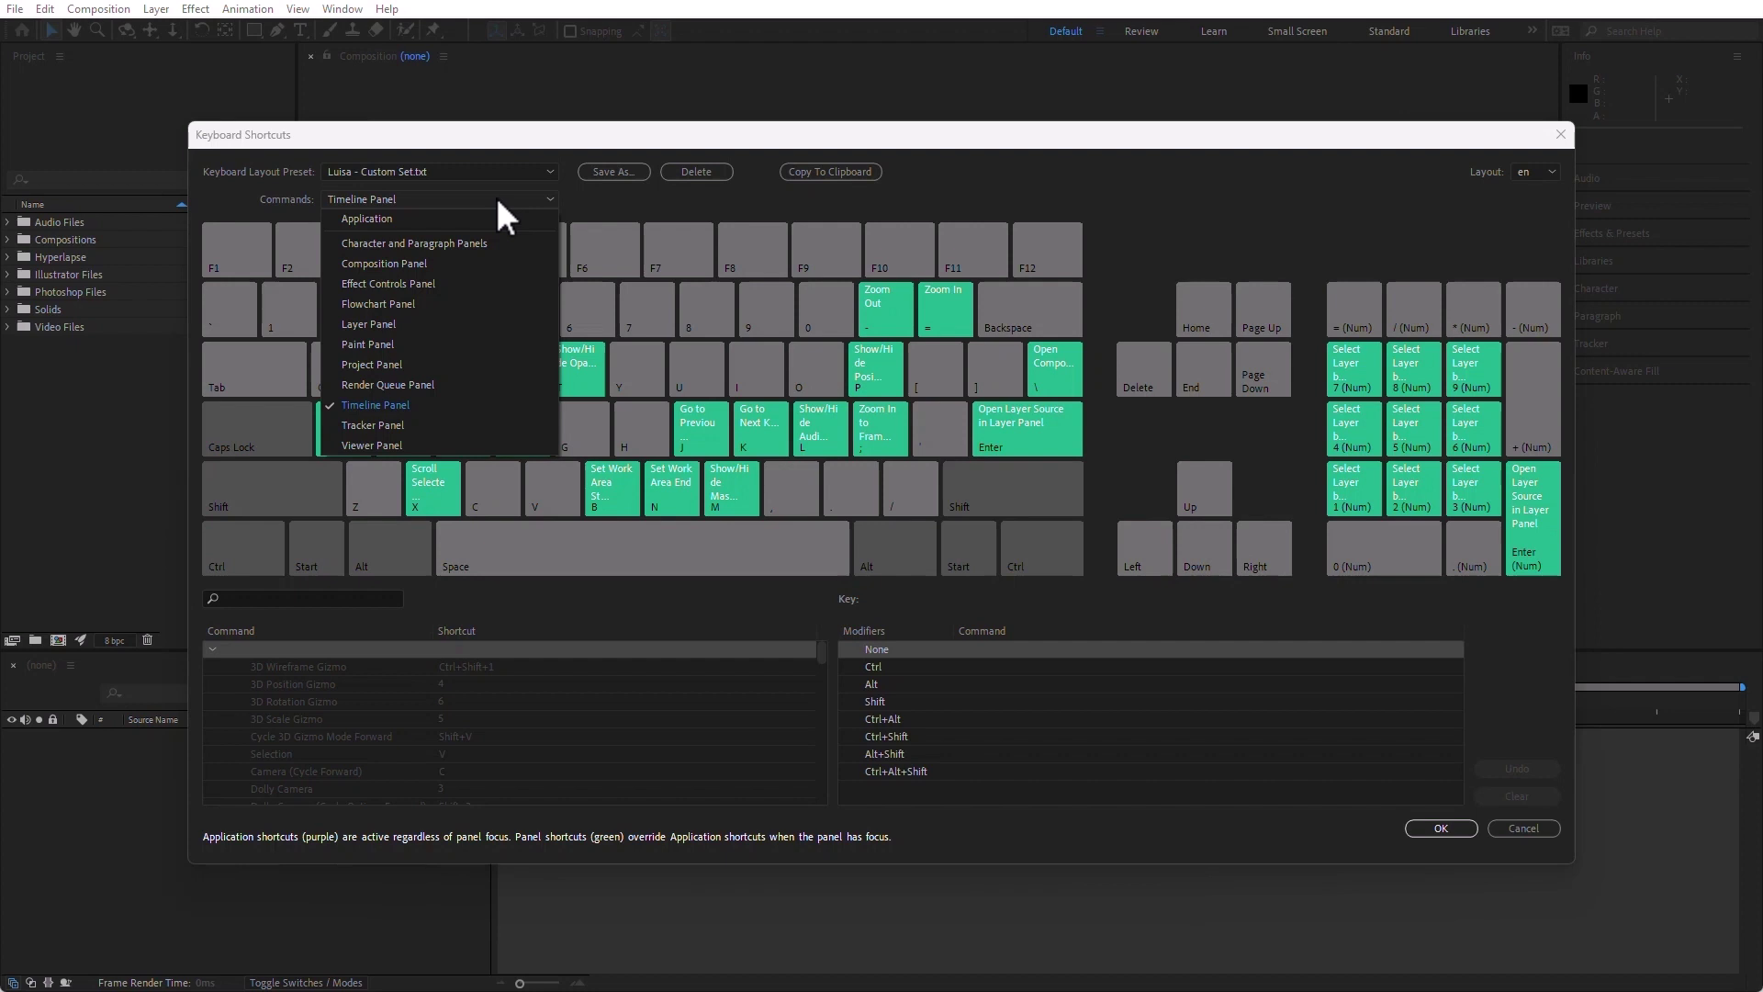
left_click(489, 218)
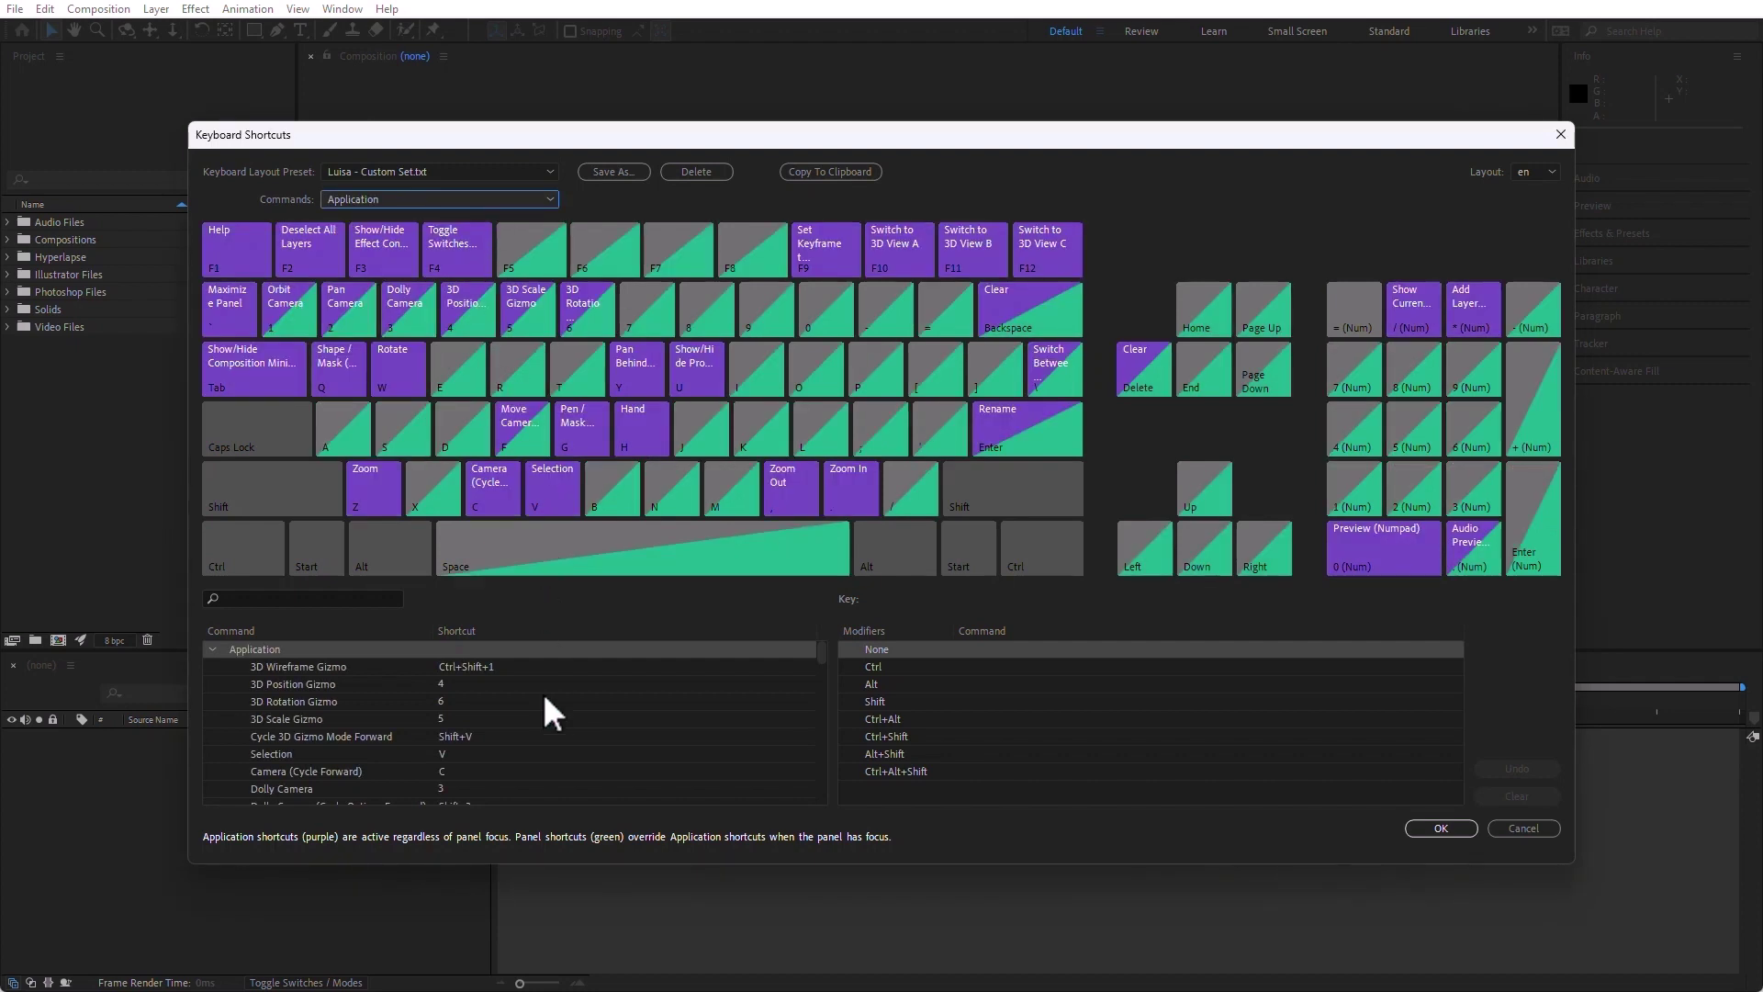
Step: Expand File > New in the command list and select New Project's Ctrl+Alt+N shortcut
scroll(543, 698, "down", 10)
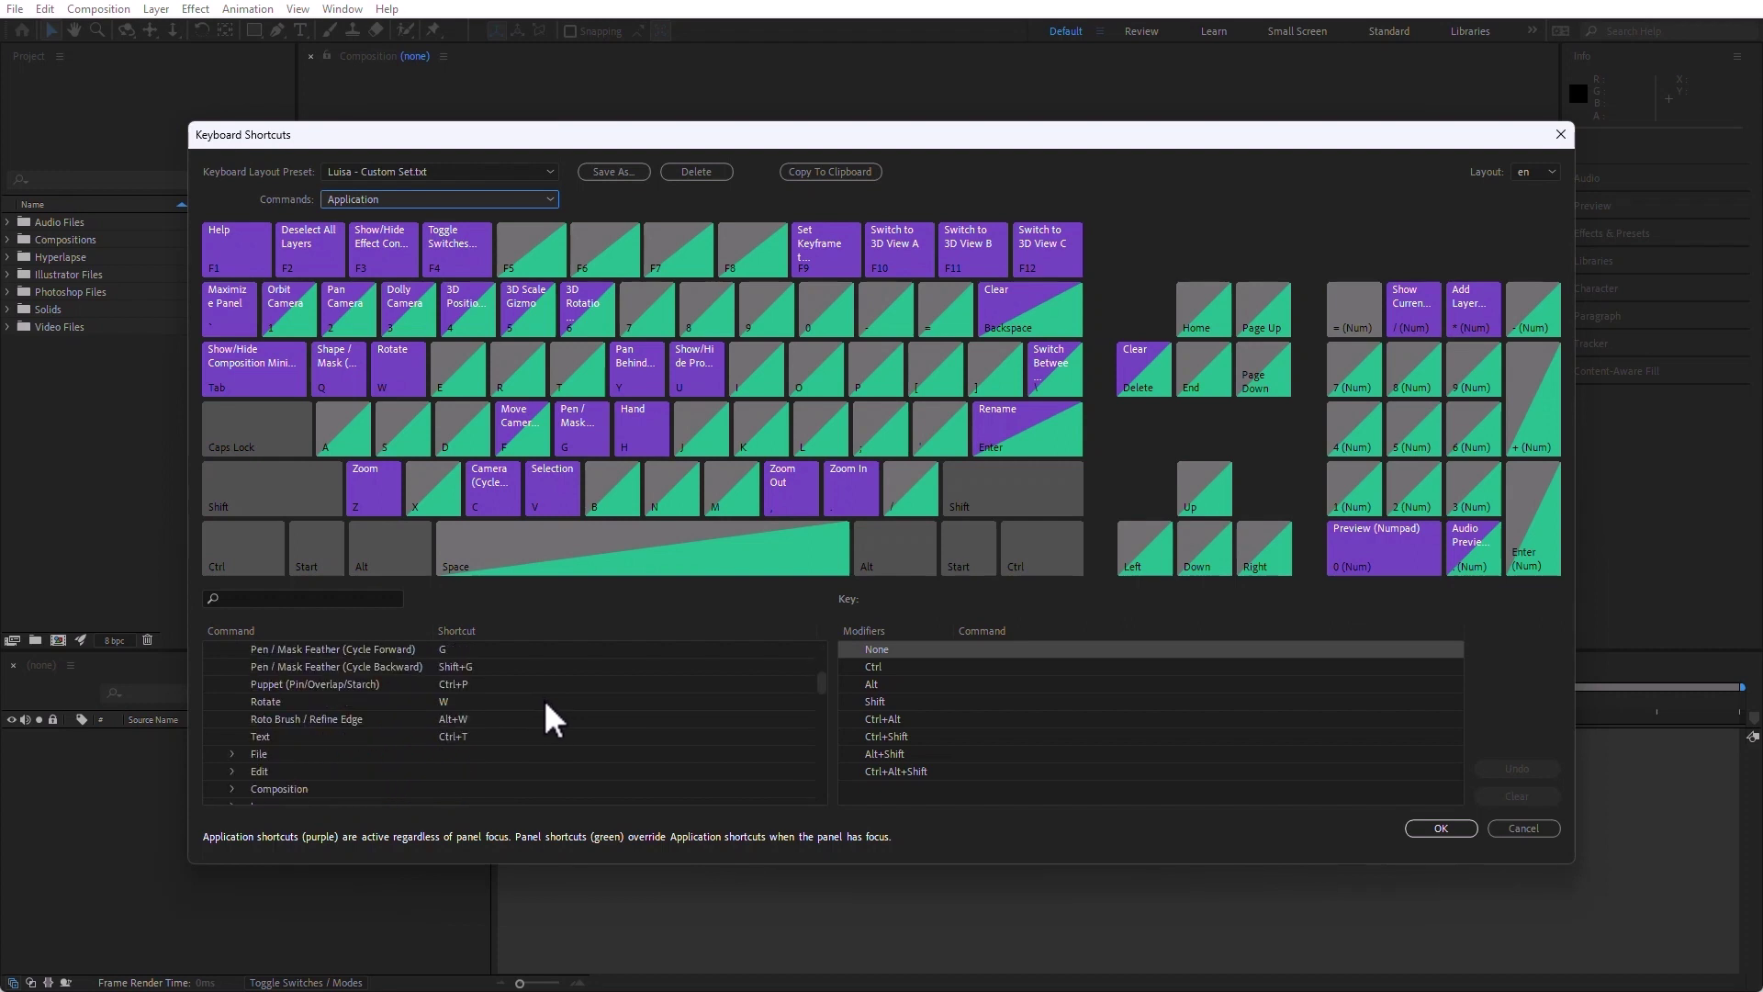
scroll(545, 701, "down", 3)
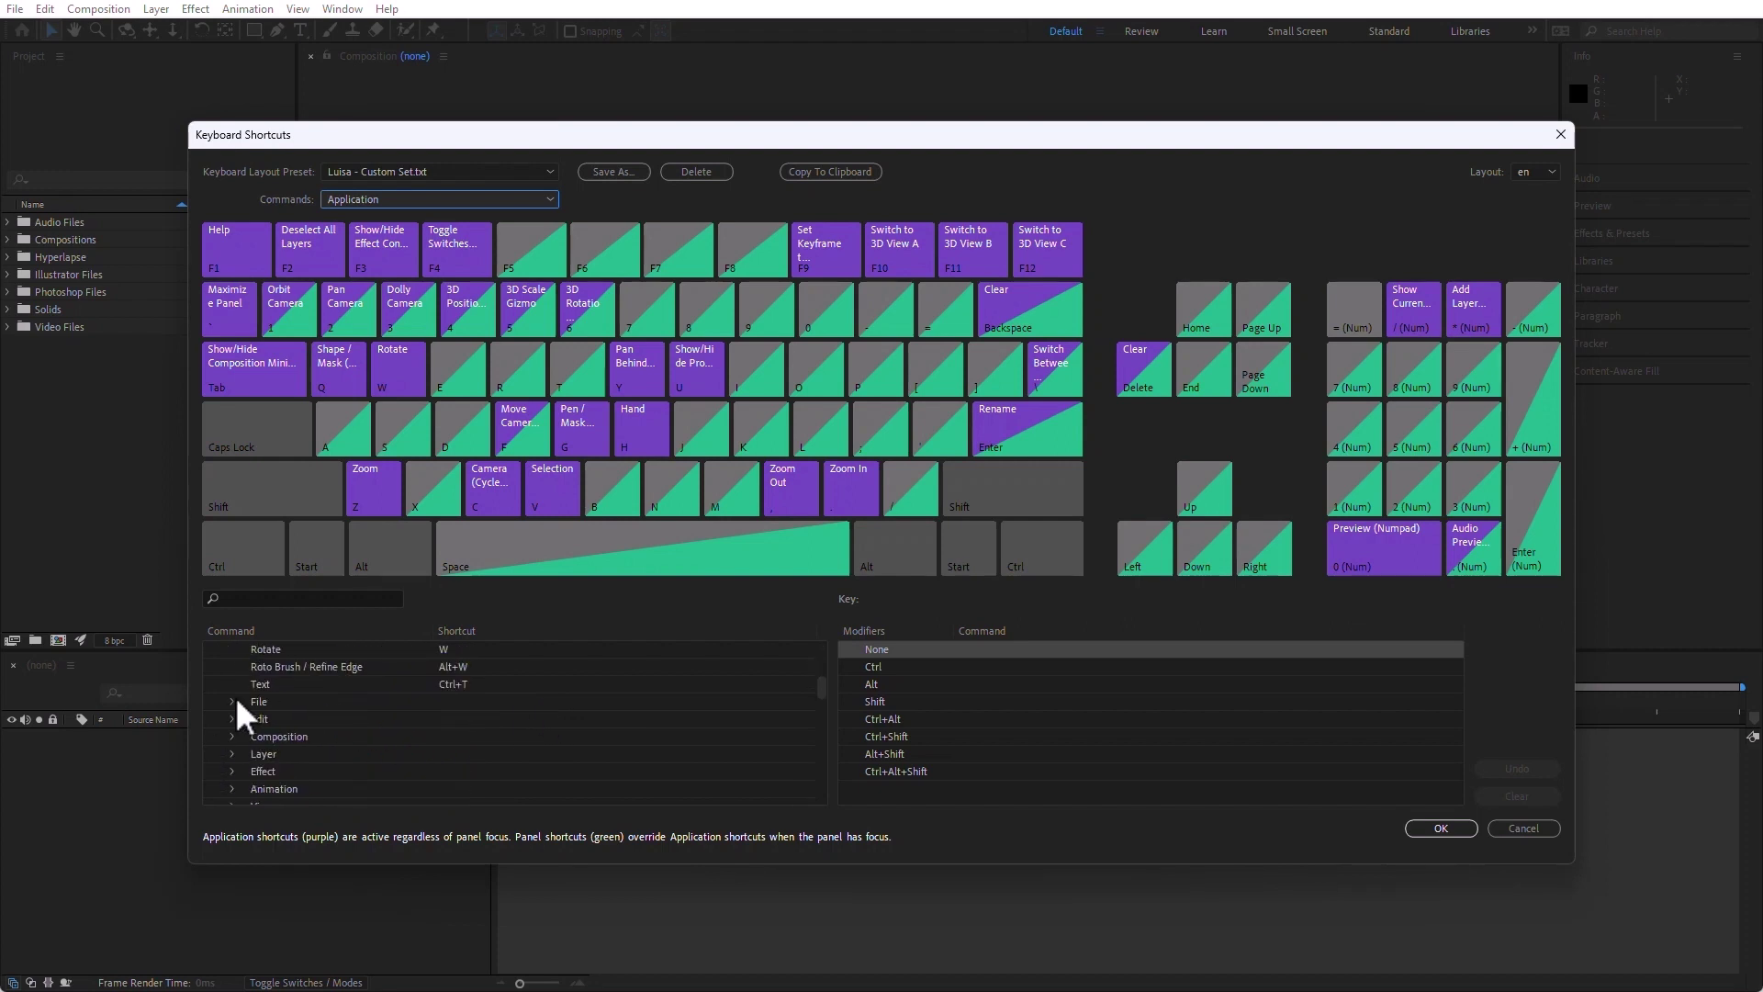
left_click(232, 702)
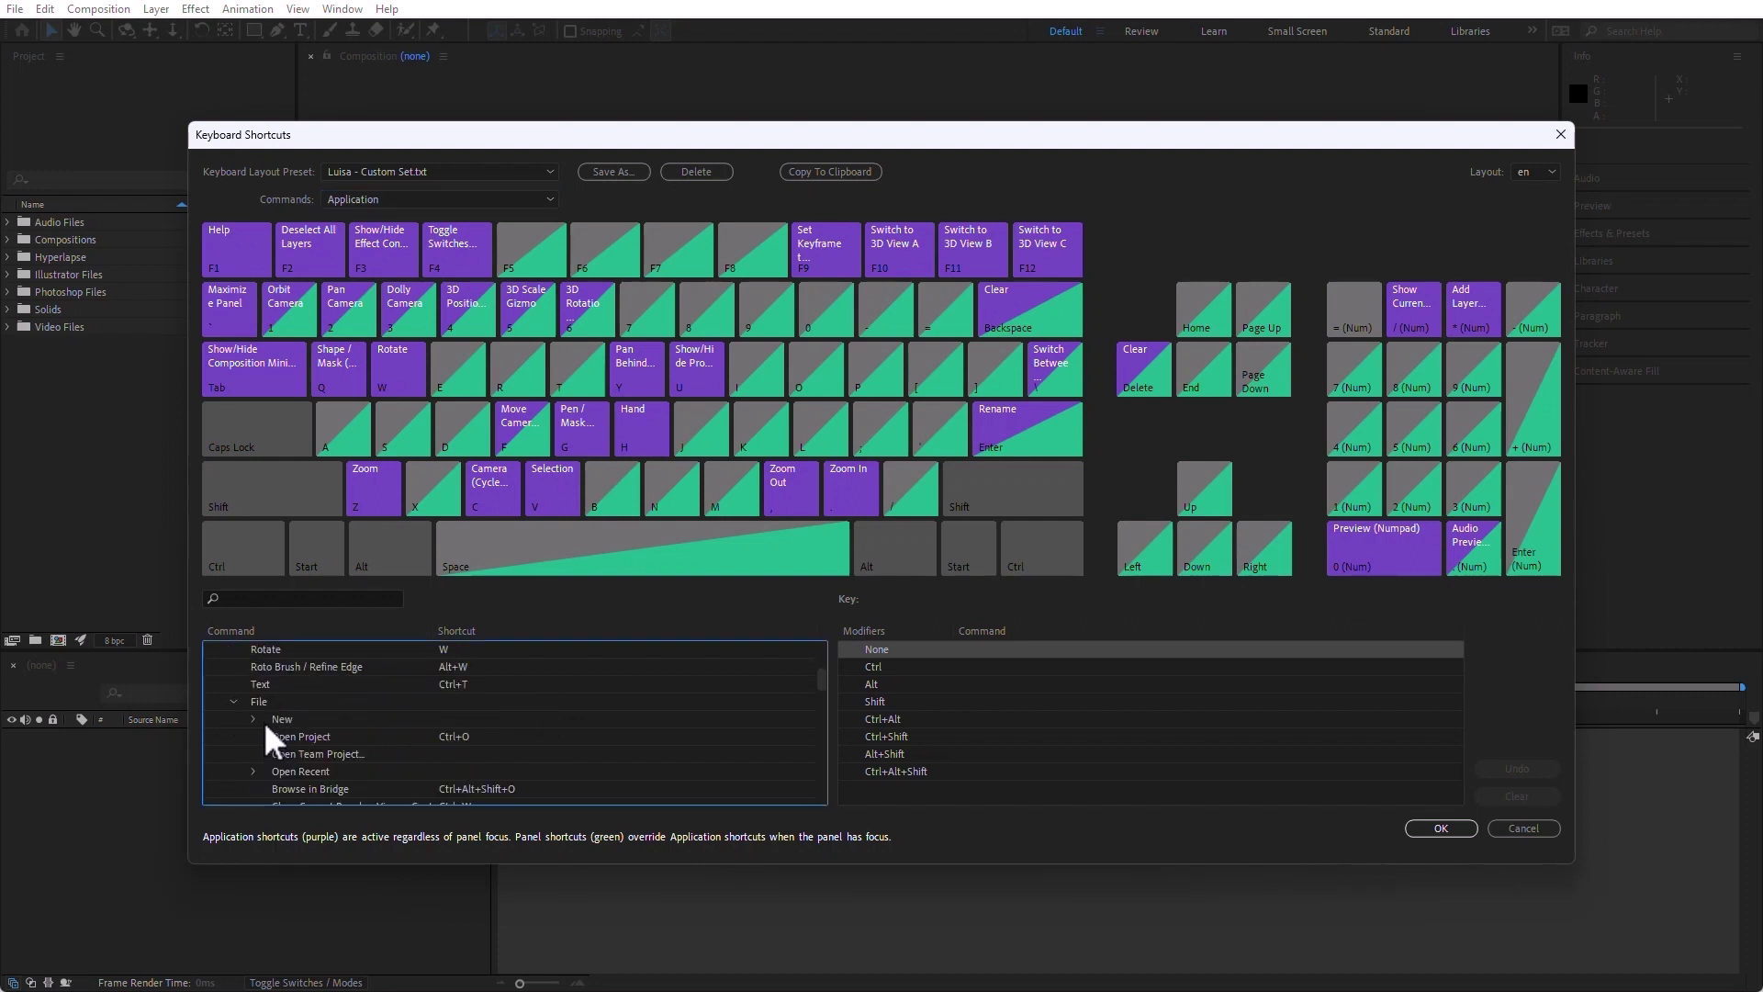
left_click(254, 717)
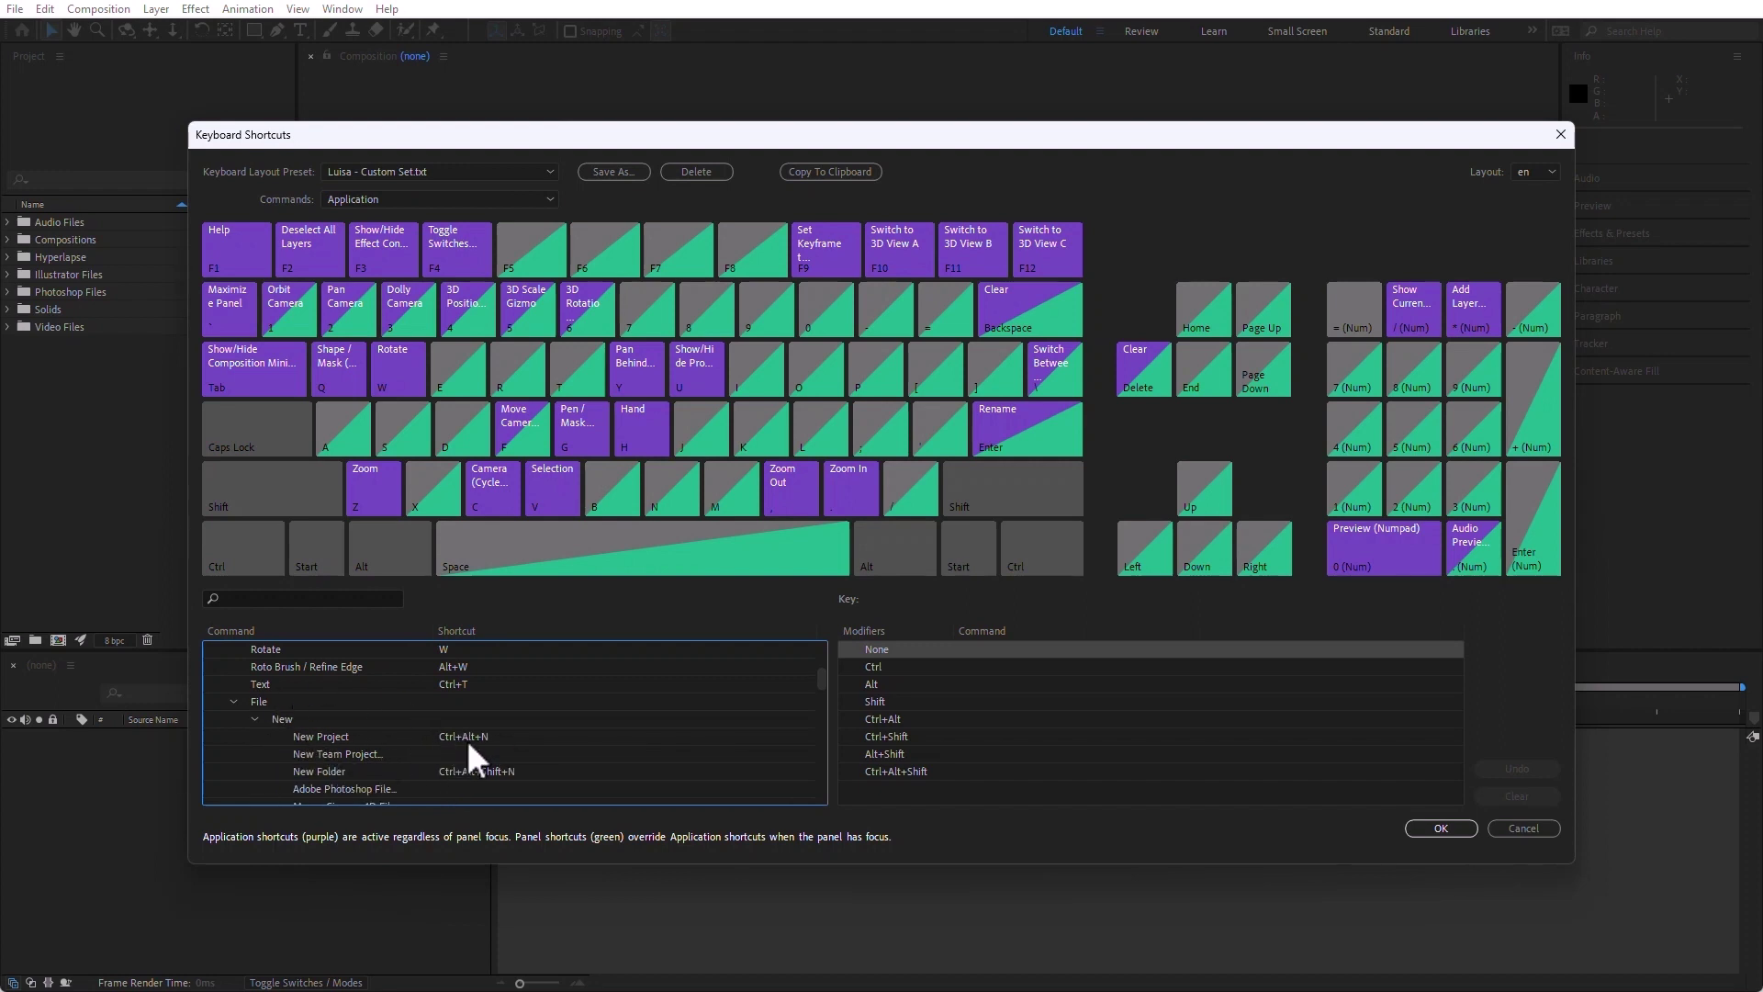
scroll(509, 758, "down", 1)
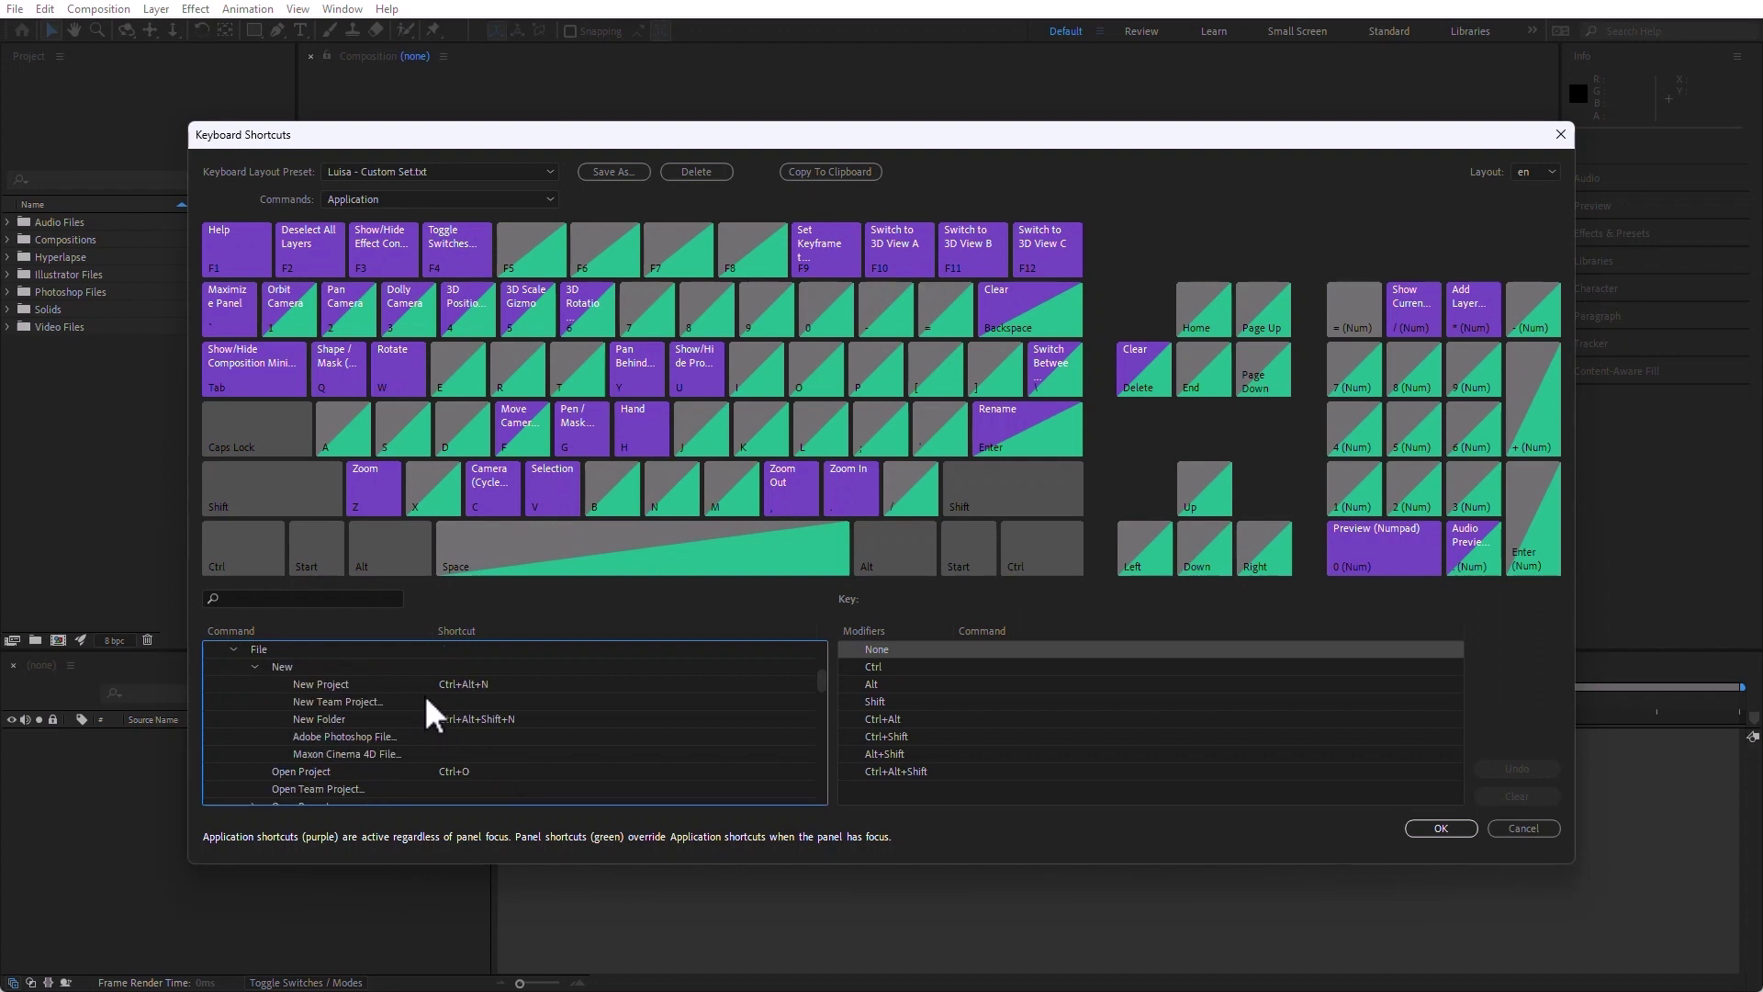
left_click(496, 686)
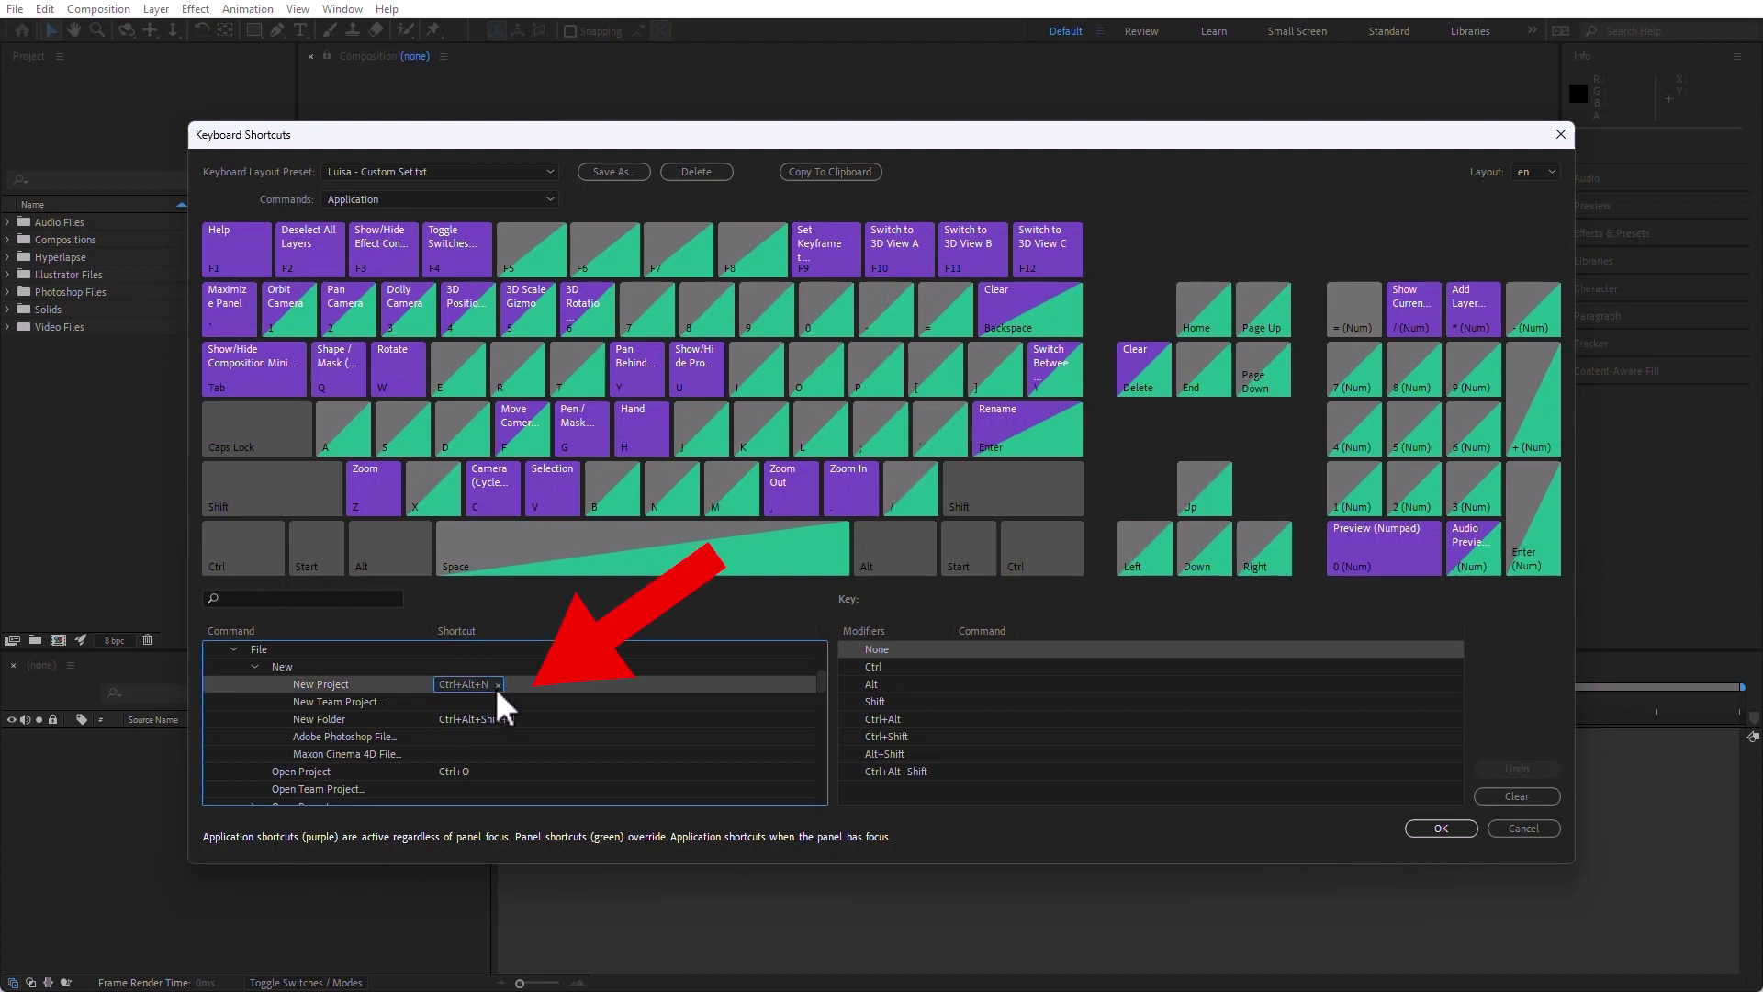
Step: Replace New Project's Ctrl+Alt+N with Ctrl+Alt+Shift+N, then copy all shortcuts as text
left_click(498, 684)
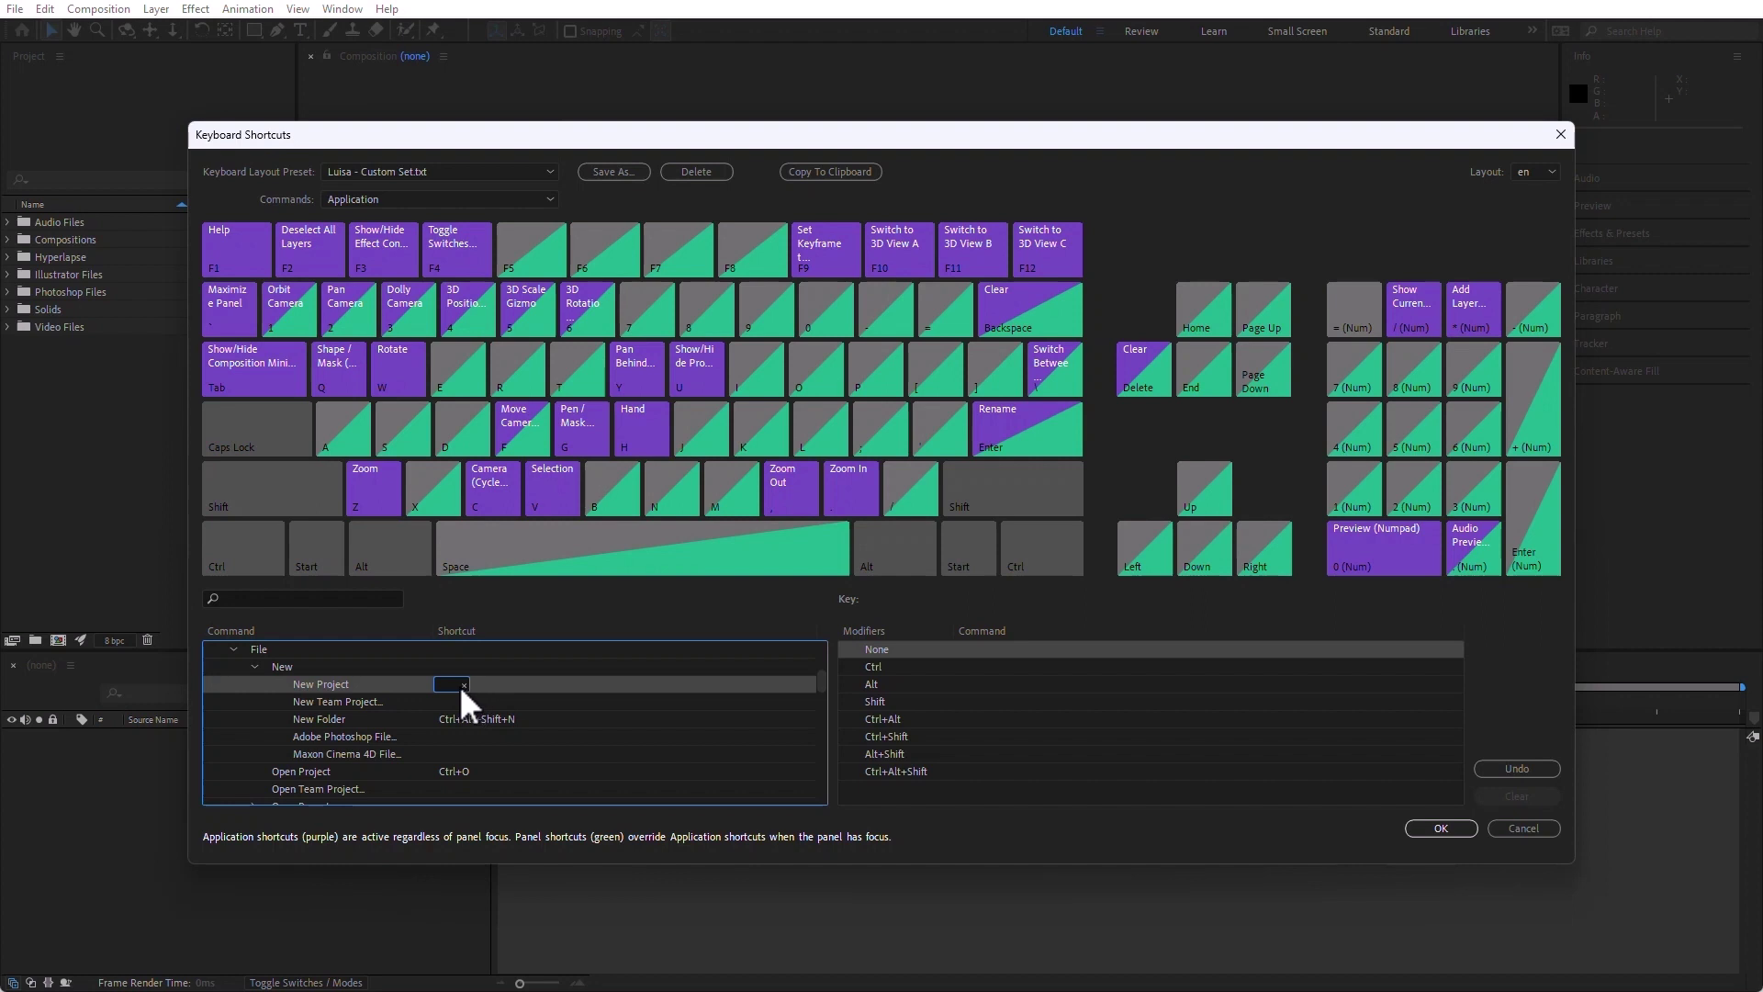
key("ctrl+alt+shift")
key("ctrl+alt+shift+n")
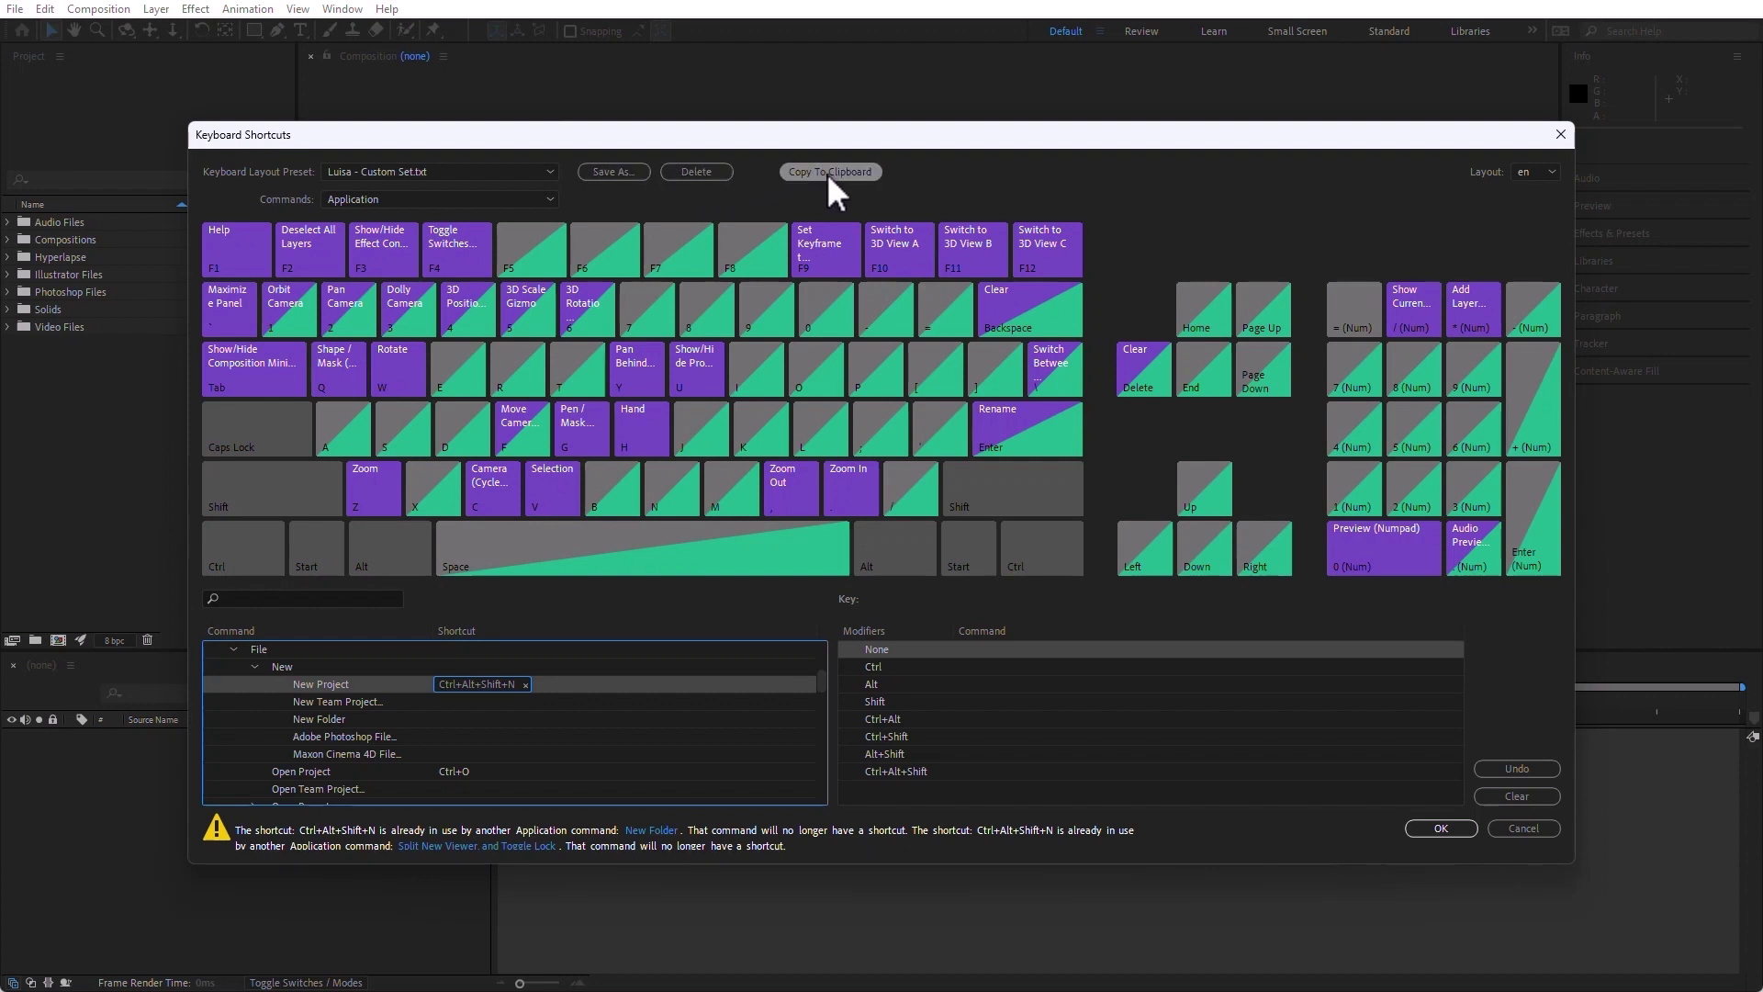
left_click(832, 173)
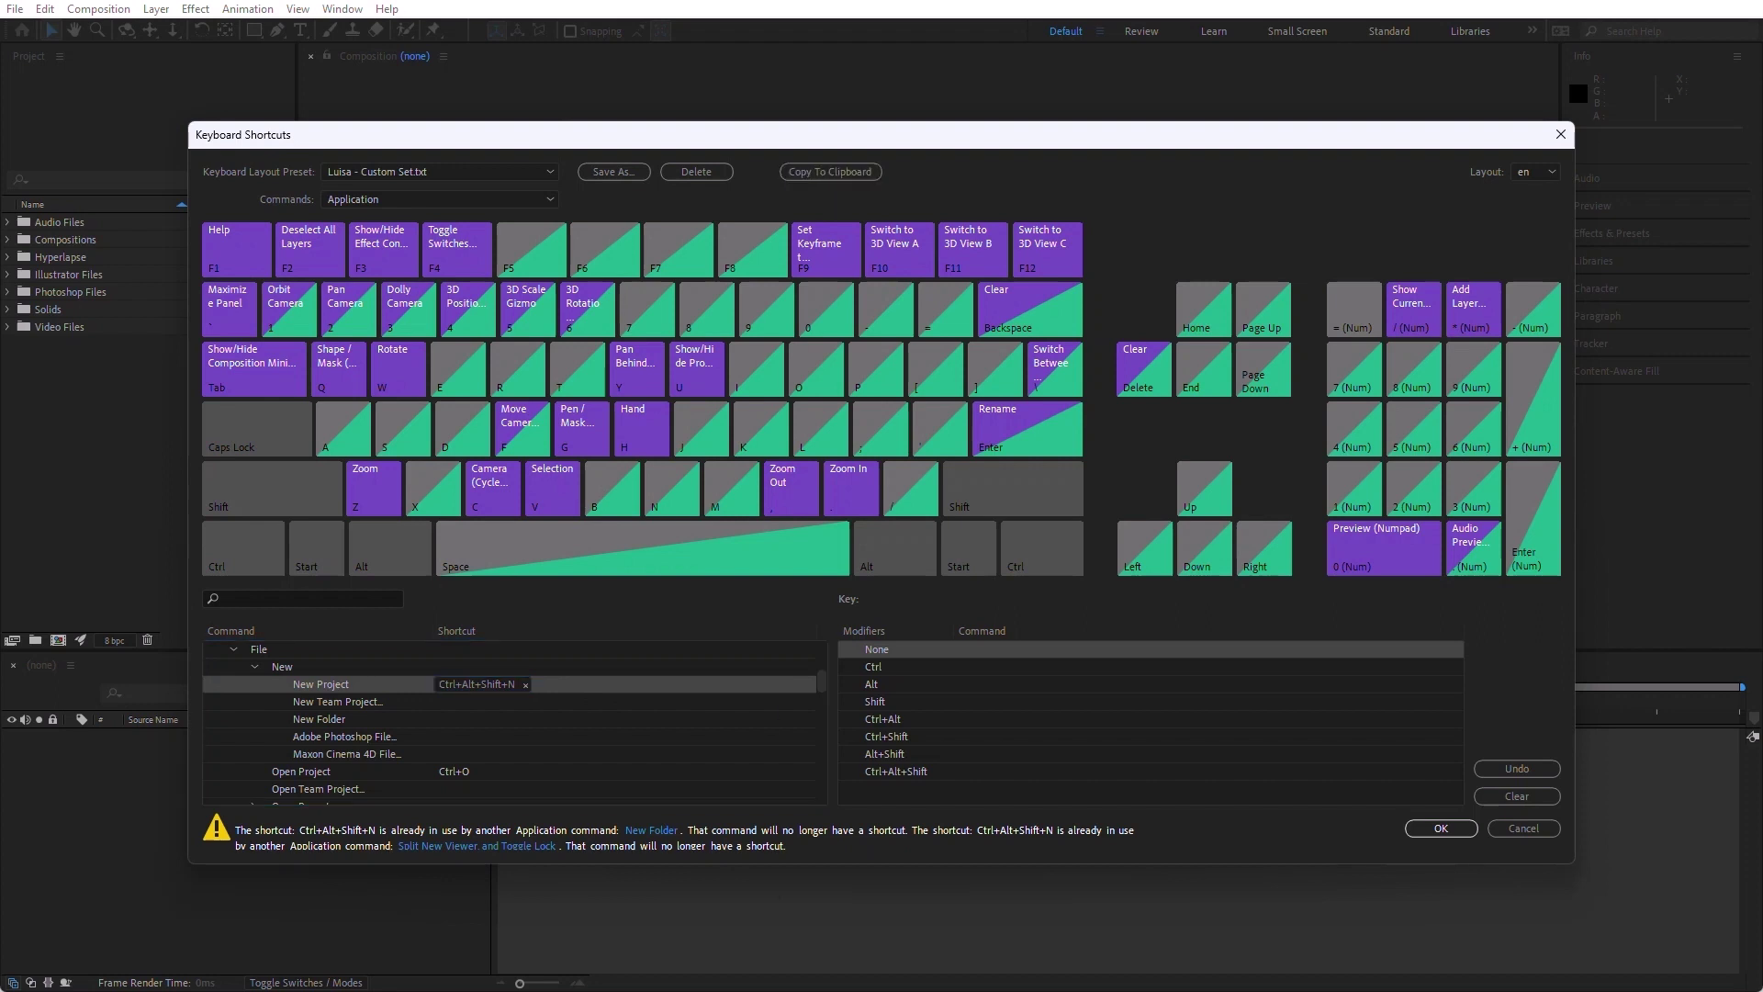
Step: Paste the copied After Effects shortcut list into a blank Notepad document and widen the window
key("alt+Tab")
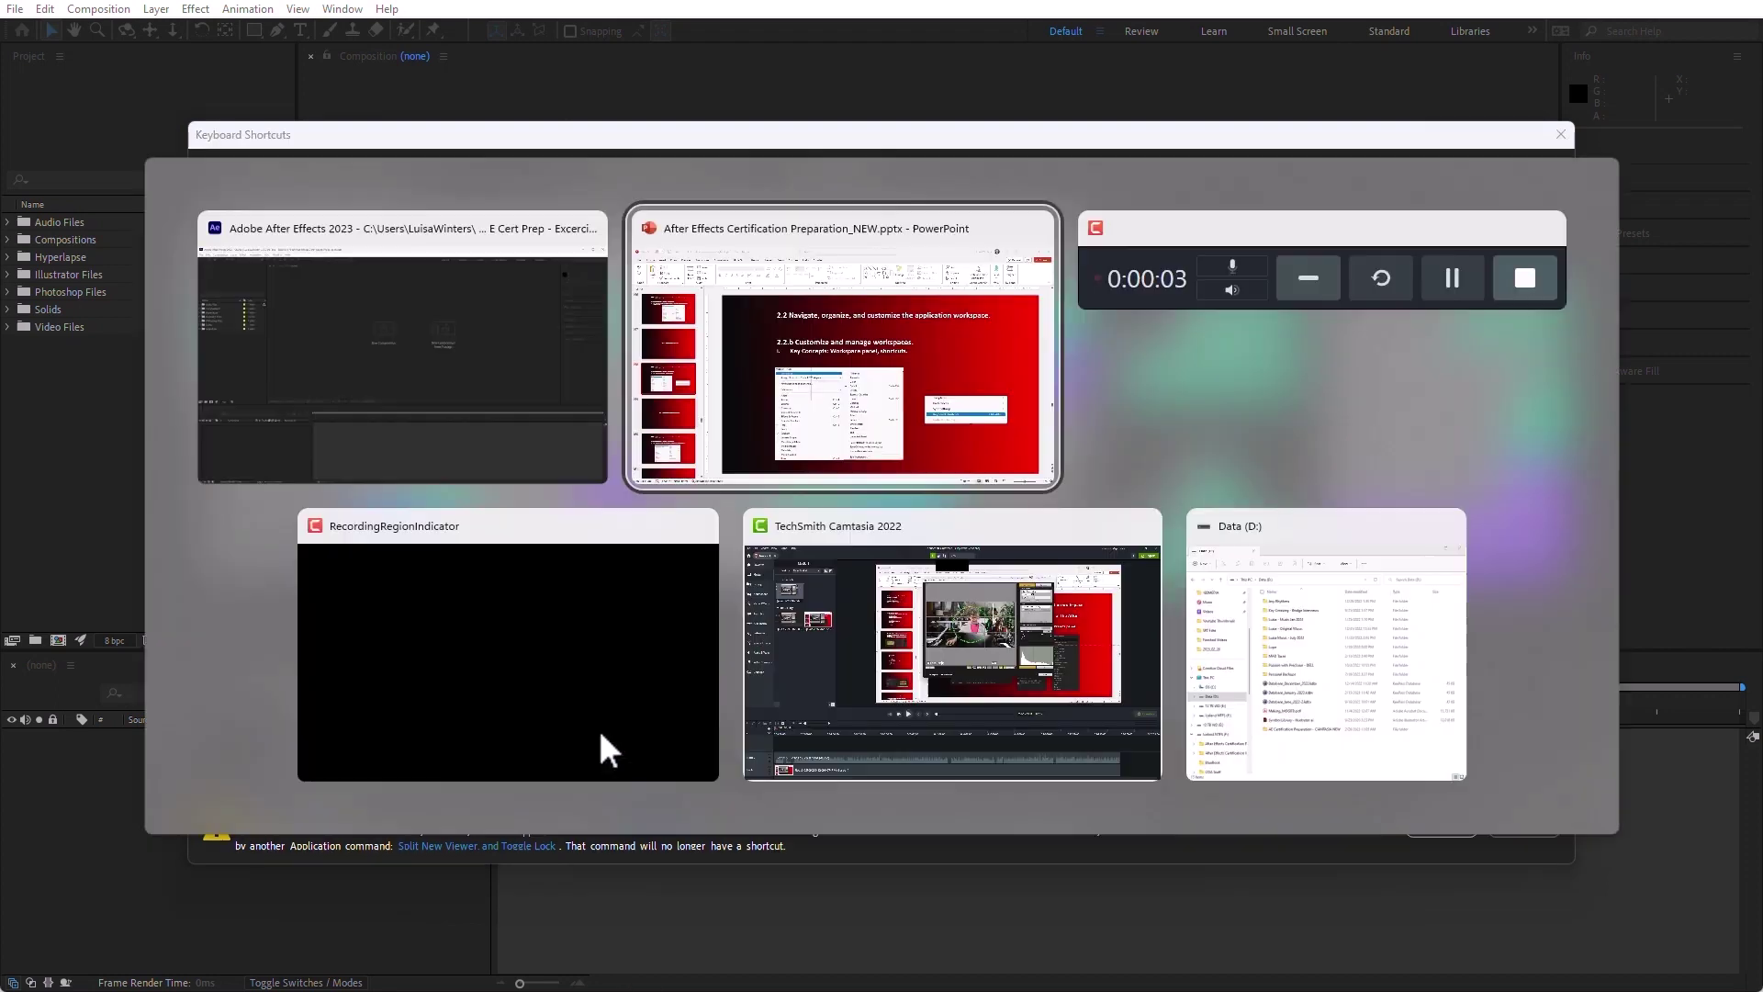
left_click(609, 744)
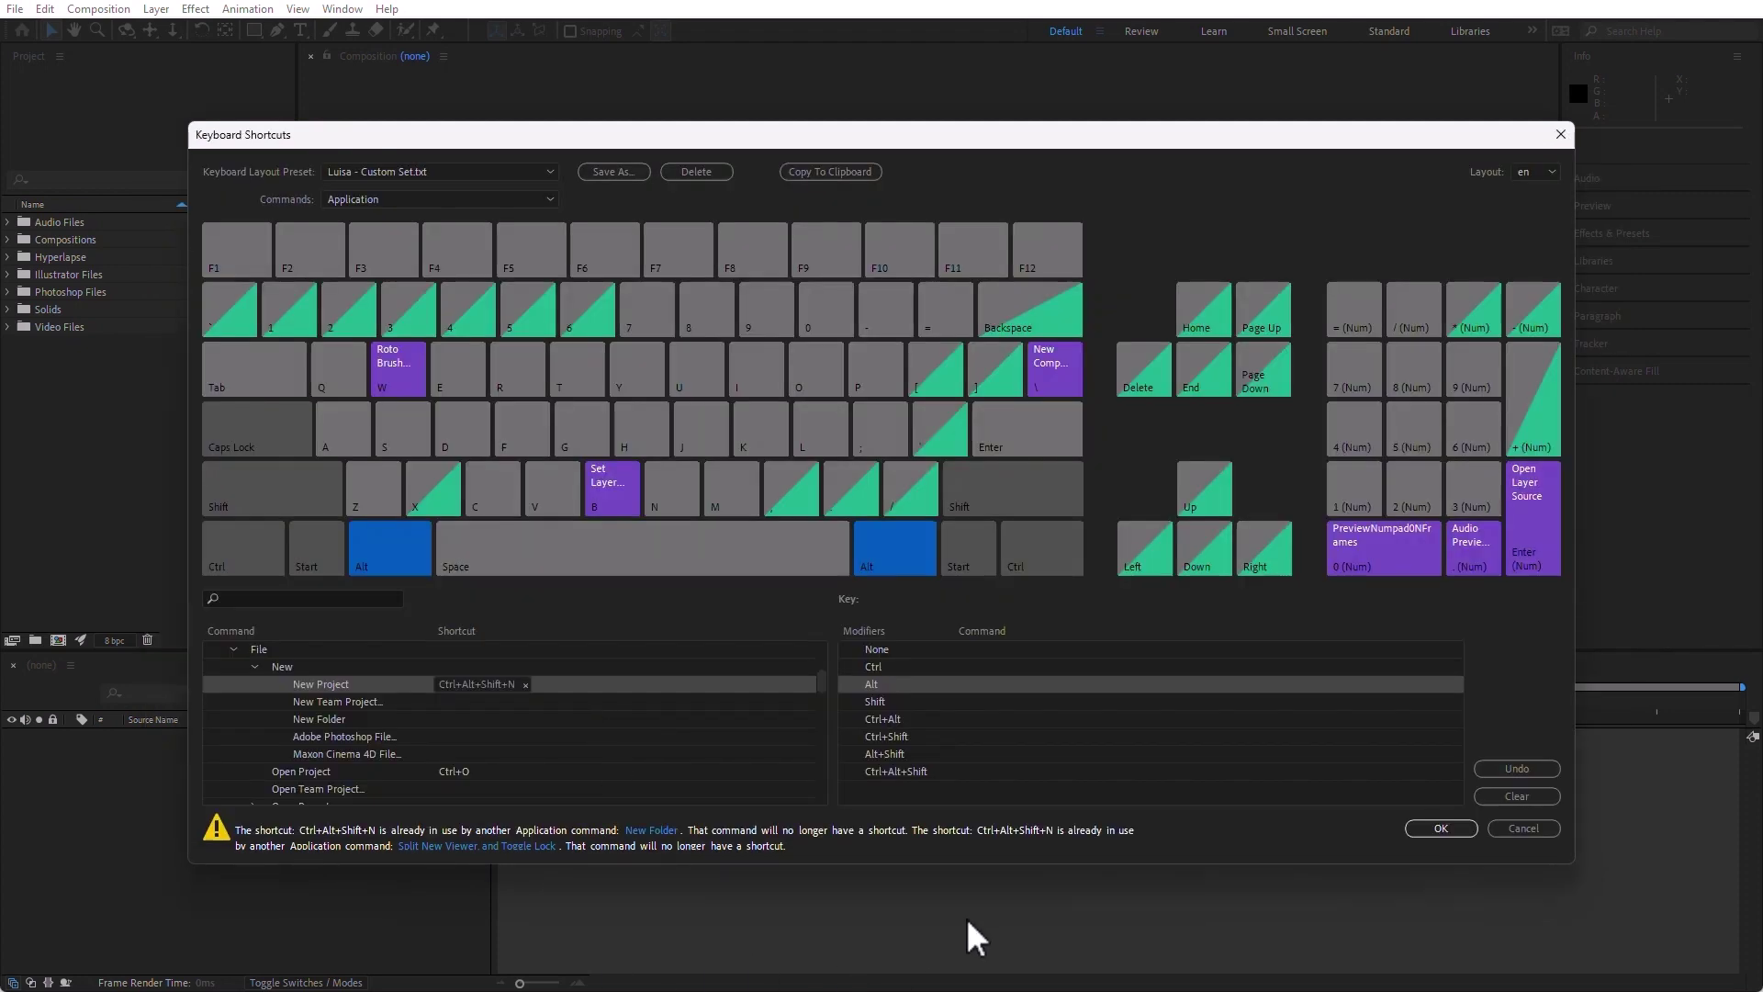
key("ctrl+v")
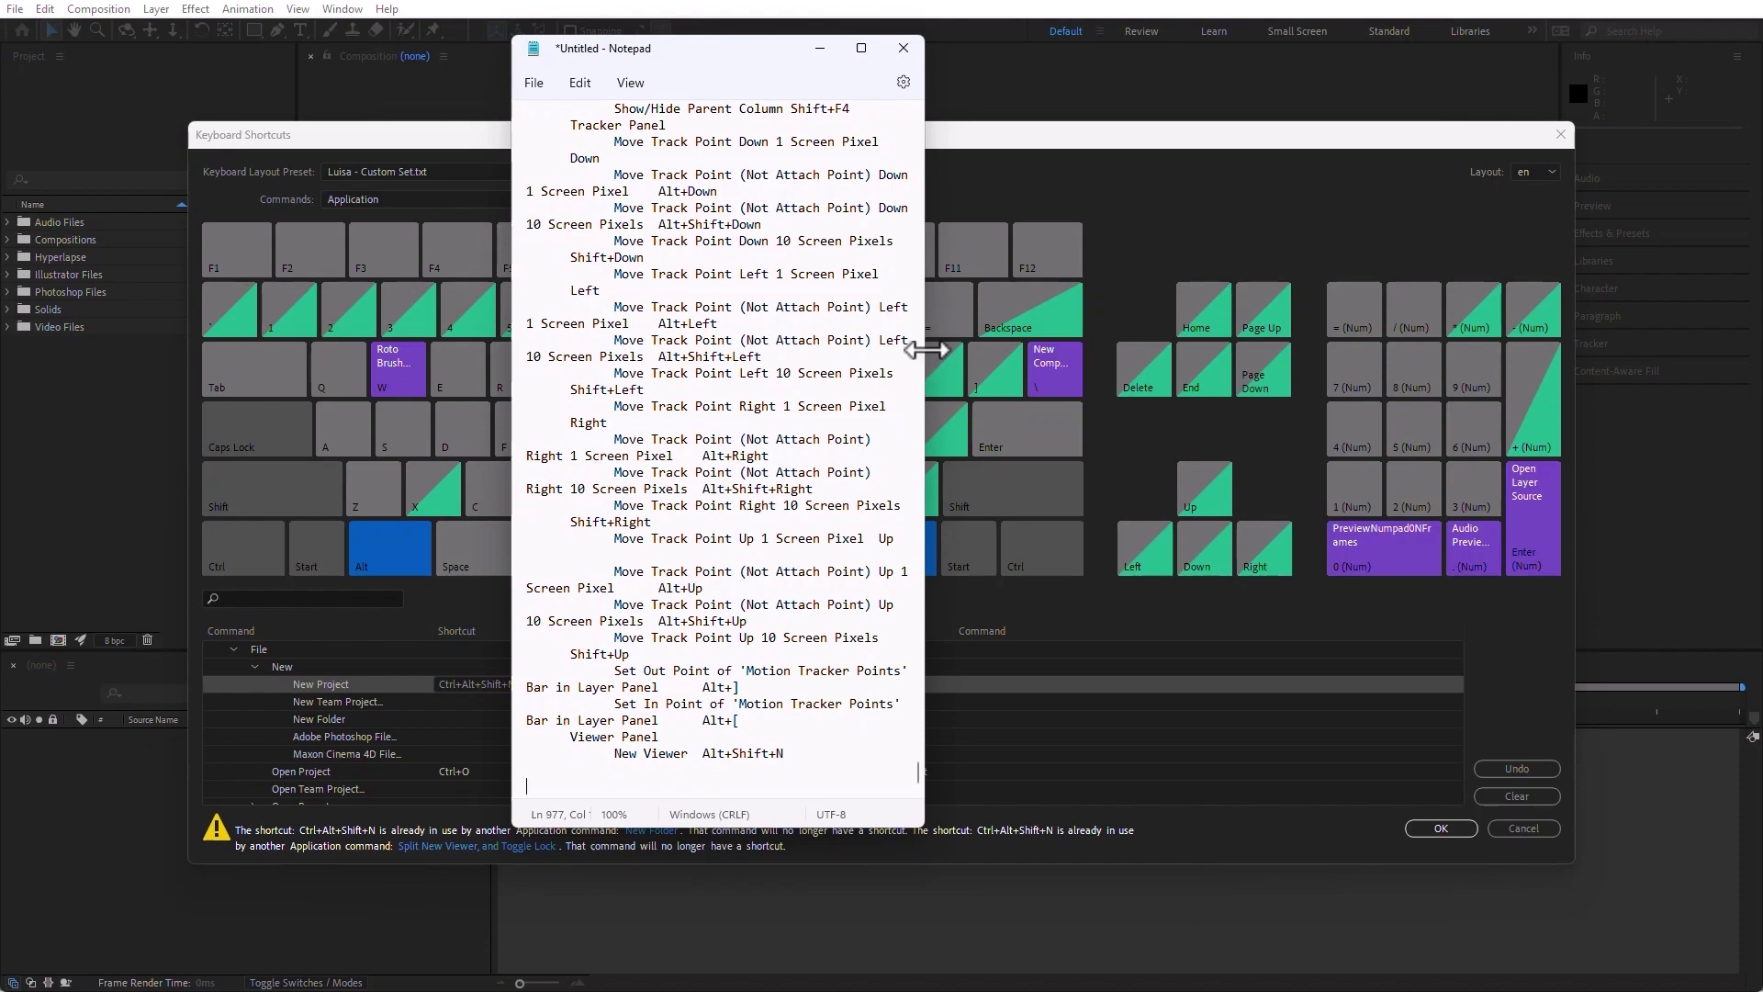
left_click_drag(922, 347, 1634, 401)
Step: Scroll through the pasted shortcut list, then close Notepad without saving
scroll(881, 394, "up", 20)
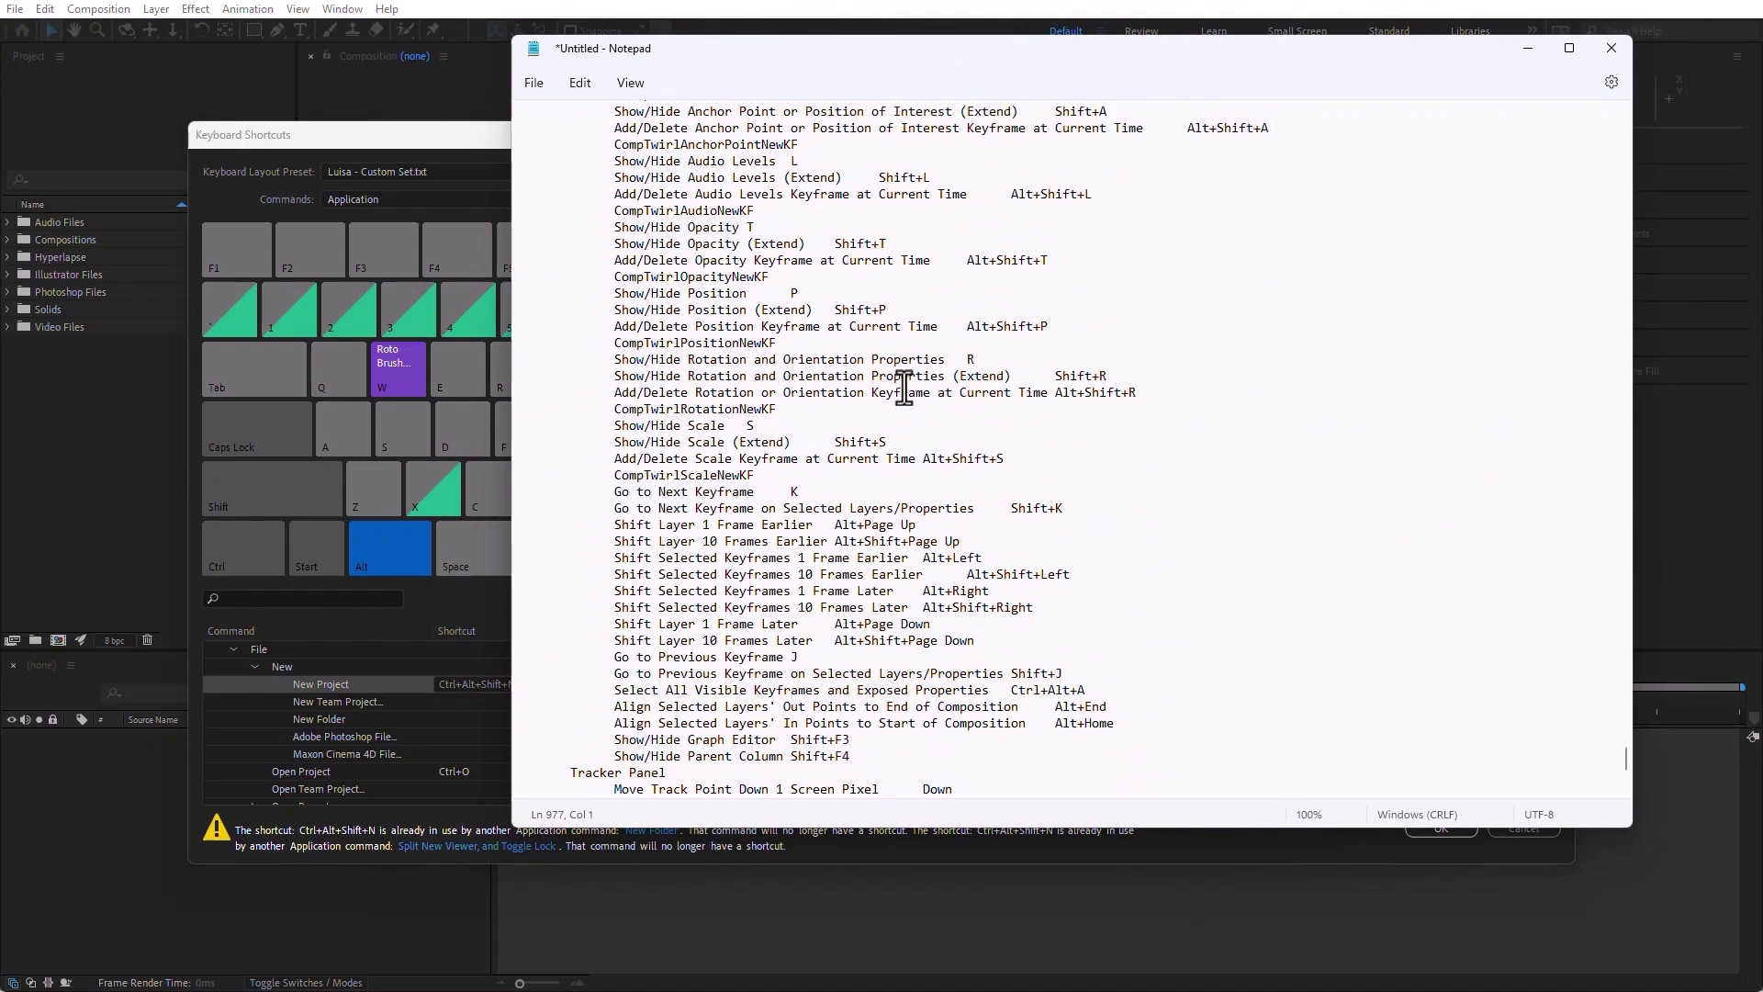
scroll(944, 346, "up", 20)
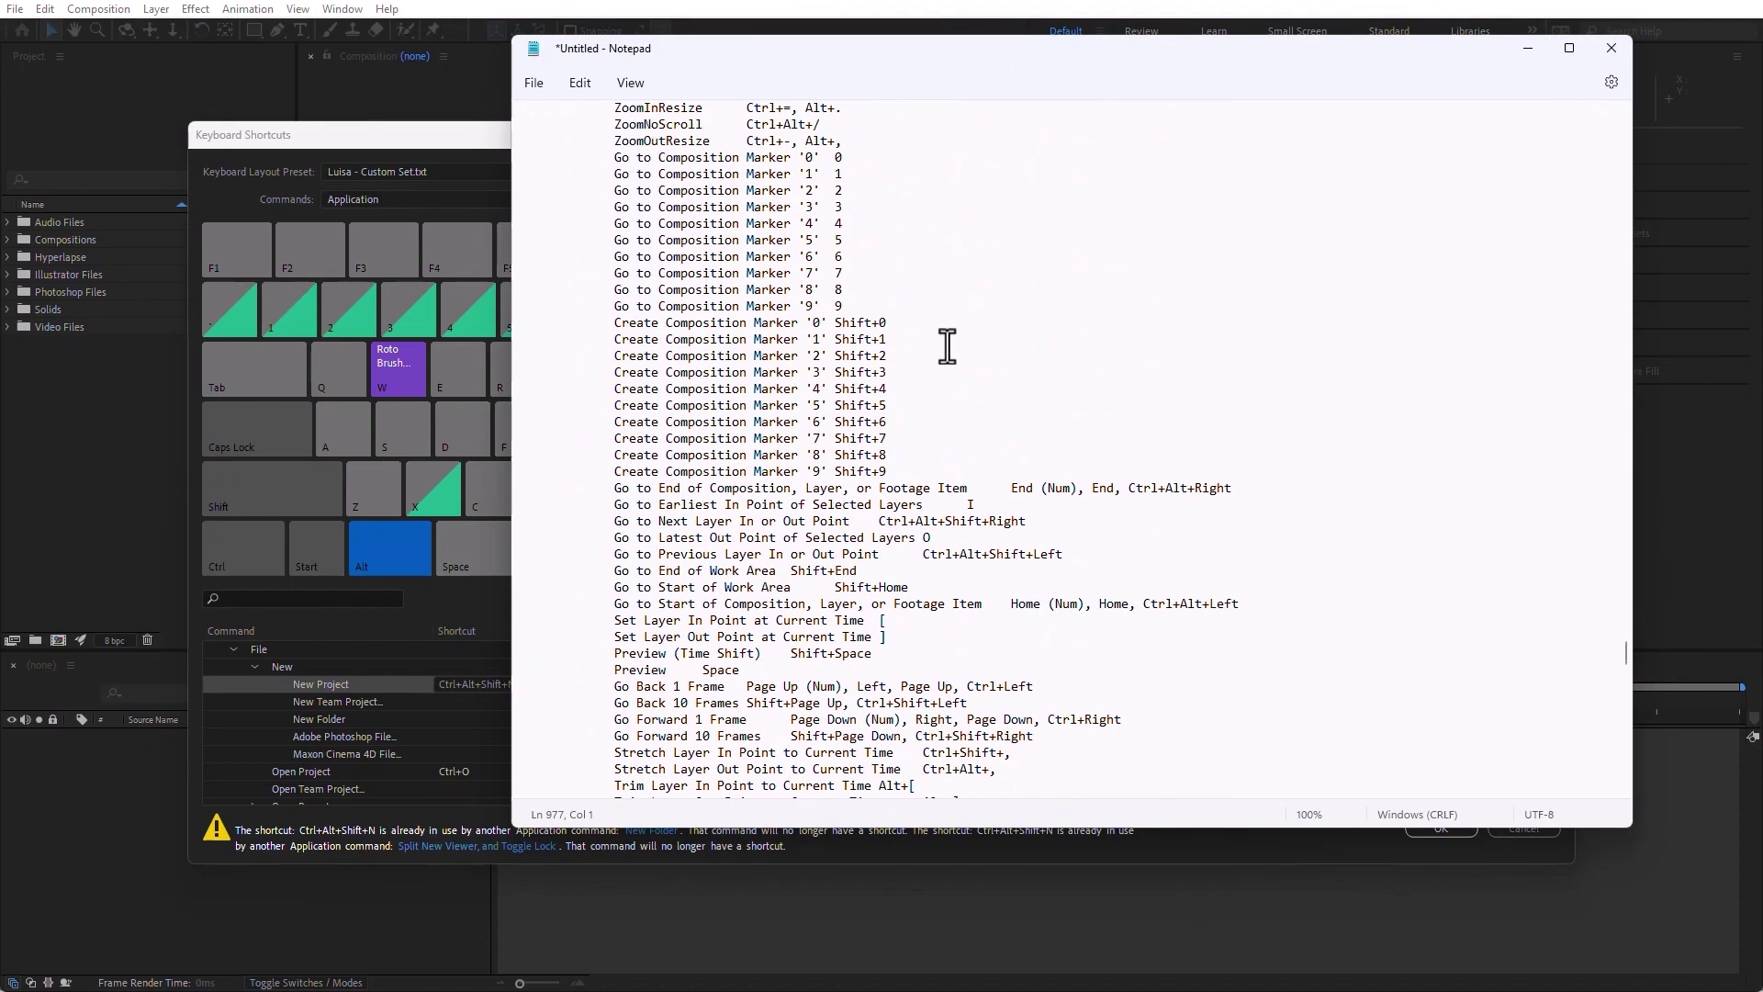
scroll(1038, 257, "up", 20)
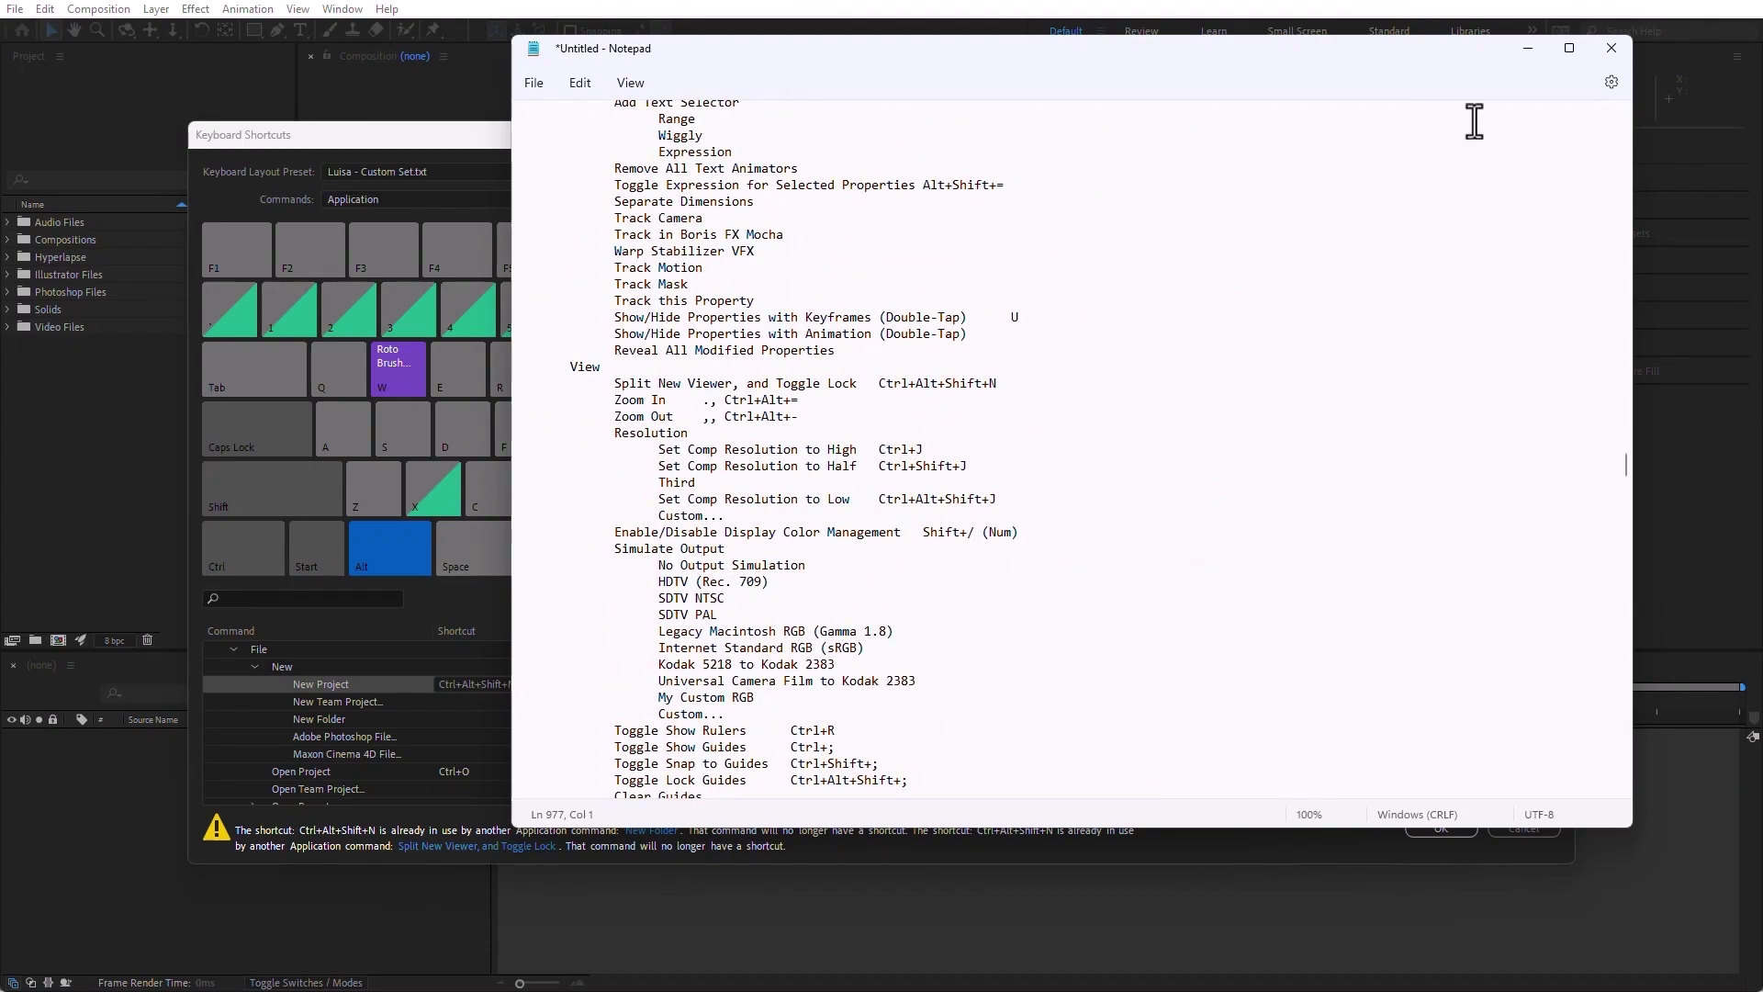
left_click(1611, 48)
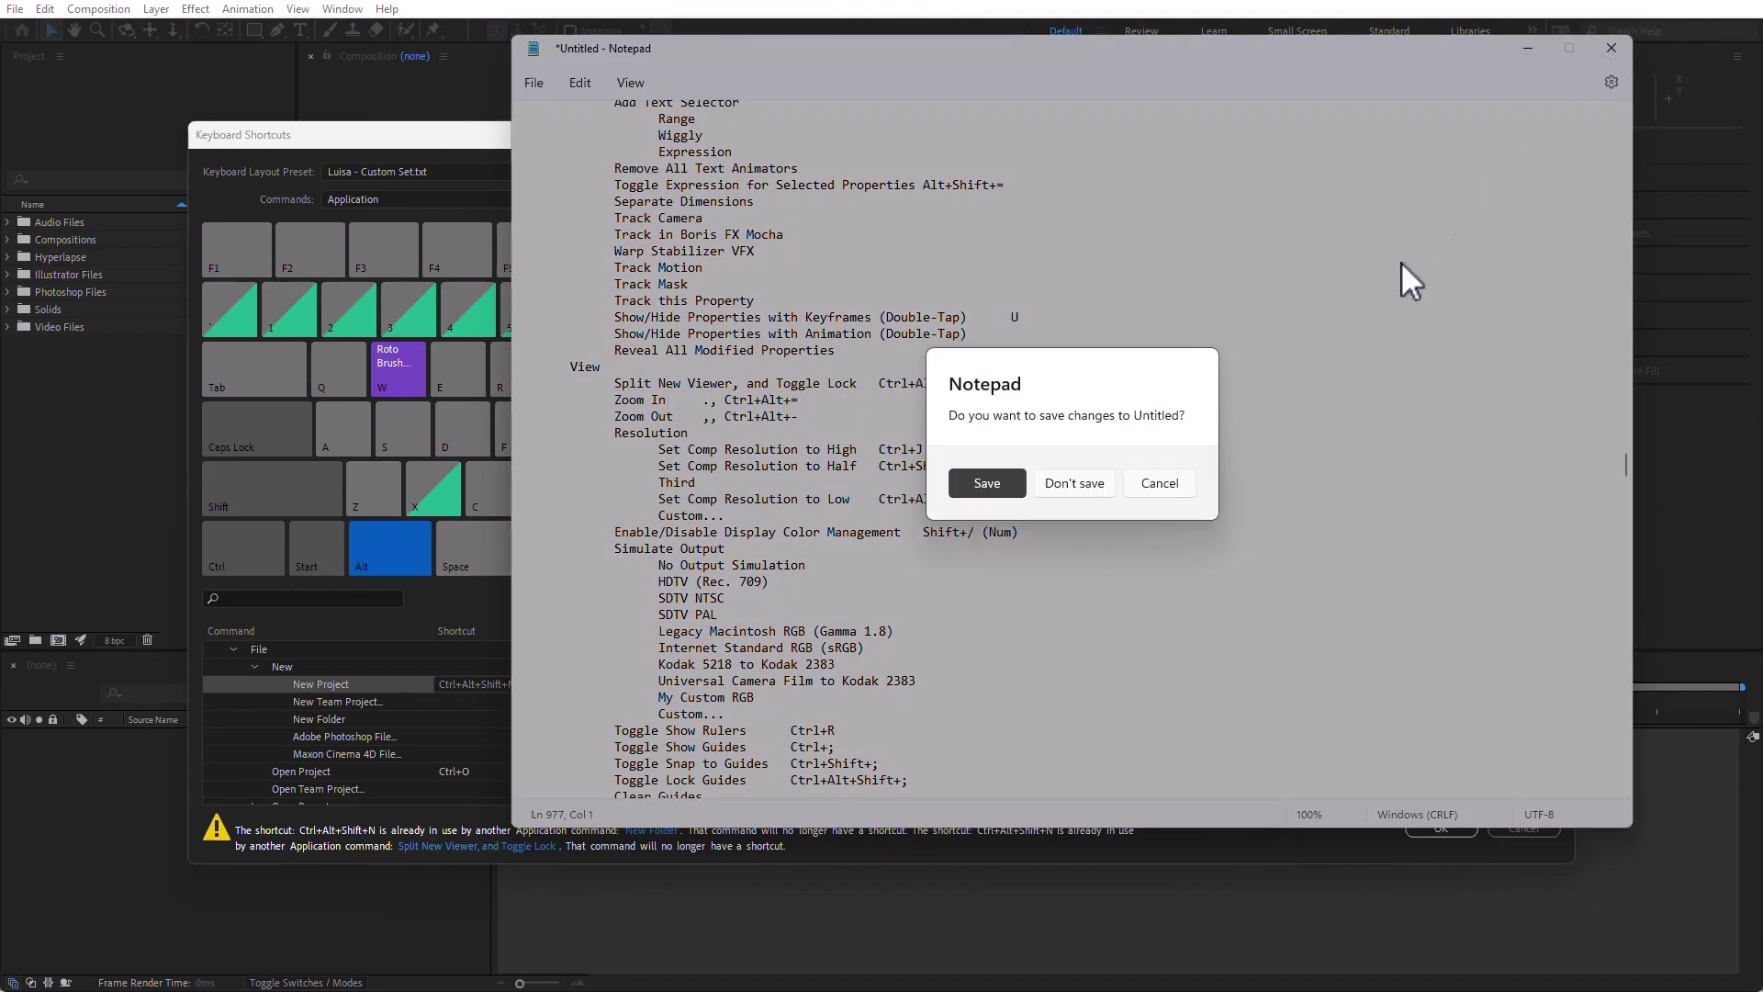
left_click(1092, 476)
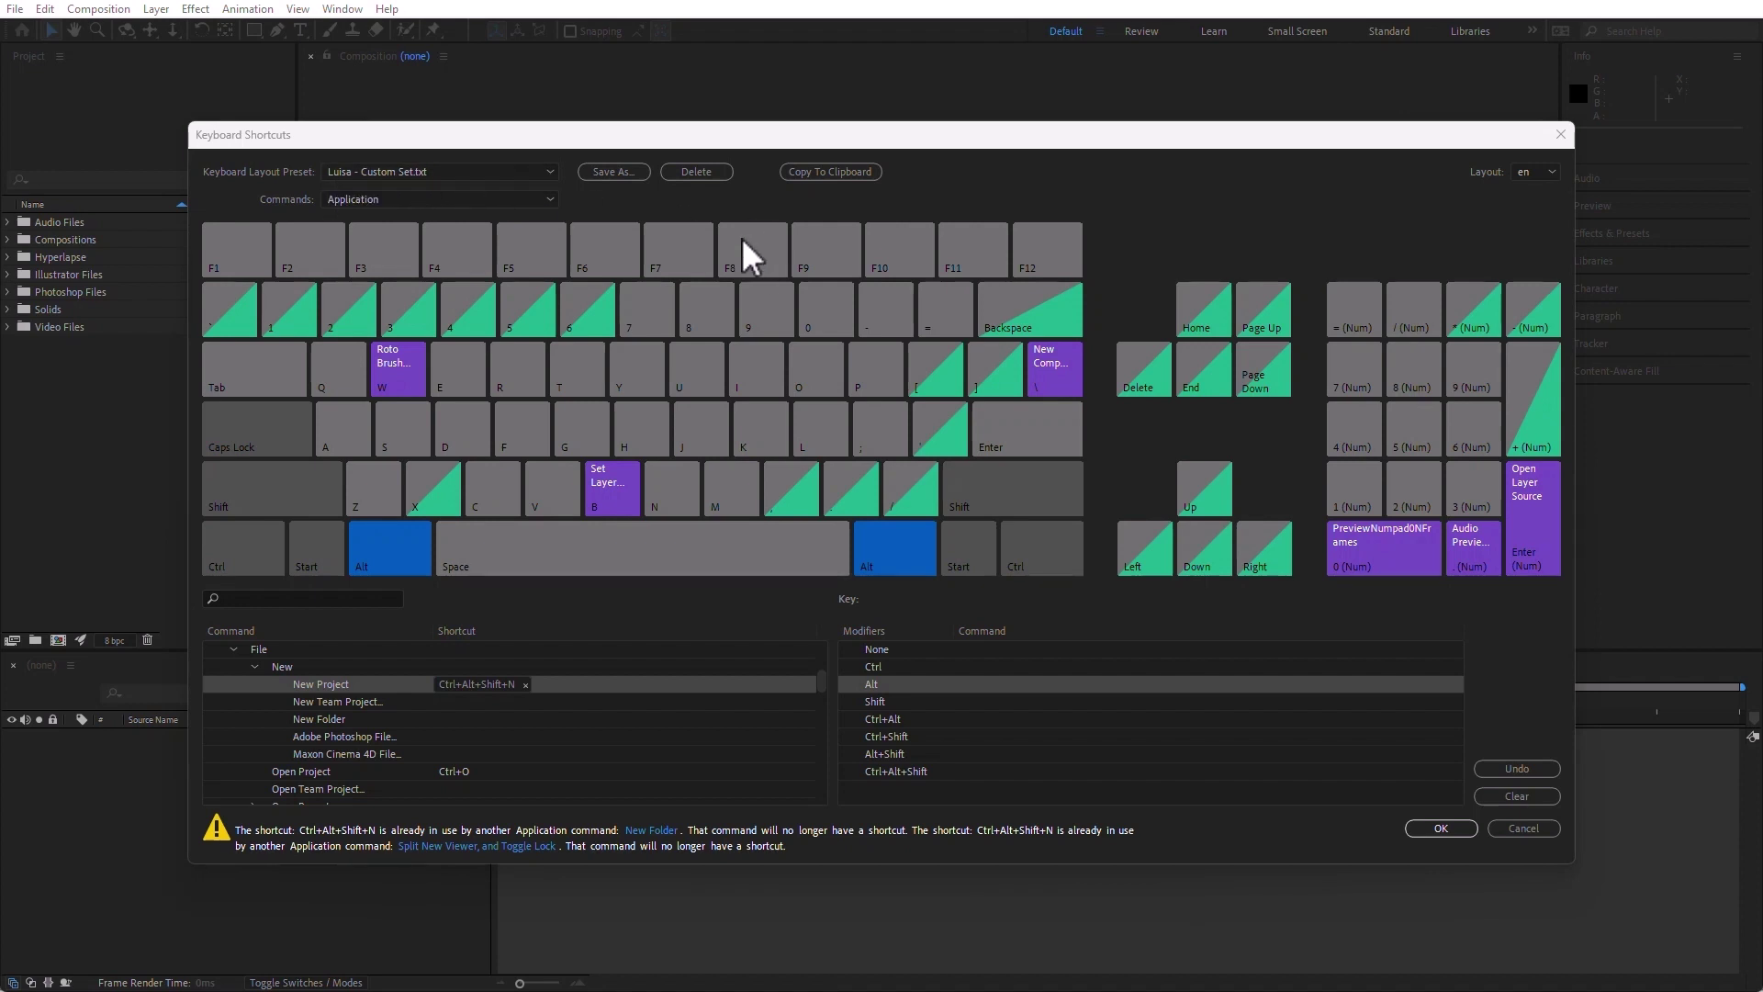
Step: Delete the custom shortcut preset, restoring After Effects Default.txt as the active set
left_click(708, 173)
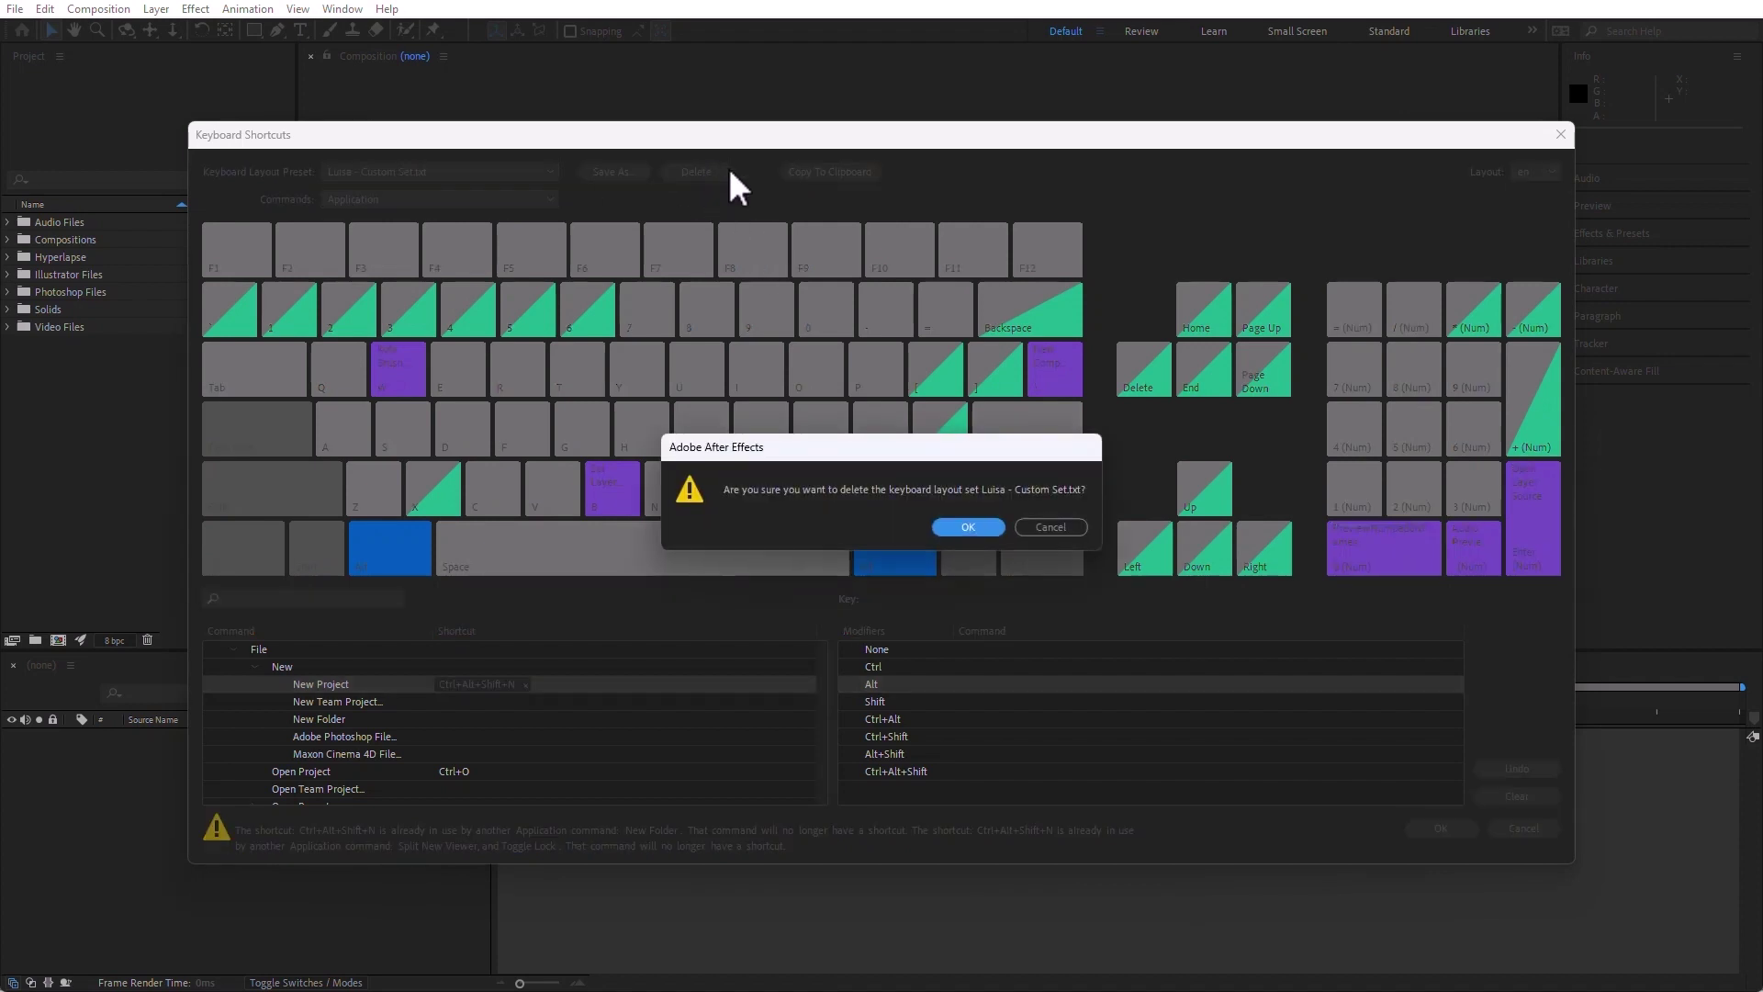
left_click(966, 528)
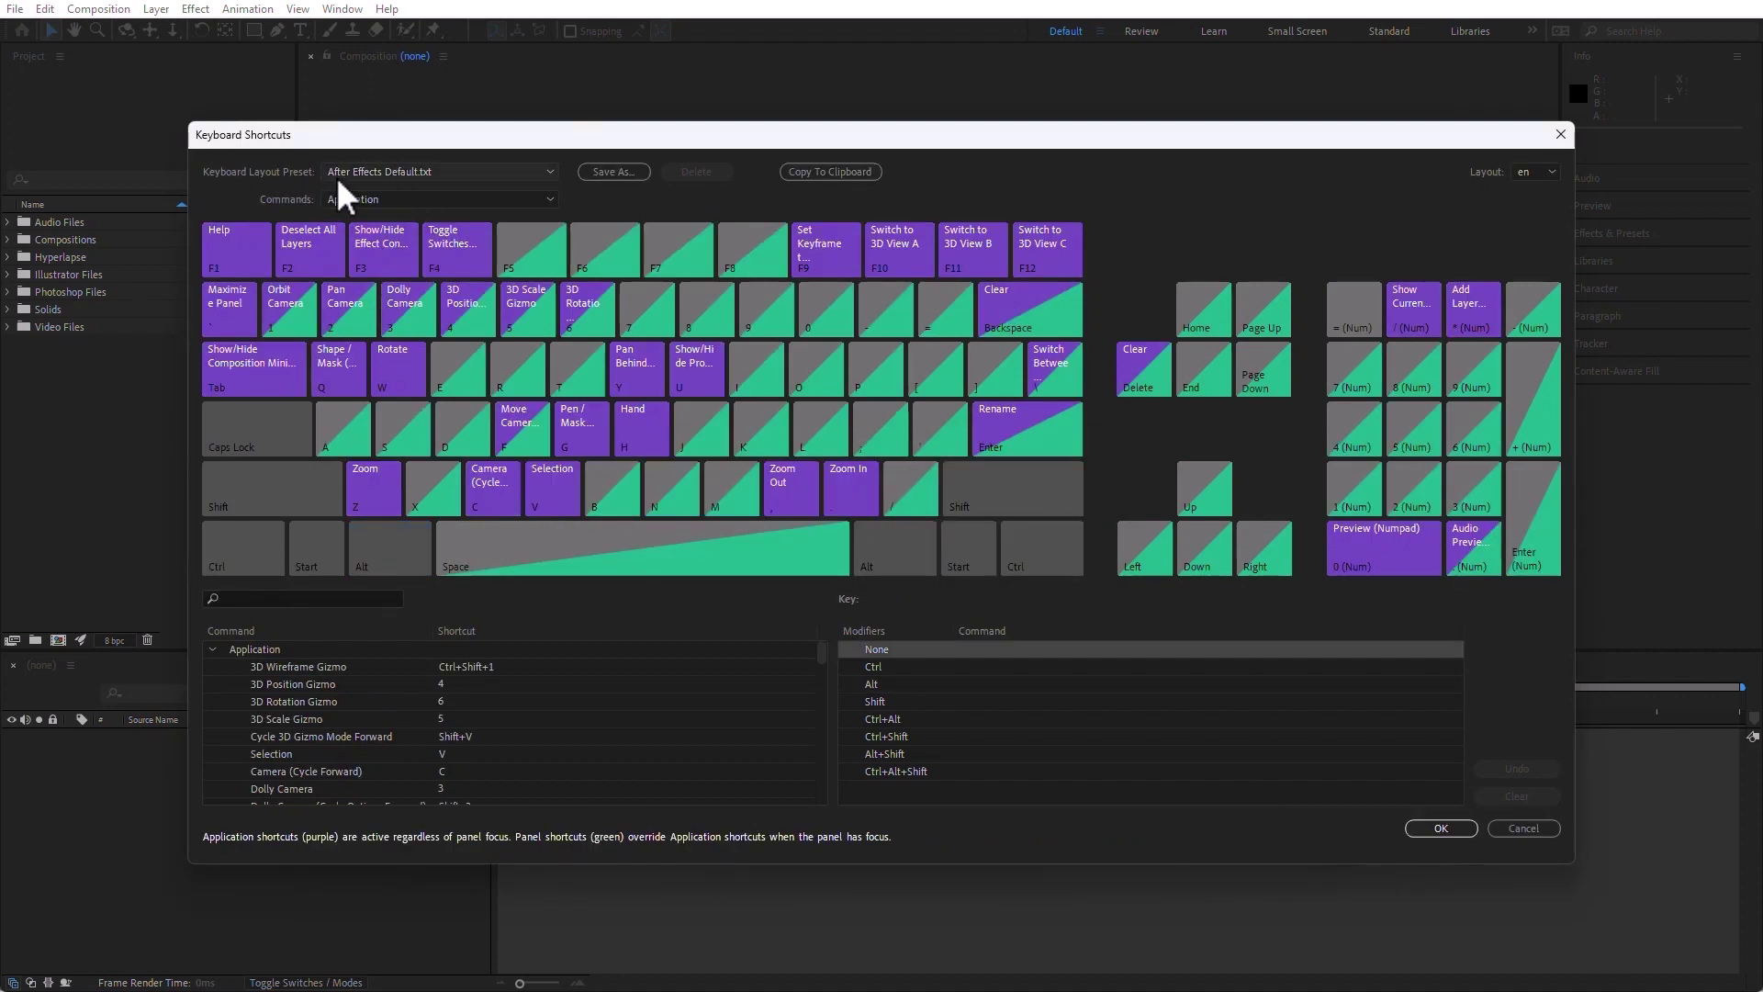